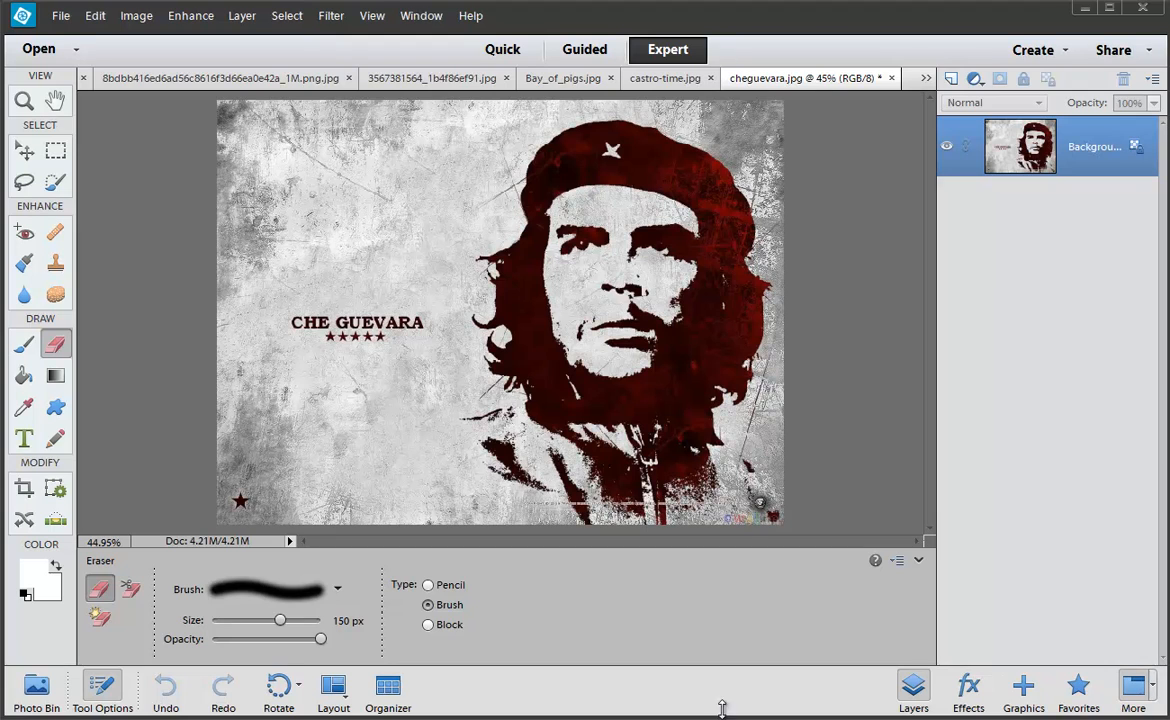
Create a new white document with the International Paper preset at A3 size, 297 by 420 mm at 300 pixels/inch.
{"action": "key", "text": "ctrl+n"}
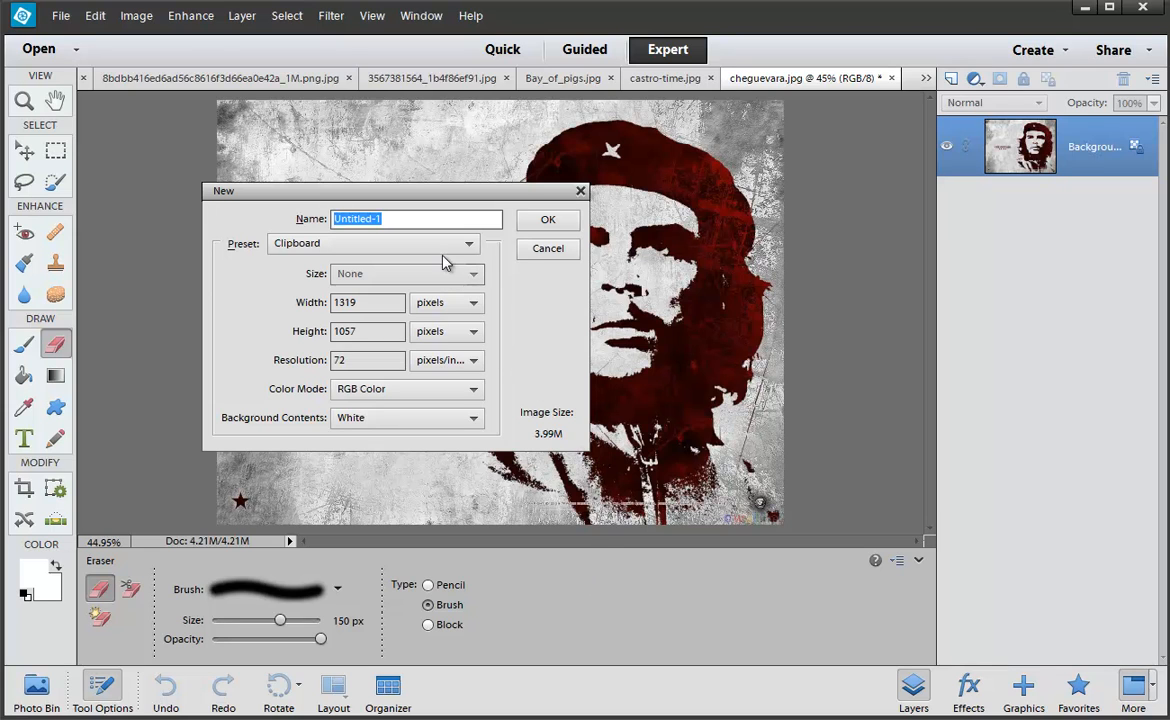
{"action": "left_click", "coordinate": [406, 238]}
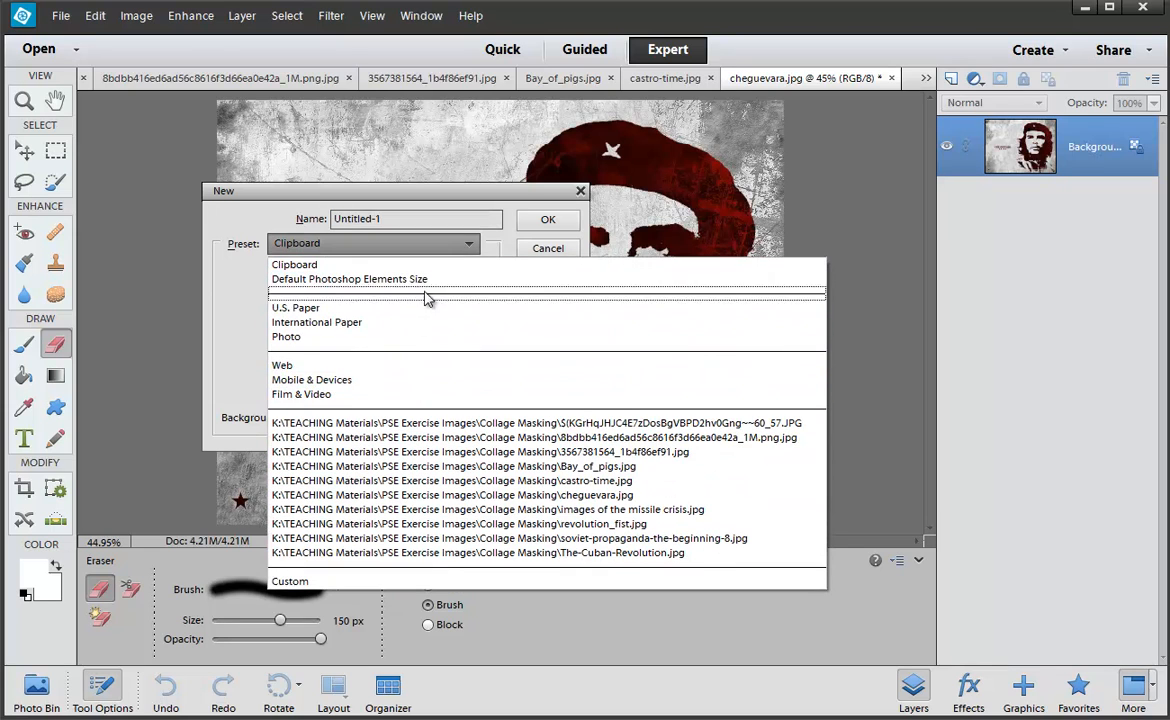
{"action": "left_click", "coordinate": [410, 265]}
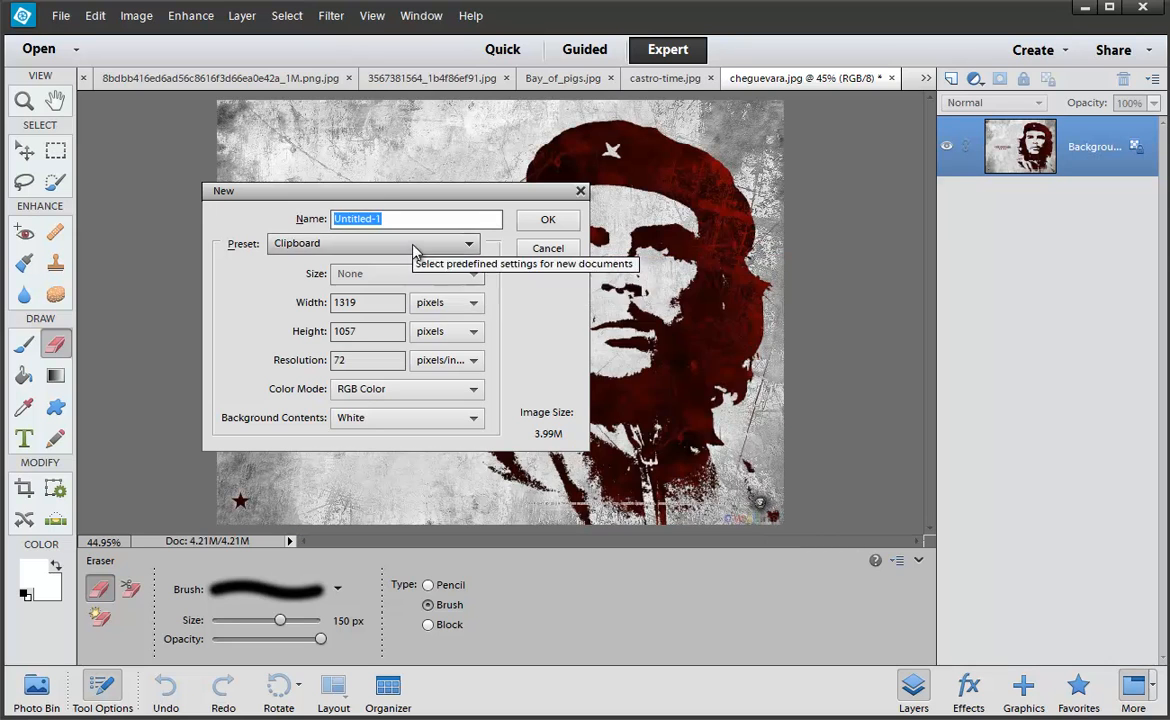
{"action": "left_click", "coordinate": [410, 245]}
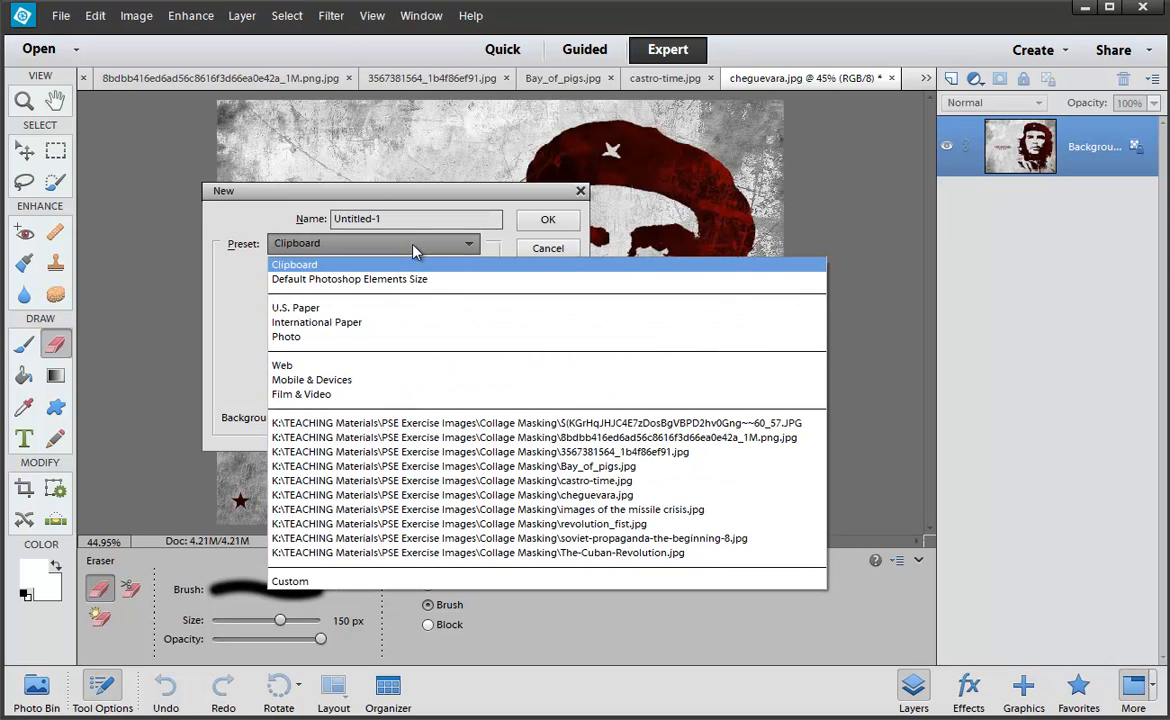
{"action": "left_click", "coordinate": [392, 322]}
{"action": "left_click", "coordinate": [392, 277]}
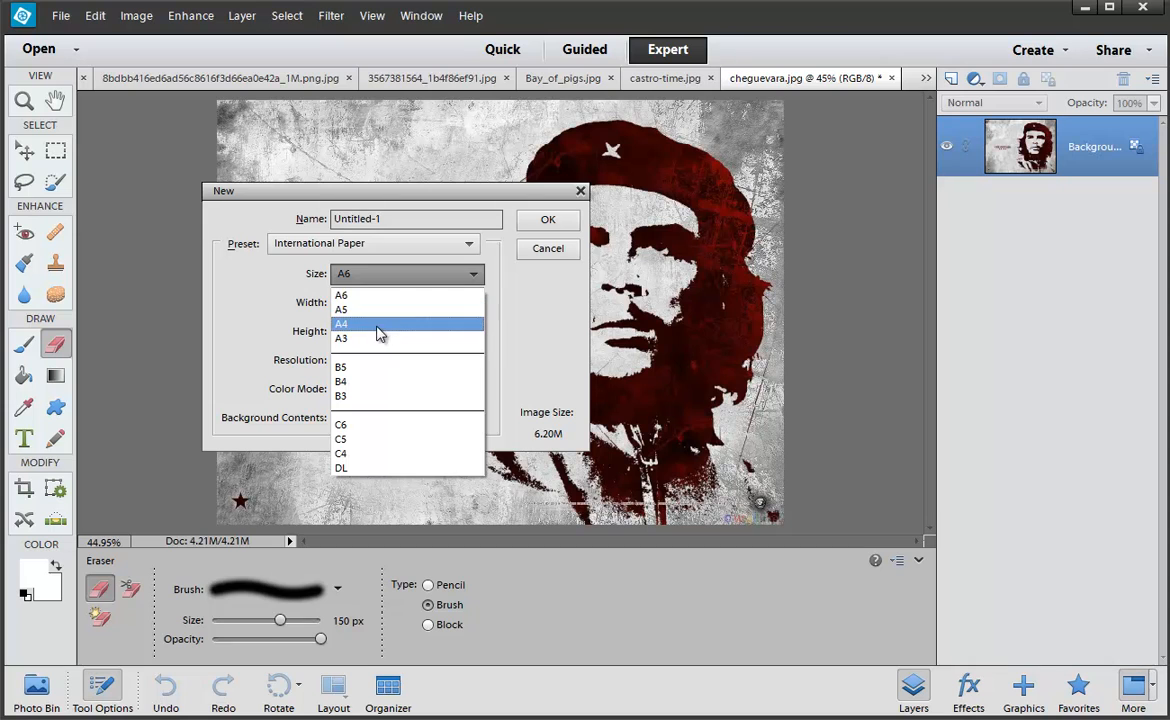
{"action": "left_click", "coordinate": [377, 339]}
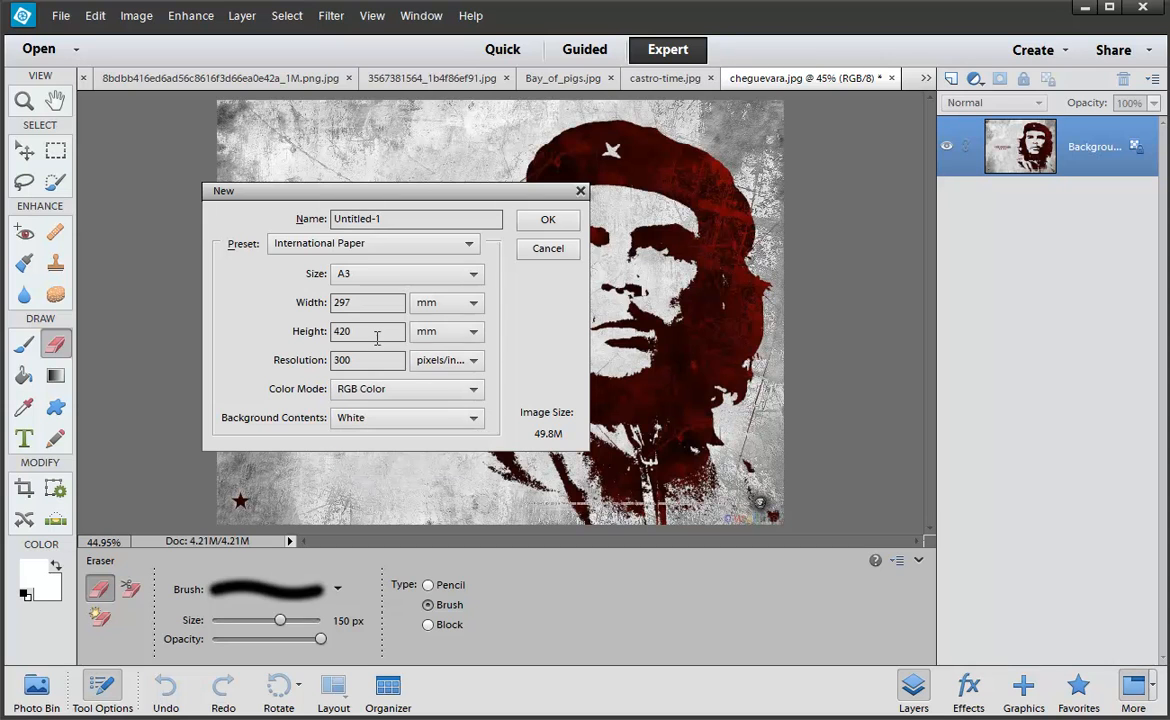
{"action": "left_click", "coordinate": [547, 222]}
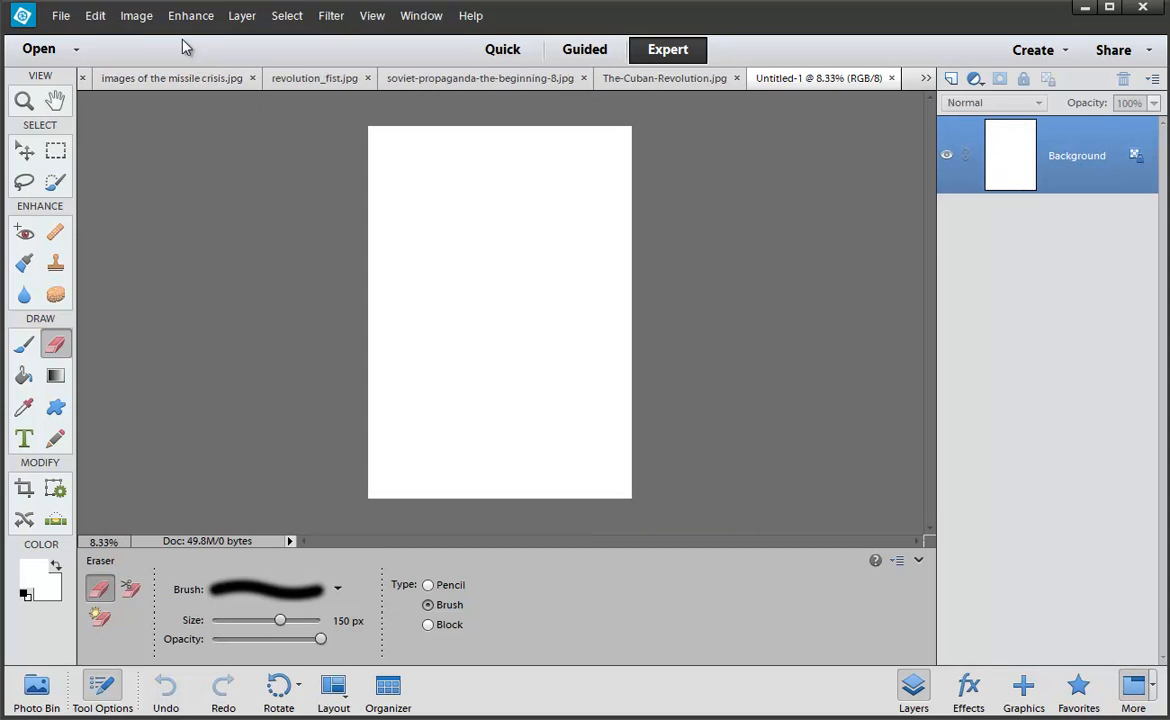
Rotate the blank A3 image 90° left into landscape orientation.
{"action": "left_click", "coordinate": [140, 16]}
{"action": "mouse_move", "coordinate": [152, 38]}
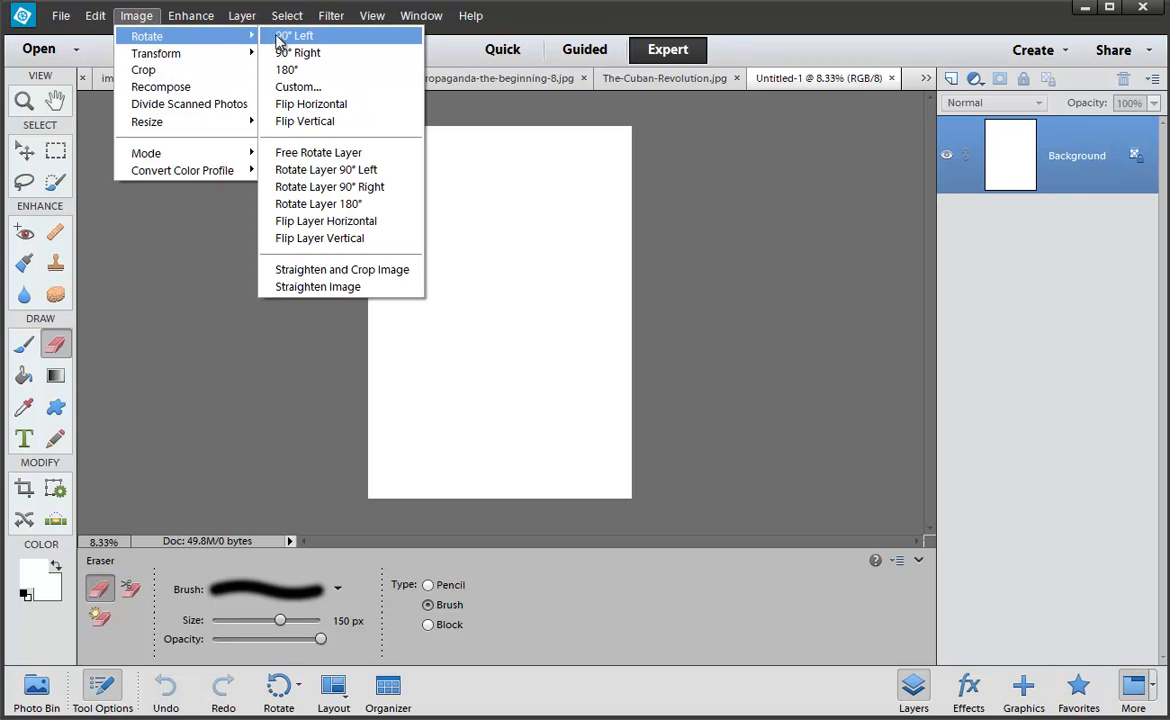
{"action": "left_click", "coordinate": [292, 36]}
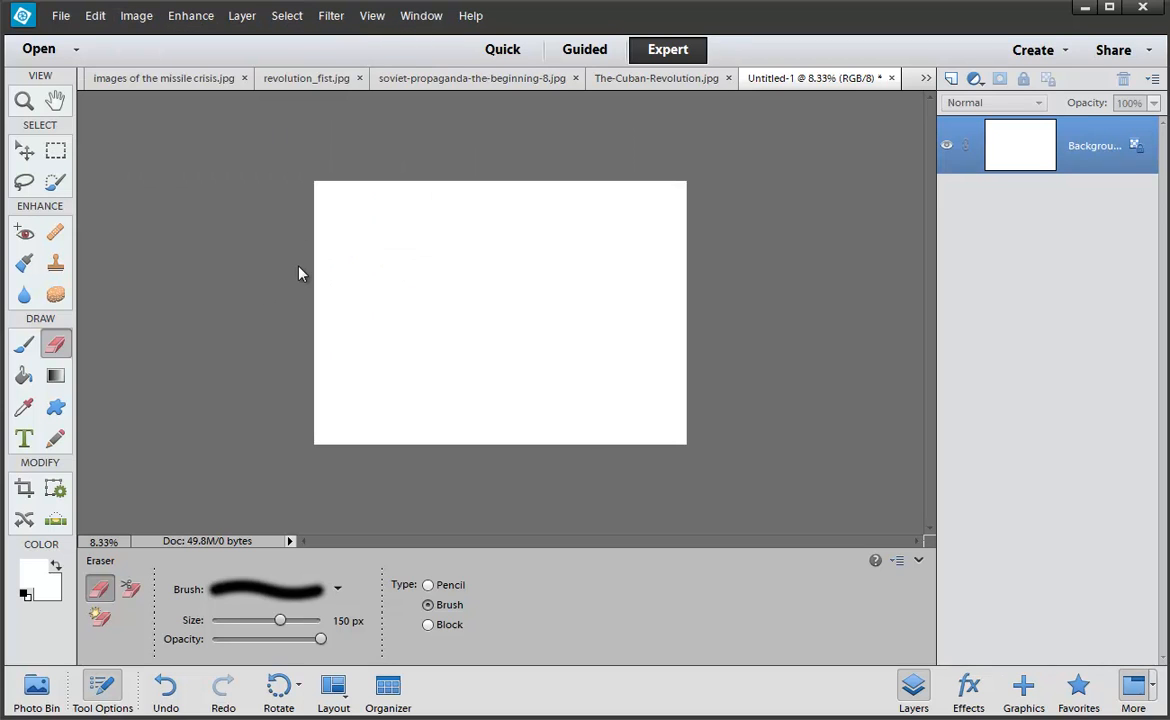
Place the open cheguevara.jpg image on the blank page and align it with the page's right edge.
{"action": "left_click", "coordinate": [36, 688]}
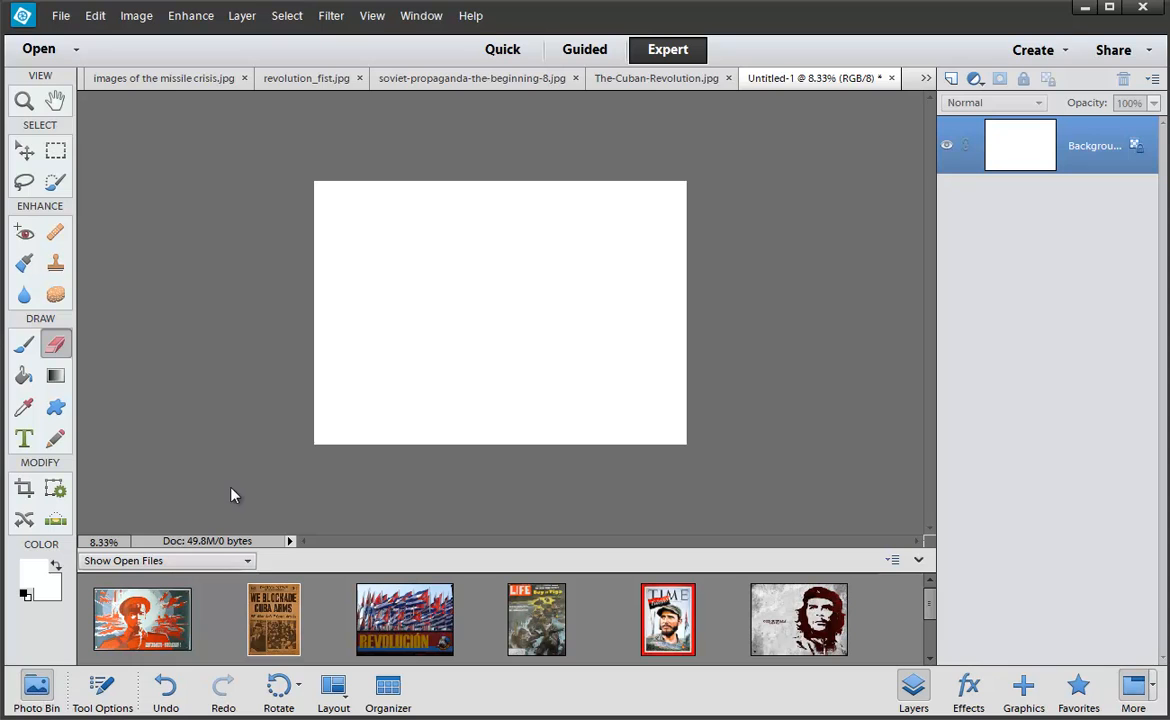
{"action": "left_click_drag", "start_coordinate": [790, 615], "coordinate": [540, 336]}
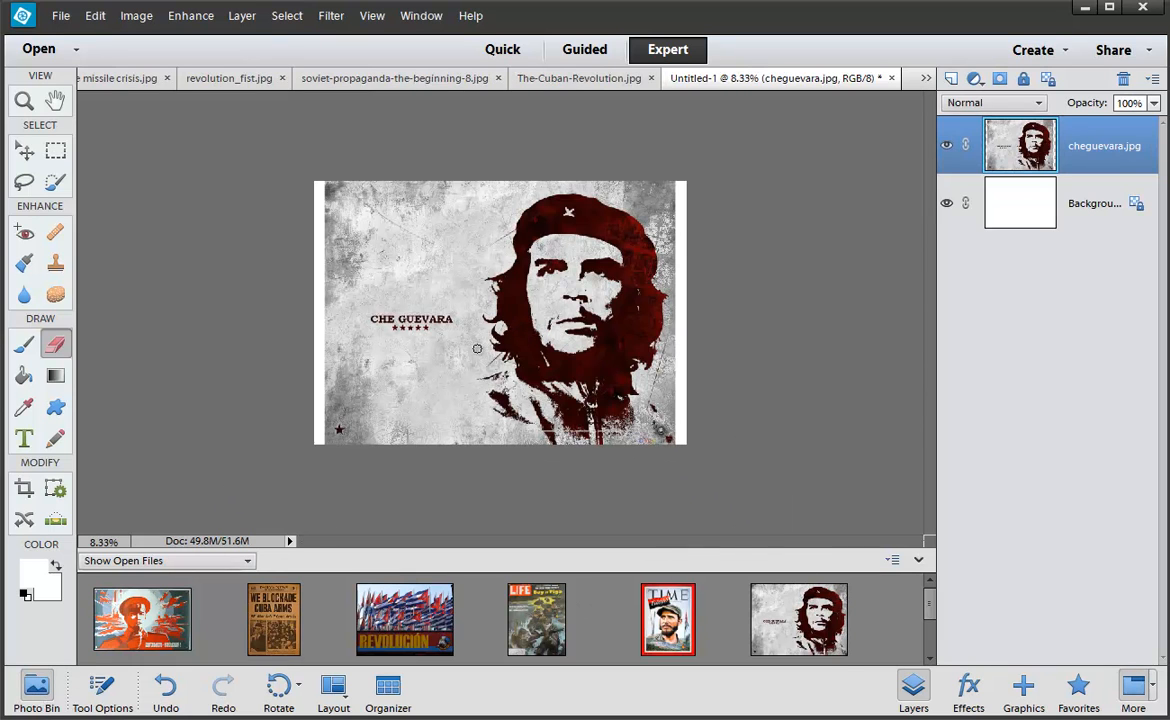
{"action": "key", "text": "v"}
{"action": "left_click_drag", "start_coordinate": [459, 350], "coordinate": [469, 351]}
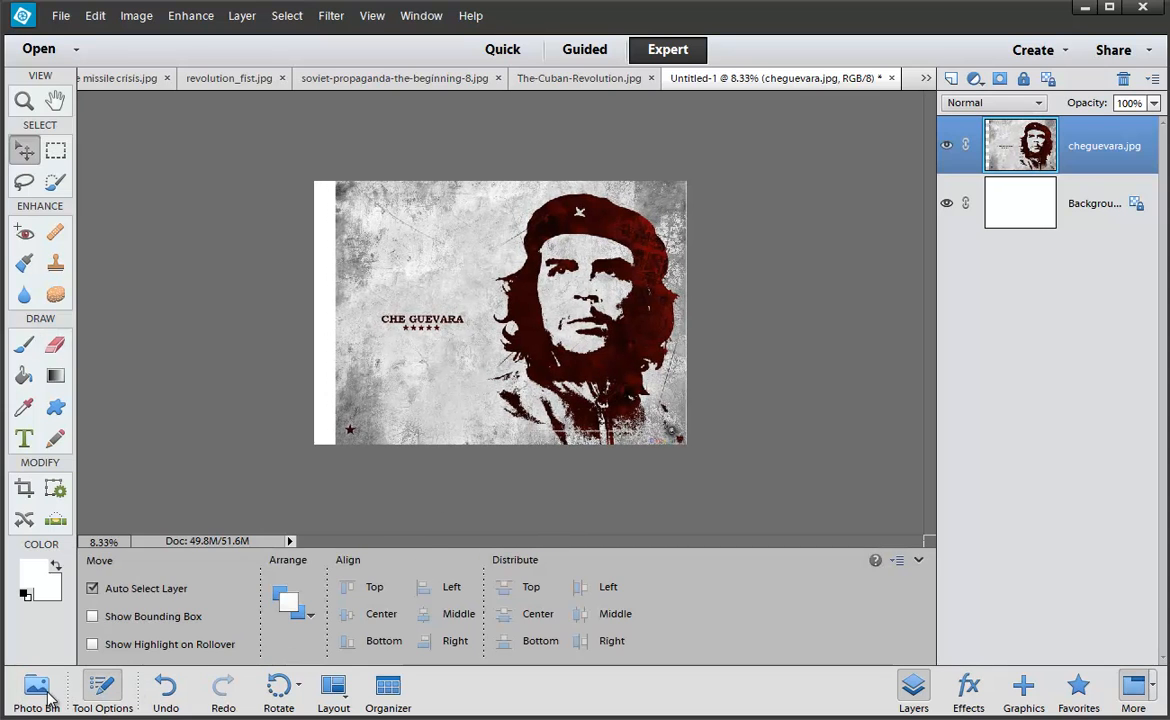
Add the red Soviet soldier poster and the soviet-propaganda-the-beginning-8.jpg image to the collage as new layers.
{"action": "left_click", "coordinate": [36, 690]}
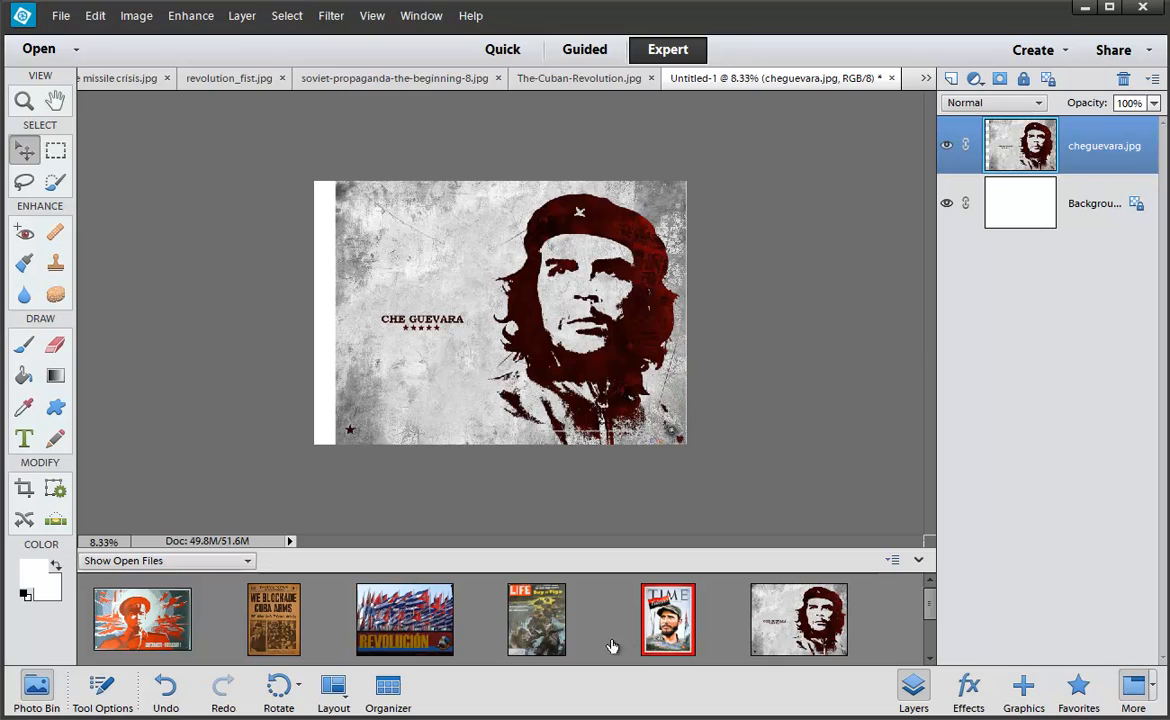
{"action": "left_click_drag", "start_coordinate": [150, 610], "coordinate": [405, 264]}
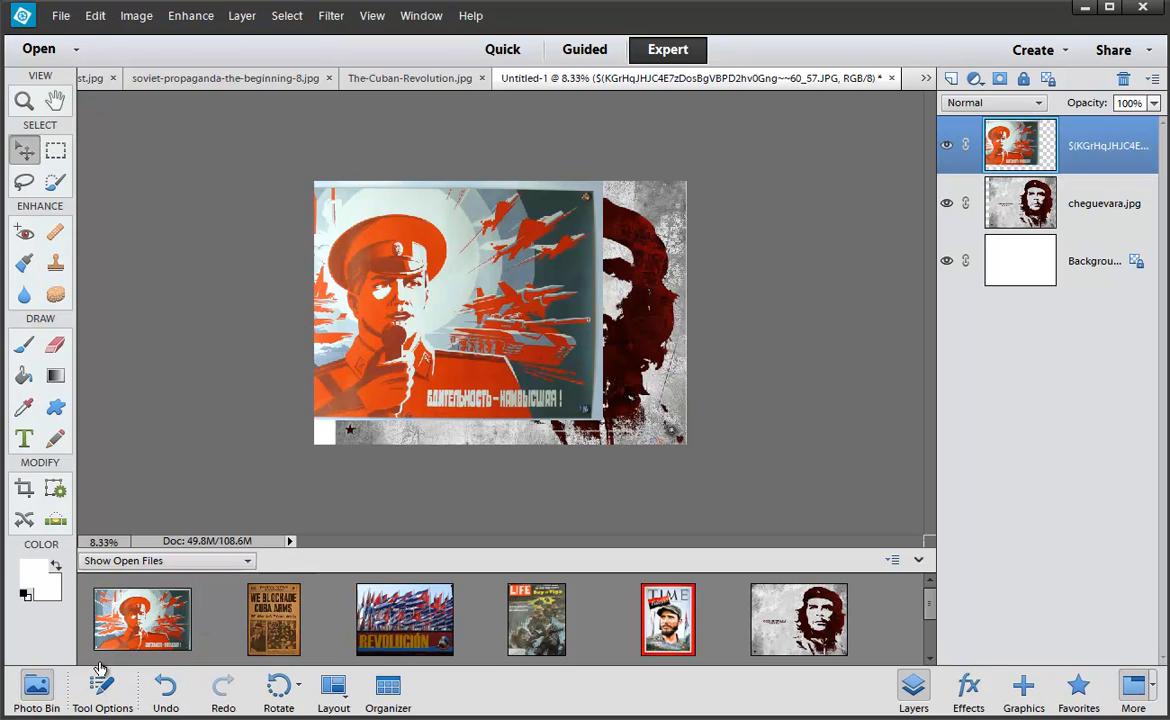
{"action": "scroll", "coordinate": [676, 632], "scroll_direction": "down", "scroll_amount": 3}
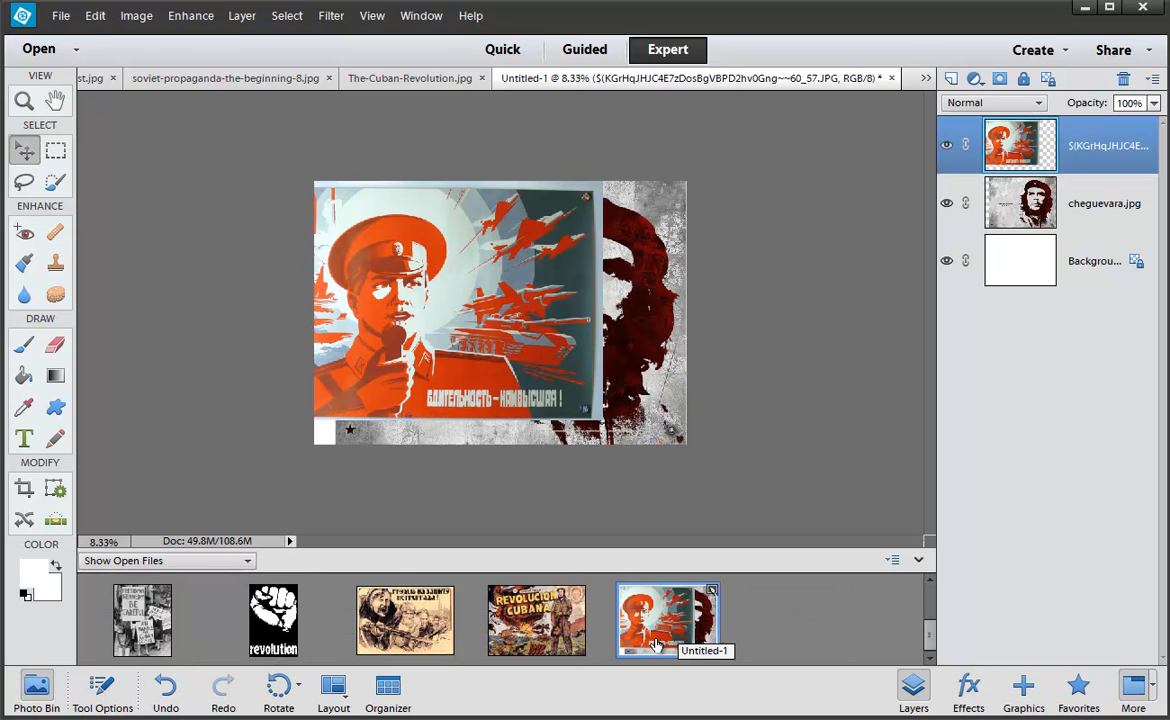
{"action": "left_click_drag", "start_coordinate": [380, 588], "coordinate": [408, 390]}
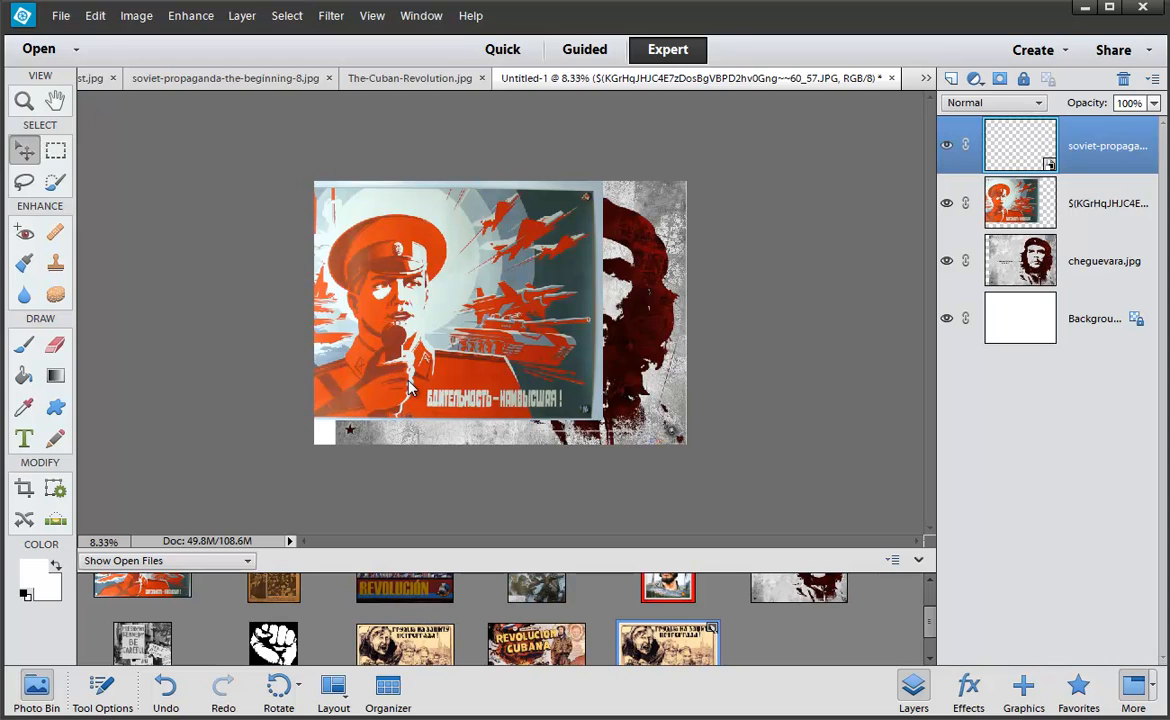
Add The-Cuban-Revolution.jpg, the Daily News front page and revolution_fist.jpg to the collage as new layers.
{"action": "left_click_drag", "start_coordinate": [500, 635], "coordinate": [520, 313]}
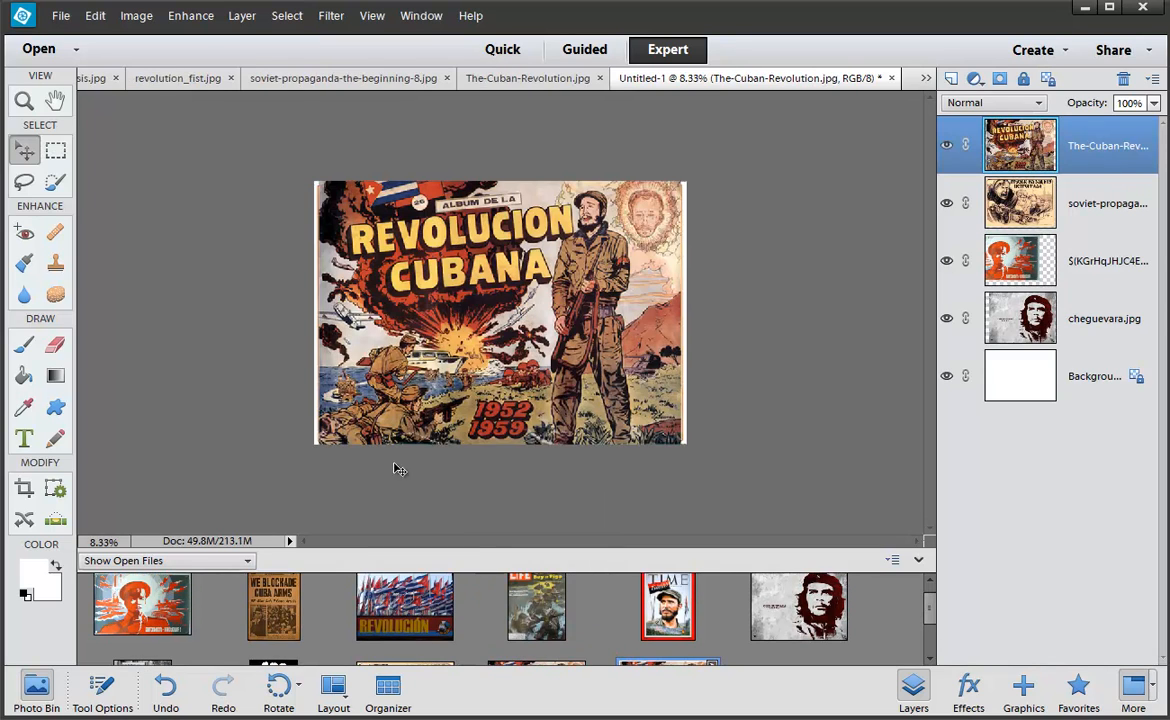
{"action": "left_click_drag", "start_coordinate": [273, 605], "coordinate": [382, 330]}
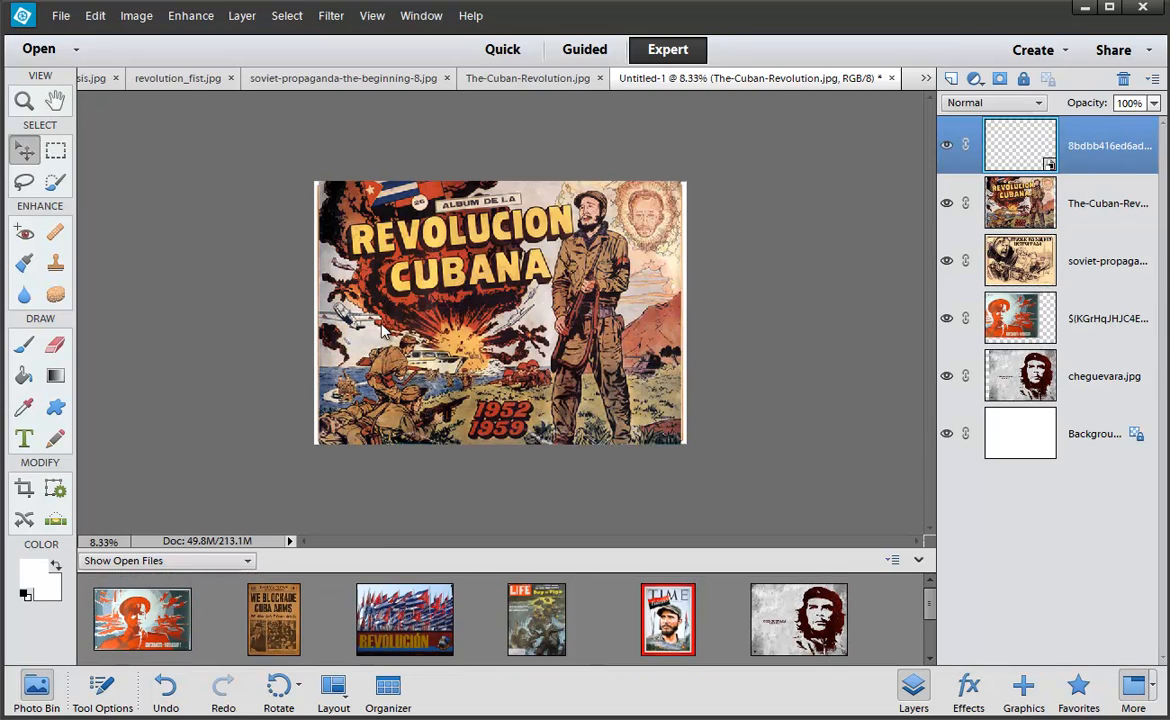
{"action": "scroll", "coordinate": [440, 615], "scroll_direction": "down", "scroll_amount": 2}
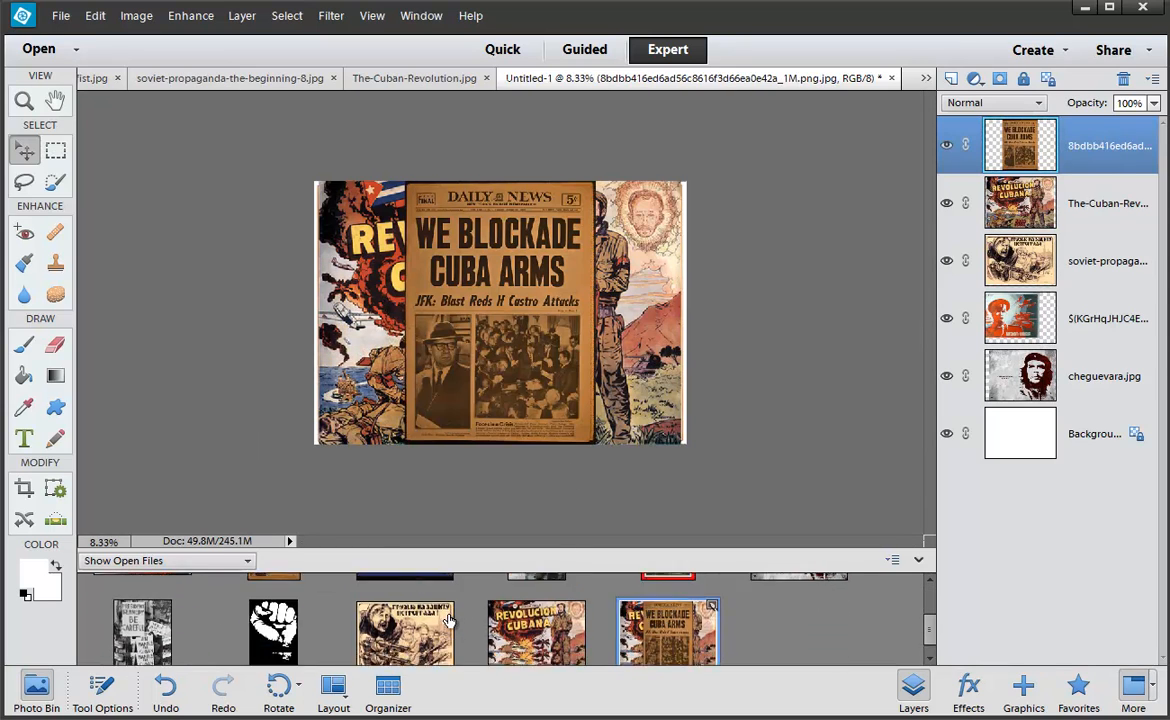
{"action": "left_click_drag", "start_coordinate": [273, 628], "coordinate": [460, 322]}
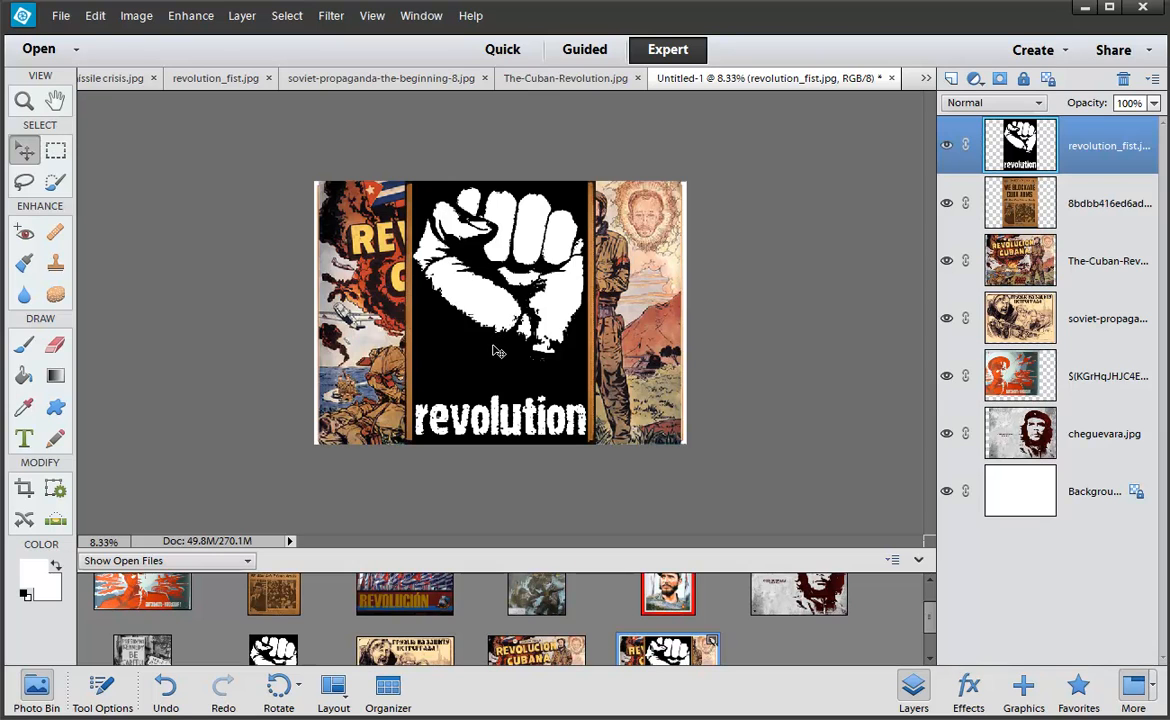
Scale the revolution fist layer down proportionally to less than half size in the lower-right part of the page.
{"action": "key", "text": "ctrl+t"}
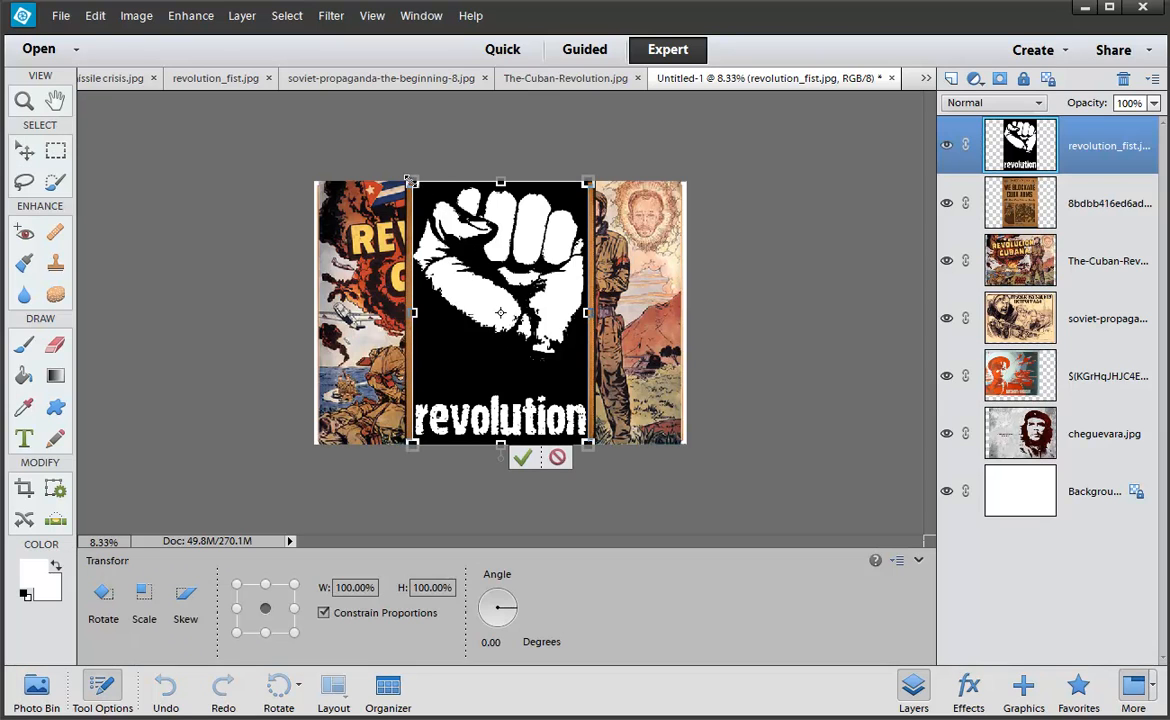
{"action": "left_click_drag", "start_coordinate": [410, 180], "coordinate": [606, 351]}
{"action": "key", "text": "Return"}
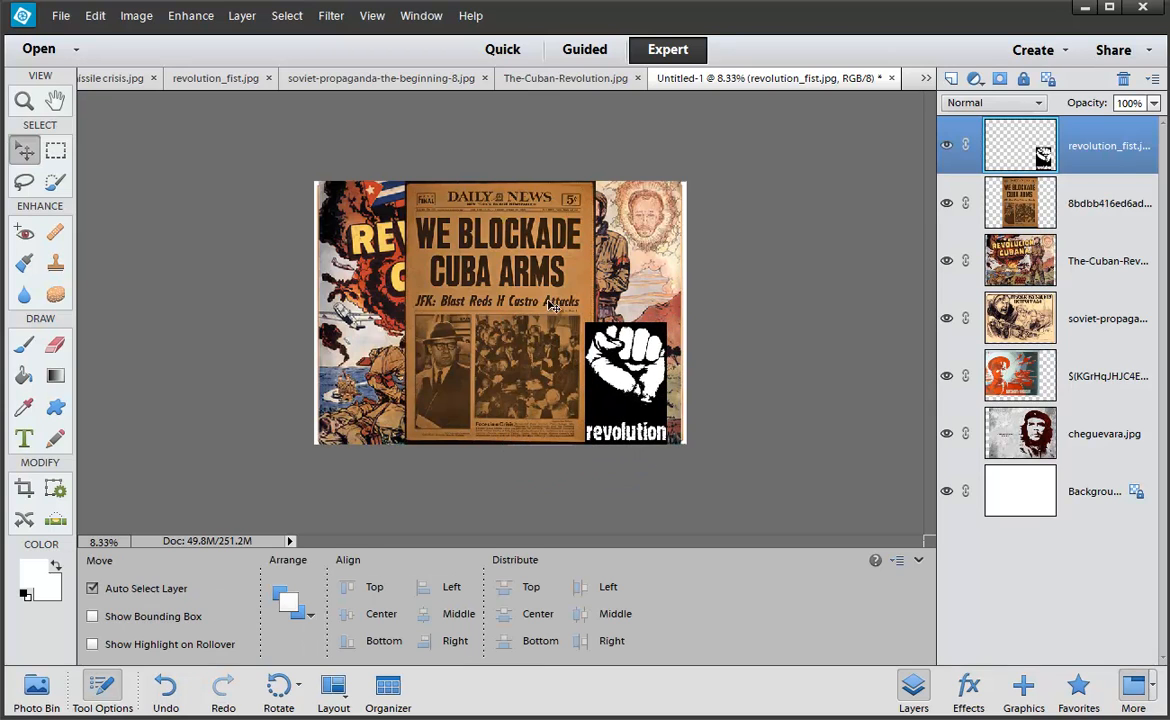
Scale the Daily News front page down proportionally to 60.65%, keeping it at the bottom of the page.
{"action": "left_click", "coordinate": [545, 296]}
{"action": "key", "text": "ctrl+t"}
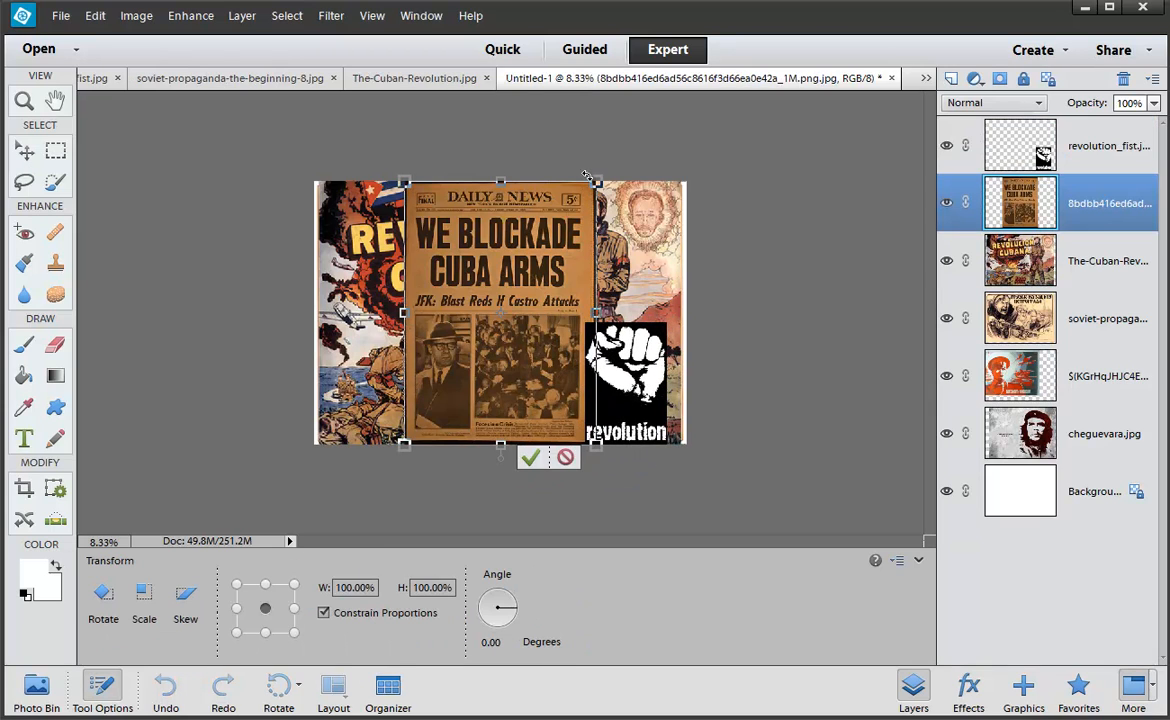
{"action": "left_click_drag", "start_coordinate": [596, 182], "coordinate": [521, 285]}
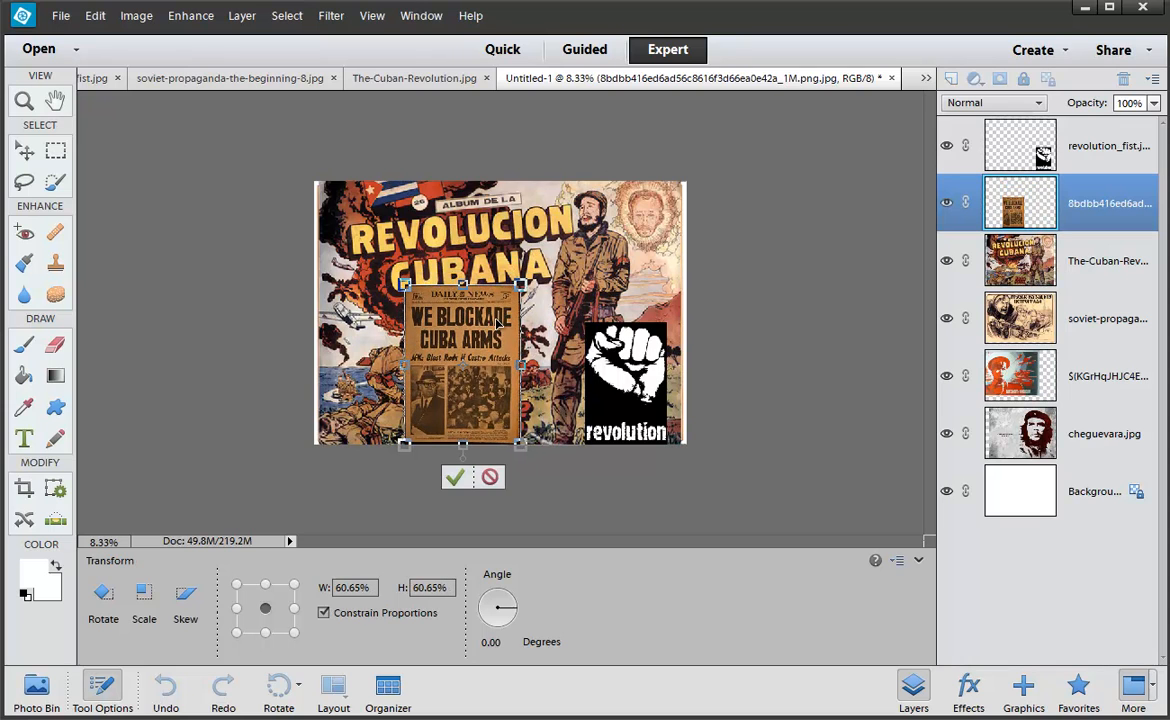
{"action": "left_click", "coordinate": [455, 478]}
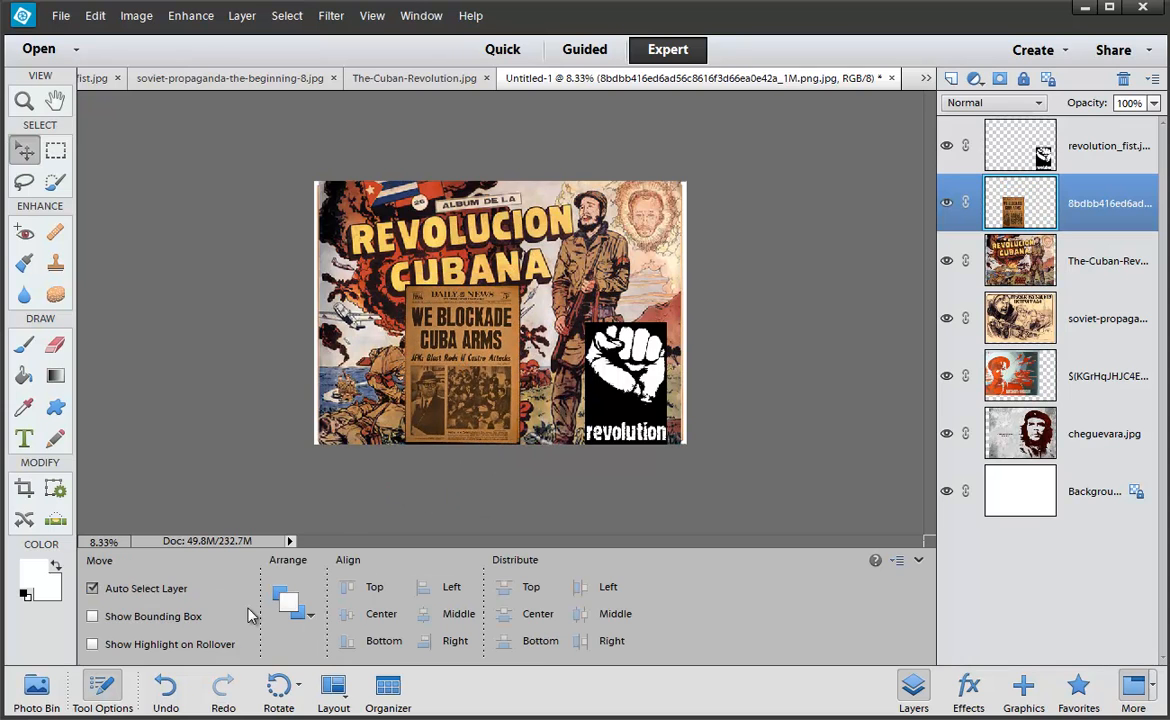
Scale the Revolucion Cubana poster down to 45.70% and move it above the fist, over the right half of the page.
{"action": "left_click", "coordinate": [102, 688]}
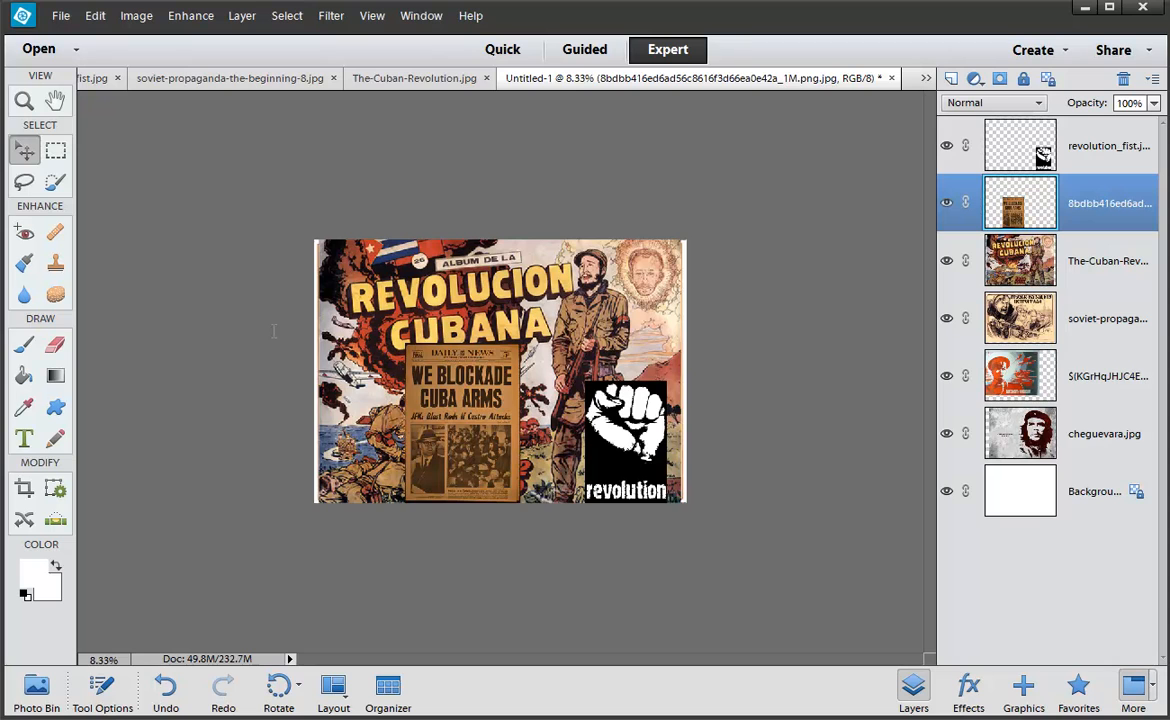
{"action": "key", "text": "ctrl+equal"}
{"action": "left_click", "coordinate": [347, 258]}
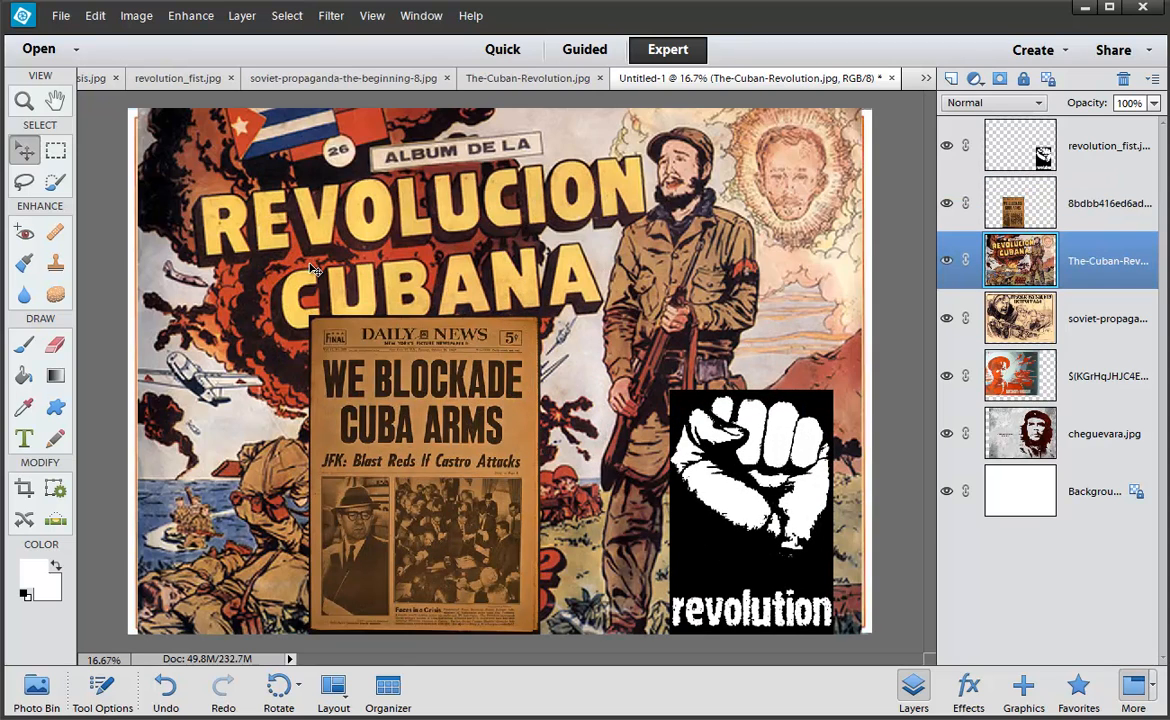
{"action": "key", "text": "ctrl+t"}
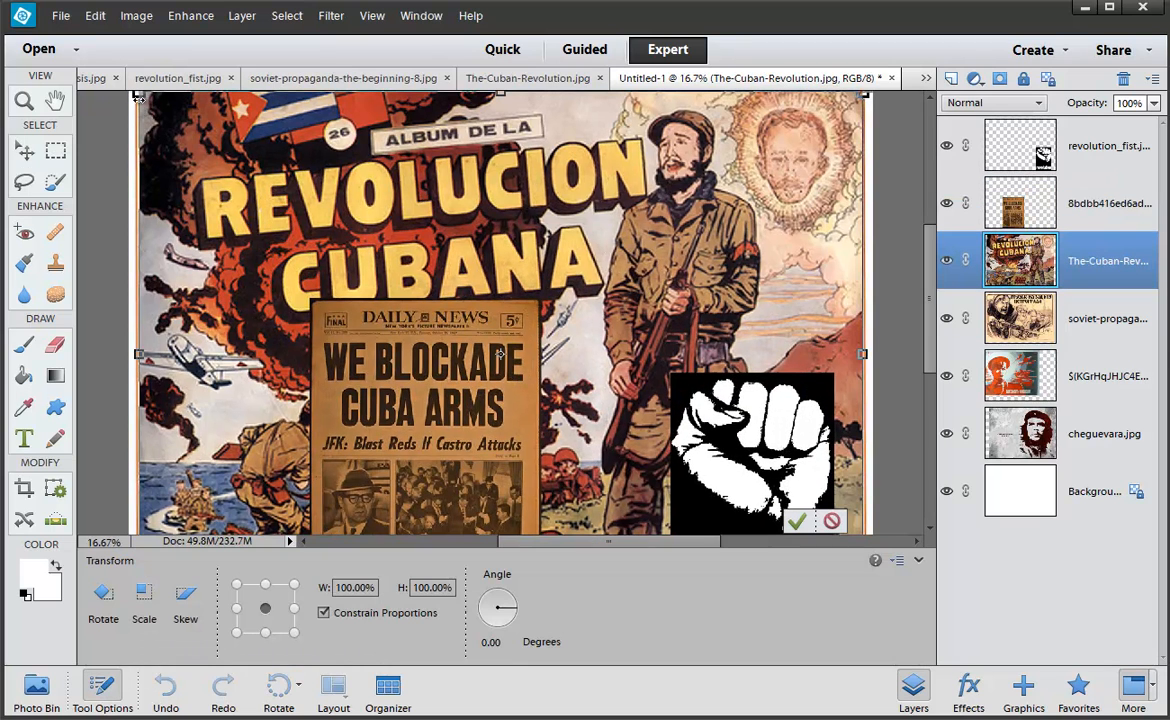
{"action": "left_click_drag", "start_coordinate": [138, 92], "coordinate": [544, 388]}
{"action": "left_click_drag", "start_coordinate": [627, 453], "coordinate": [563, 255]}
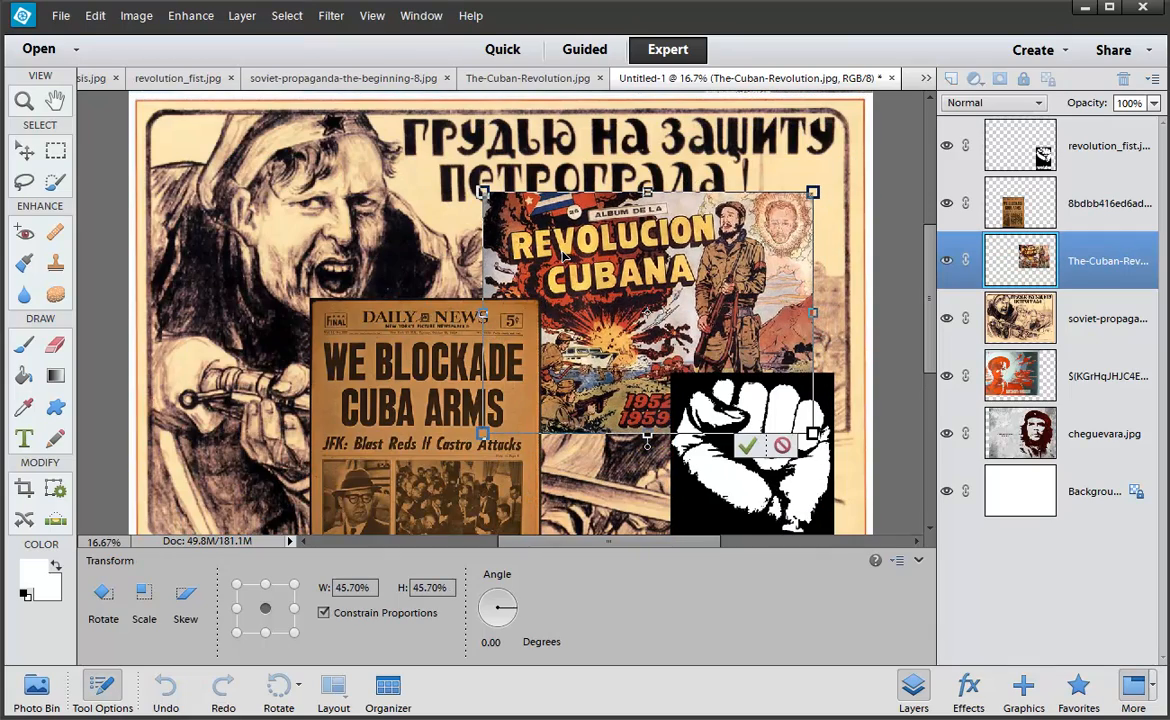
{"action": "key", "text": "Return"}
Shrink the cream Soviet propaganda poster with the shouting rifleman and move it into the page's upper-left corner.
{"action": "left_click", "coordinate": [381, 199]}
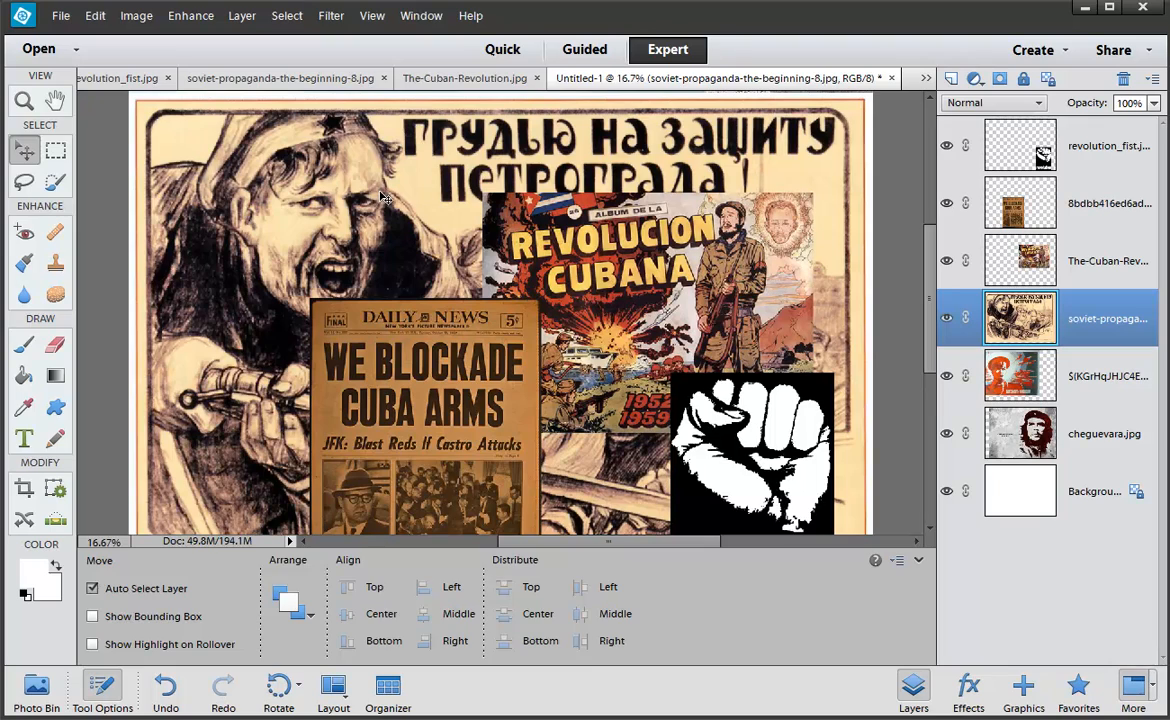
{"action": "key", "text": "ctrl+t"}
{"action": "left_click_drag", "start_coordinate": [129, 94], "coordinate": [392, 198]}
{"action": "left_click_drag", "start_coordinate": [450, 333], "coordinate": [325, 255]}
{"action": "key", "text": "ctrl+minus"}
{"action": "key", "text": "Return"}
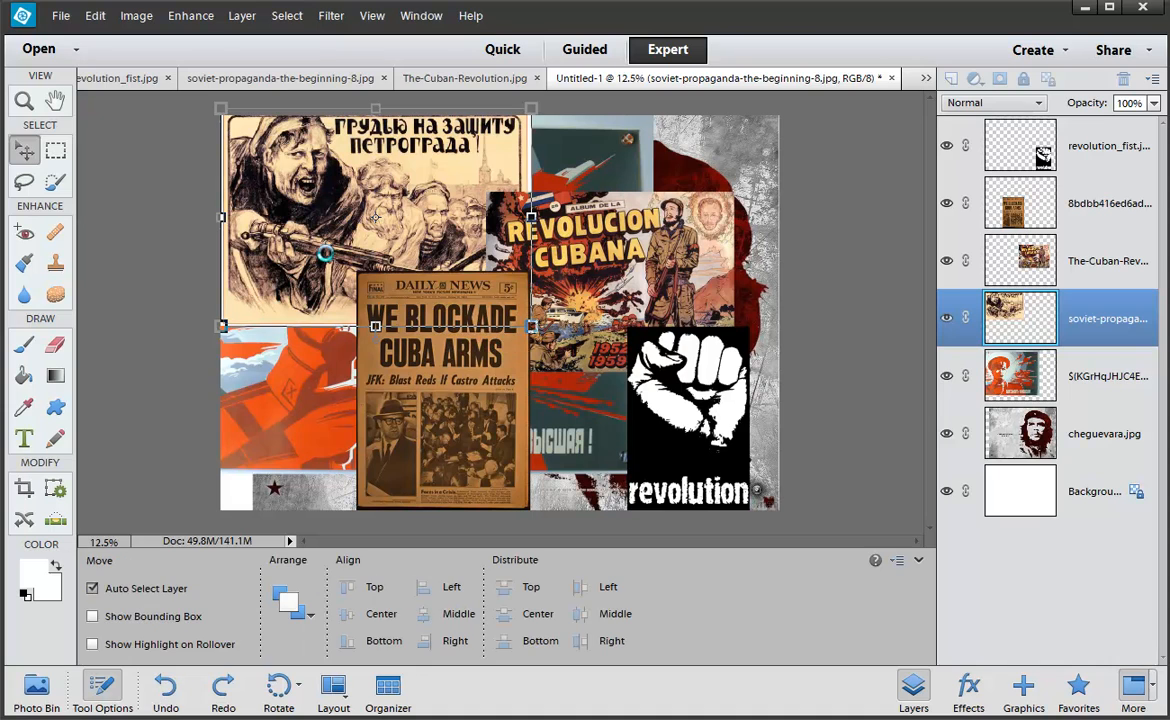
Move the Daily News front page slightly left and shrink it further at the bottom of the page.
{"action": "left_click_drag", "start_coordinate": [423, 363], "coordinate": [372, 363]}
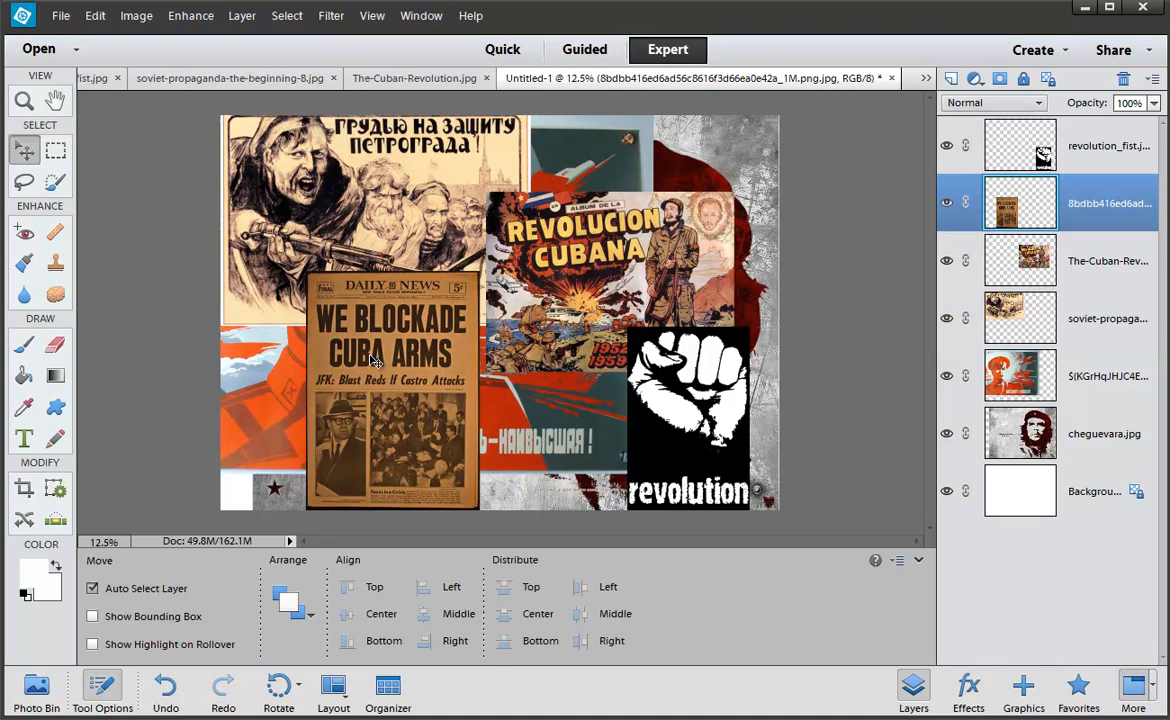
{"action": "key", "text": "ctrl+t"}
{"action": "left_click_drag", "start_coordinate": [307, 269], "coordinate": [329, 418]}
{"action": "key", "text": "Return"}
Shrink the red Soviet soldier poster to about half size and place it in the page's lower-left corner.
{"action": "key", "text": "ctrl+t"}
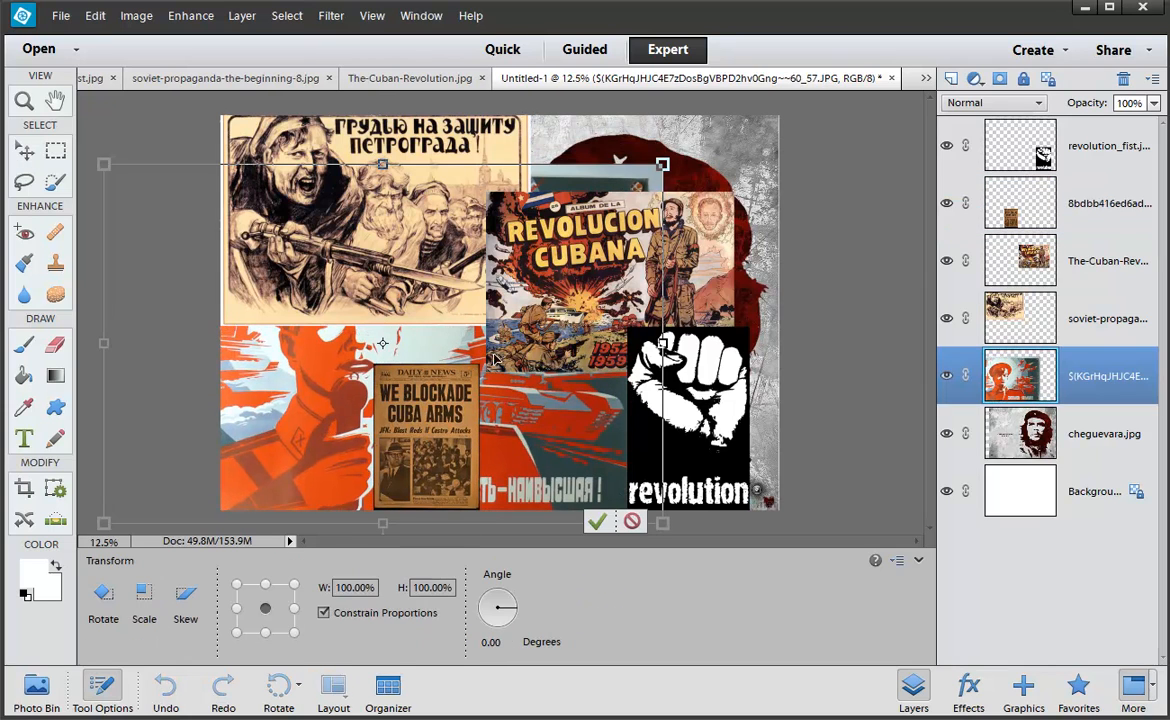
{"action": "left_click_drag", "start_coordinate": [666, 168], "coordinate": [393, 342]}
{"action": "left_click_drag", "start_coordinate": [336, 412], "coordinate": [452, 403]}
{"action": "key", "text": "Return"}
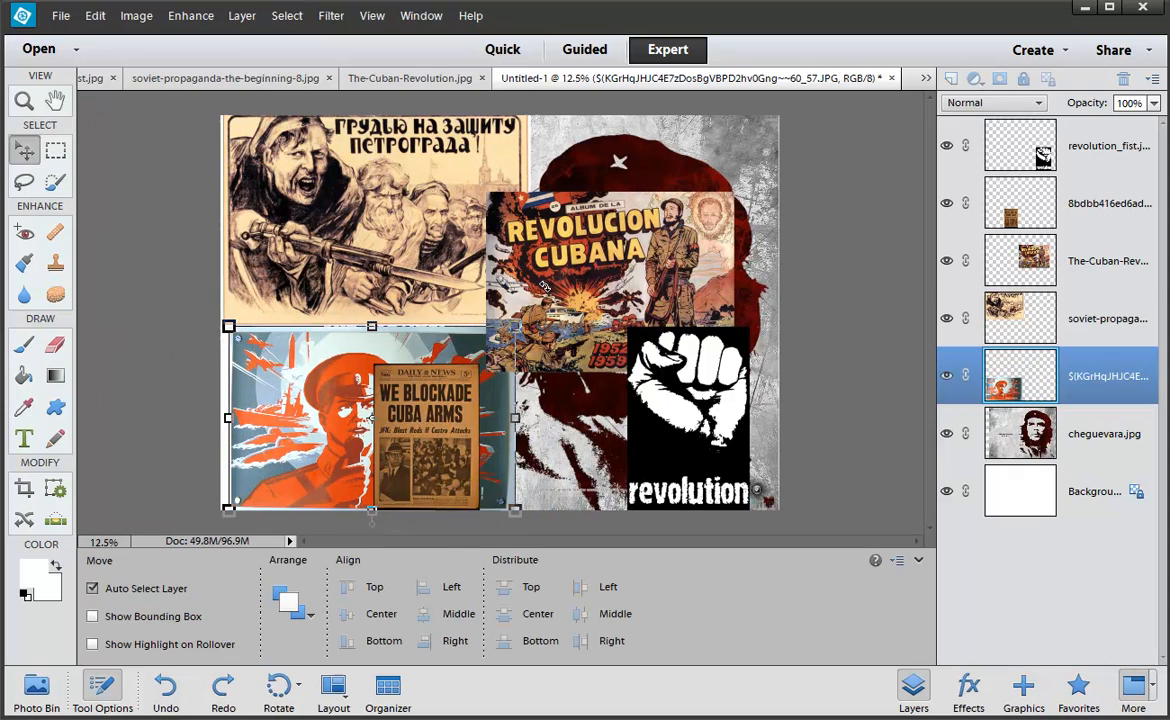
Shrink the Revolucion Cubana poster further and move it down below the Che Guevara portrait's face.
{"action": "left_click_drag", "start_coordinate": [545, 285], "coordinate": [559, 333]}
{"action": "left_click_drag", "start_coordinate": [497, 258], "coordinate": [572, 421]}
{"action": "key", "text": "Return"}
Move the revolution fist over the left-hand Soviet posters and the Revolucion Cubana poster into the page's lower-right corner.
{"action": "left_click_drag", "start_coordinate": [680, 410], "coordinate": [418, 260]}
{"action": "left_click_drag", "start_coordinate": [596, 430], "coordinate": [712, 441]}
Place the Daily News front page beside the small Revolucion Cubana poster and shrink it to about 63%.
{"action": "left_click_drag", "start_coordinate": [438, 439], "coordinate": [587, 419]}
{"action": "key", "text": "ctrl+t"}
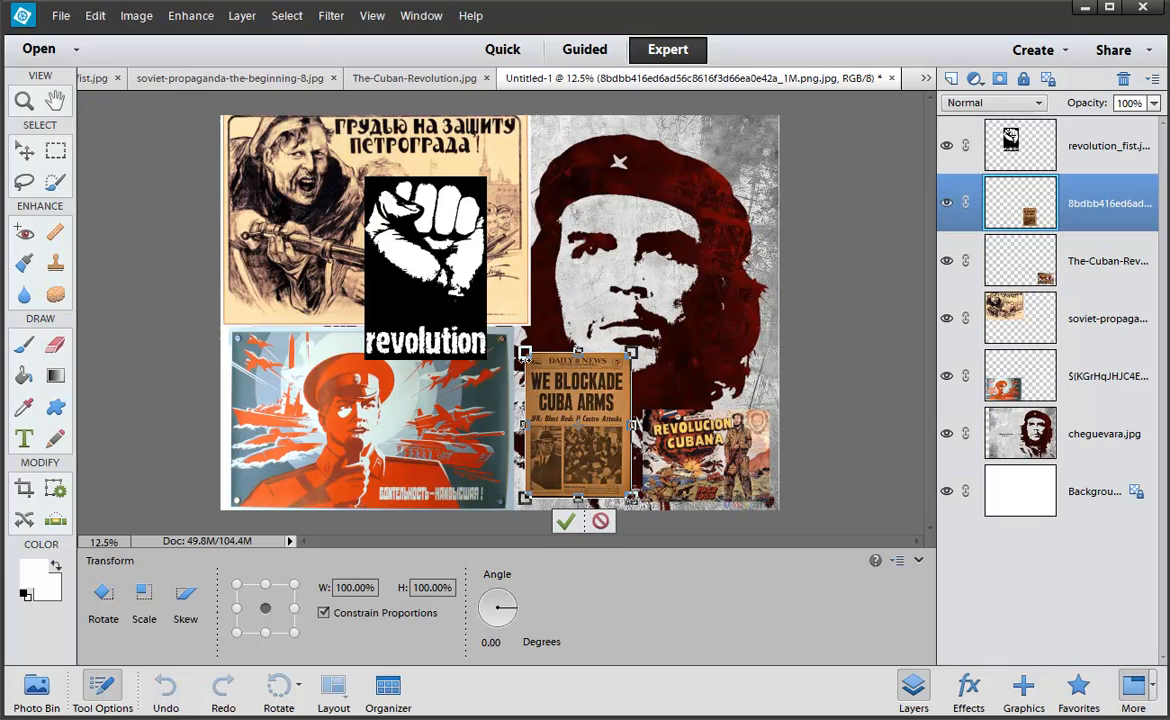
{"action": "left_click_drag", "start_coordinate": [524, 352], "coordinate": [550, 416]}
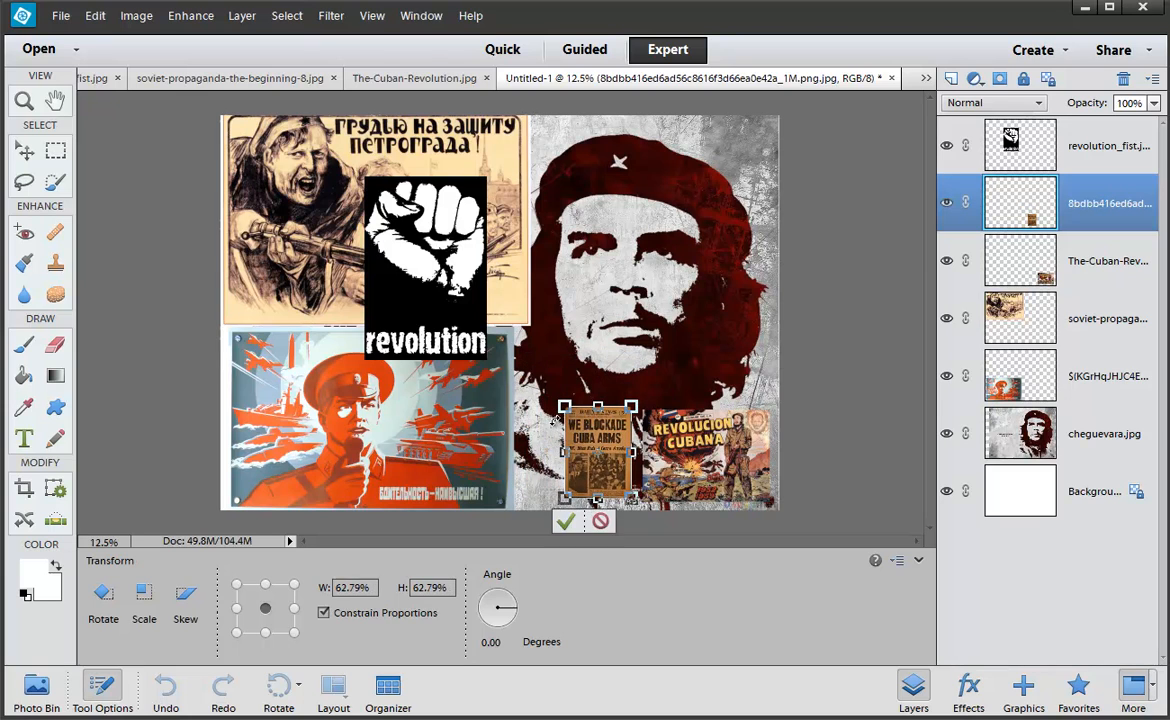
{"action": "key", "text": "Return"}
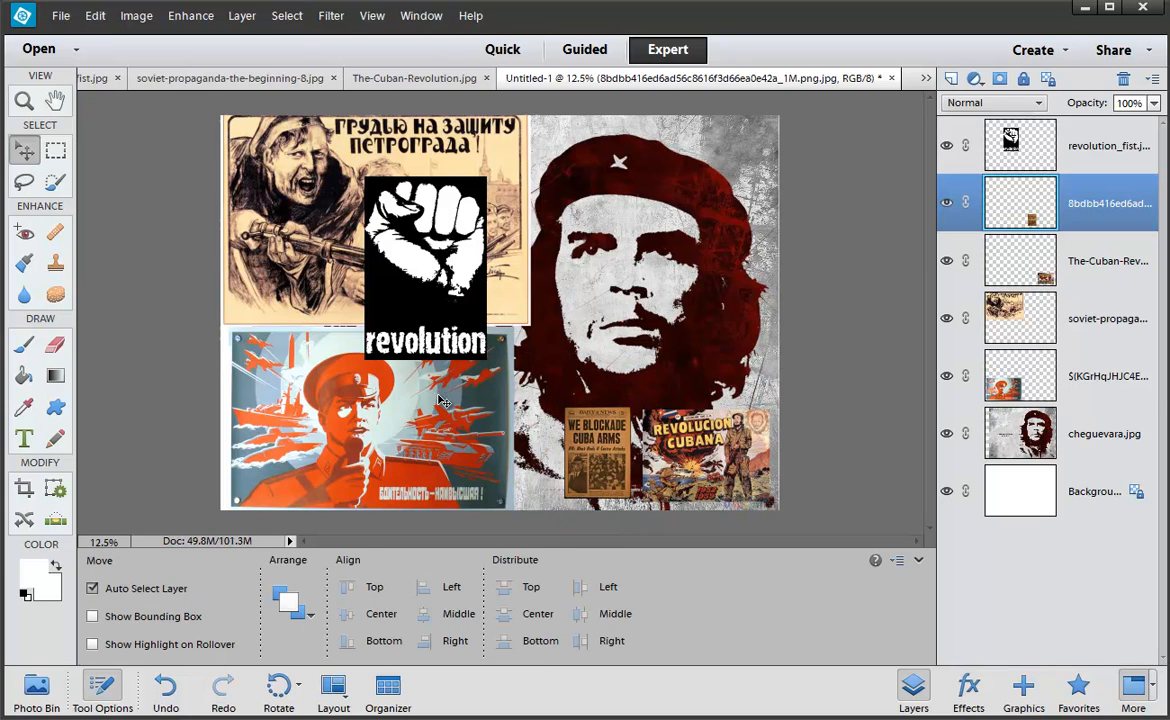
Enlarge the red Soviet soldier poster to about one and a half times its size and shift it upward on the page.
{"action": "left_click_drag", "start_coordinate": [443, 401], "coordinate": [450, 381]}
{"action": "key", "text": "ctrl+t"}
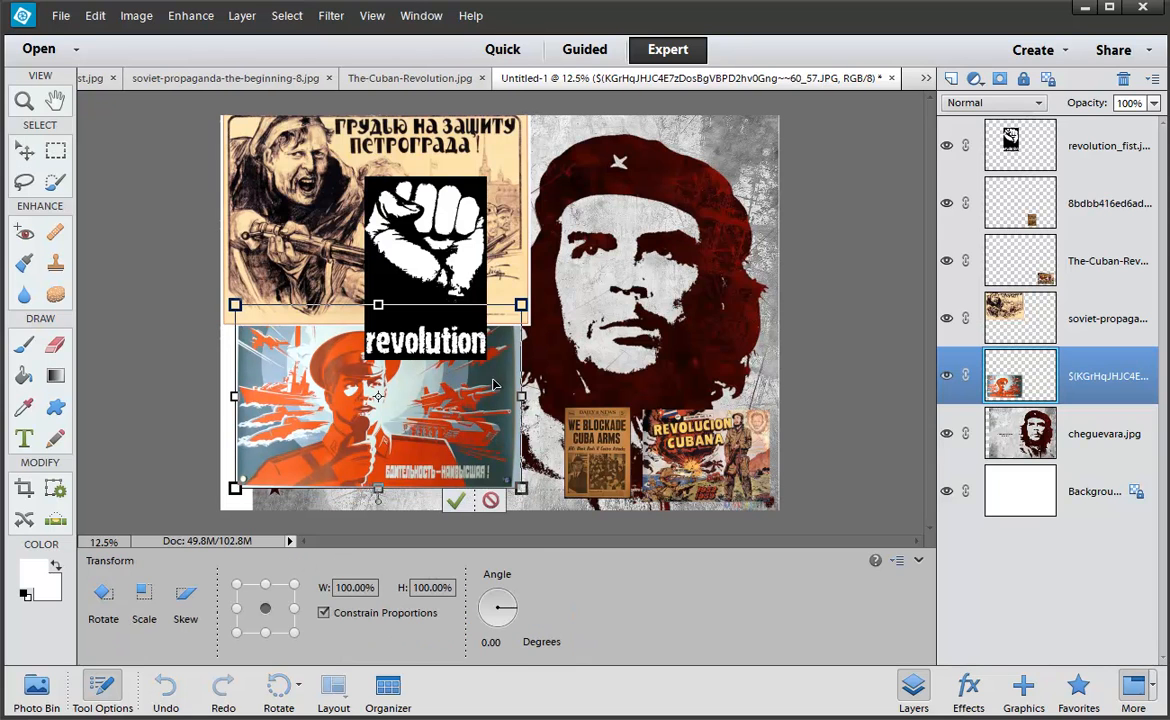
{"action": "left_click_drag", "start_coordinate": [520, 303], "coordinate": [655, 188]}
{"action": "key", "text": "Return"}
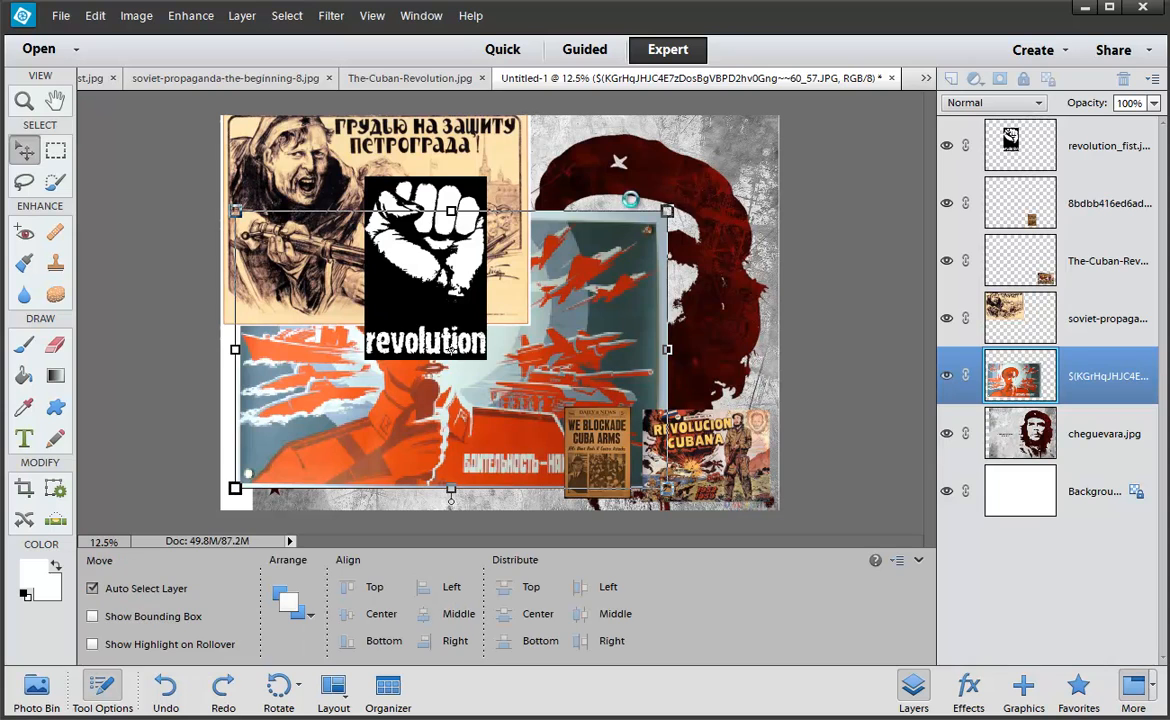
{"action": "left_click_drag", "start_coordinate": [541, 226], "coordinate": [543, 192]}
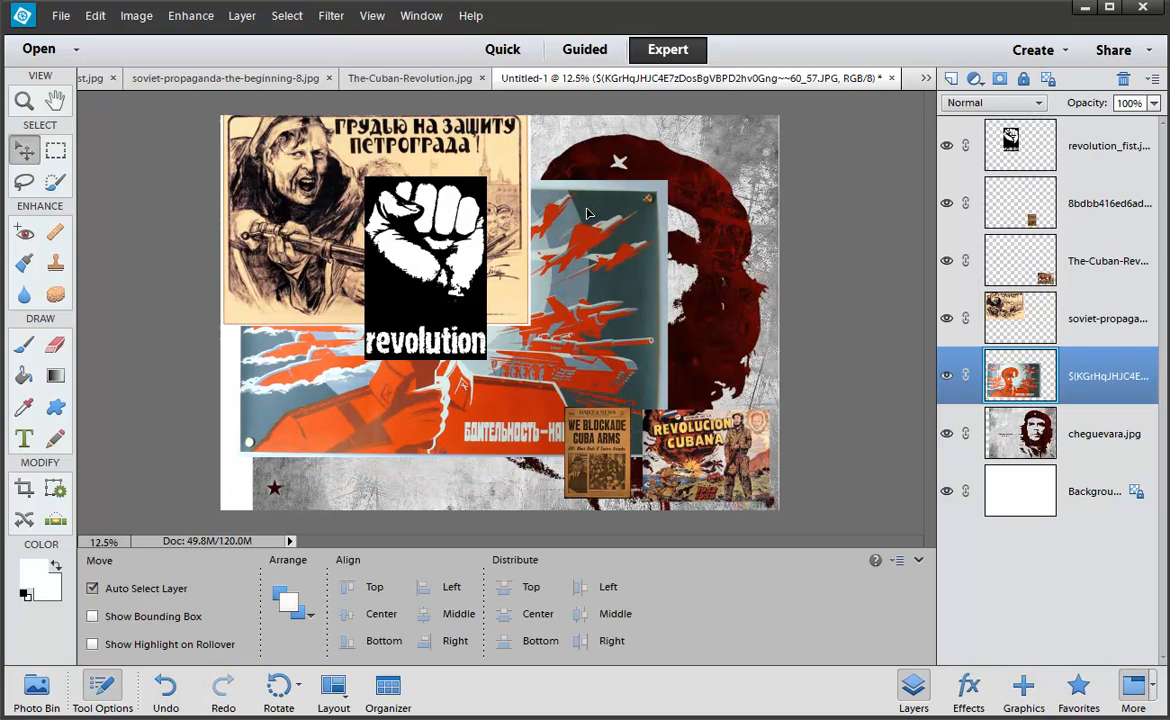
Hide the four layers above the red Soviet soldier poster and move the poster against the page's left edge.
{"action": "left_click", "coordinate": [946, 318]}
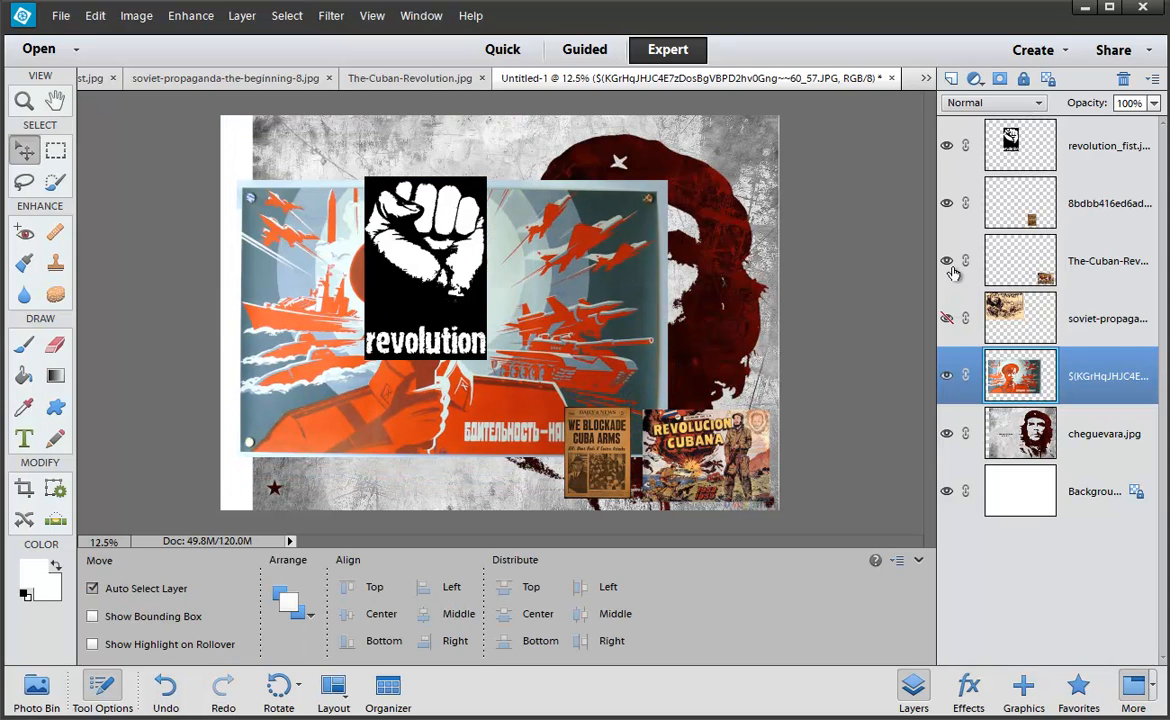
{"action": "left_click", "coordinate": [946, 260]}
{"action": "left_click", "coordinate": [946, 203]}
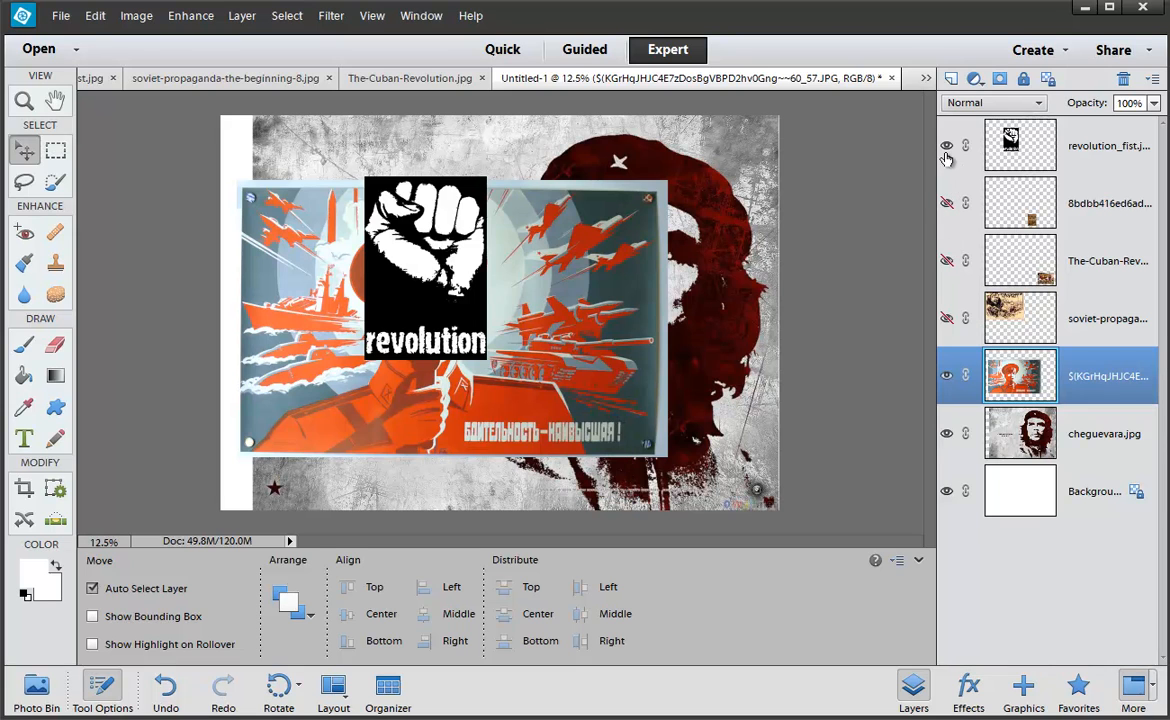
{"action": "left_click", "coordinate": [946, 145]}
{"action": "left_click_drag", "start_coordinate": [650, 308], "coordinate": [606, 316]}
Widen the Che Guevara image to the page's left edge and nudge the soldier poster slightly down.
{"action": "left_click", "coordinate": [446, 180]}
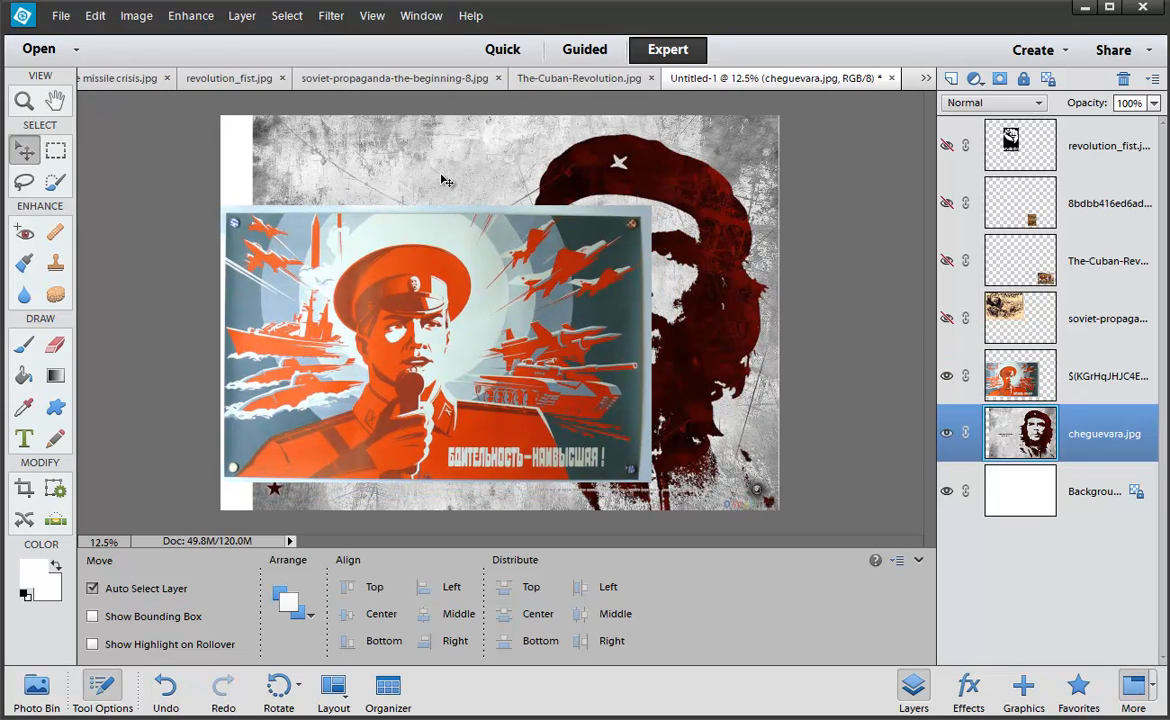
{"action": "key", "text": "ctrl+t"}
{"action": "left_click_drag", "start_coordinate": [258, 320], "coordinate": [217, 317]}
{"action": "key", "text": "Return"}
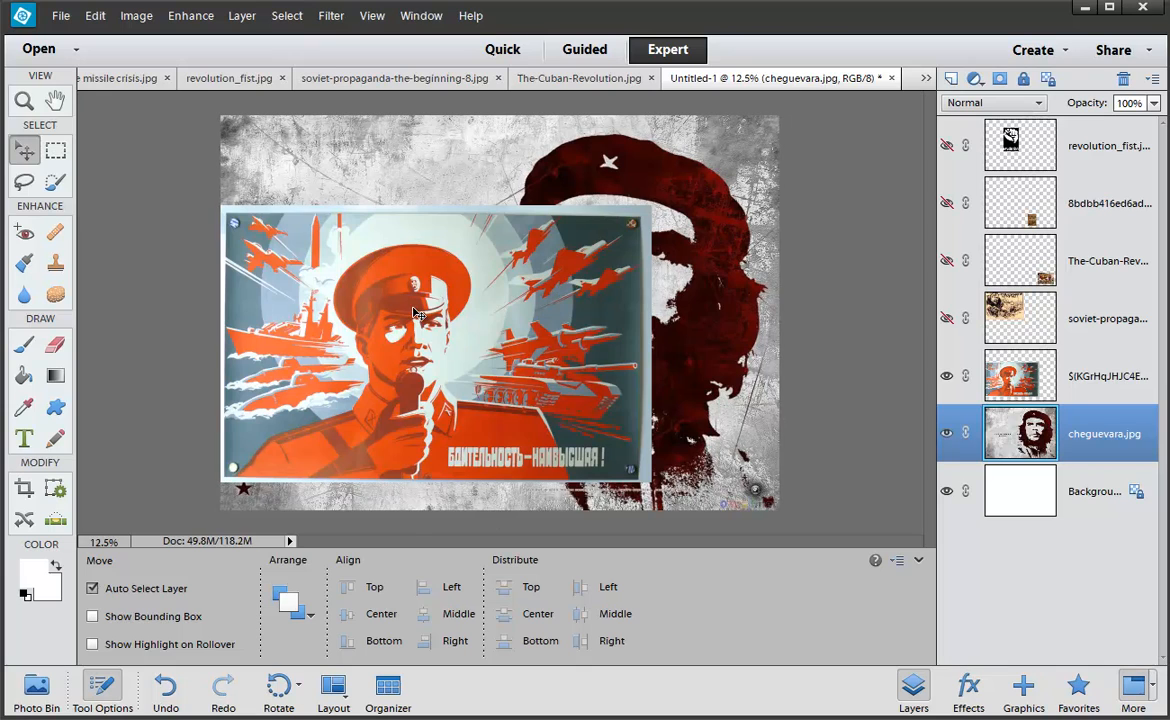
{"action": "left_click_drag", "start_coordinate": [614, 281], "coordinate": [613, 289]}
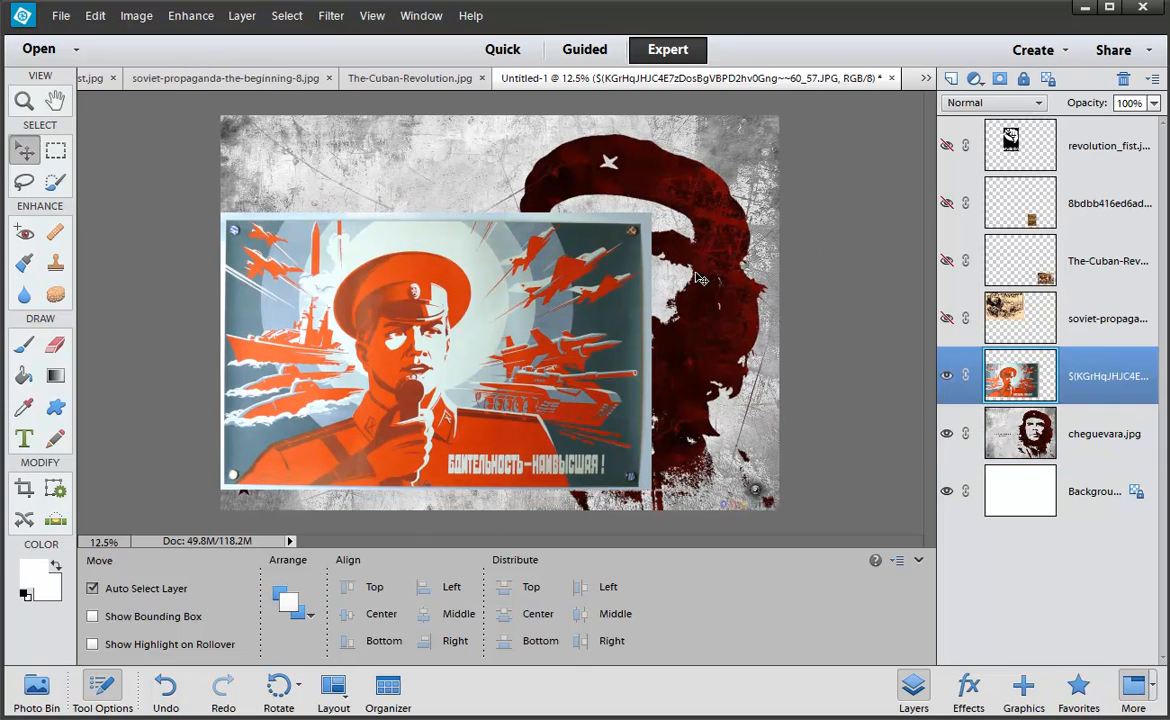
Try erasing the upper-right part of the soldier poster with a 150 px eraser, and undo the strokes.
{"action": "key", "text": "e"}
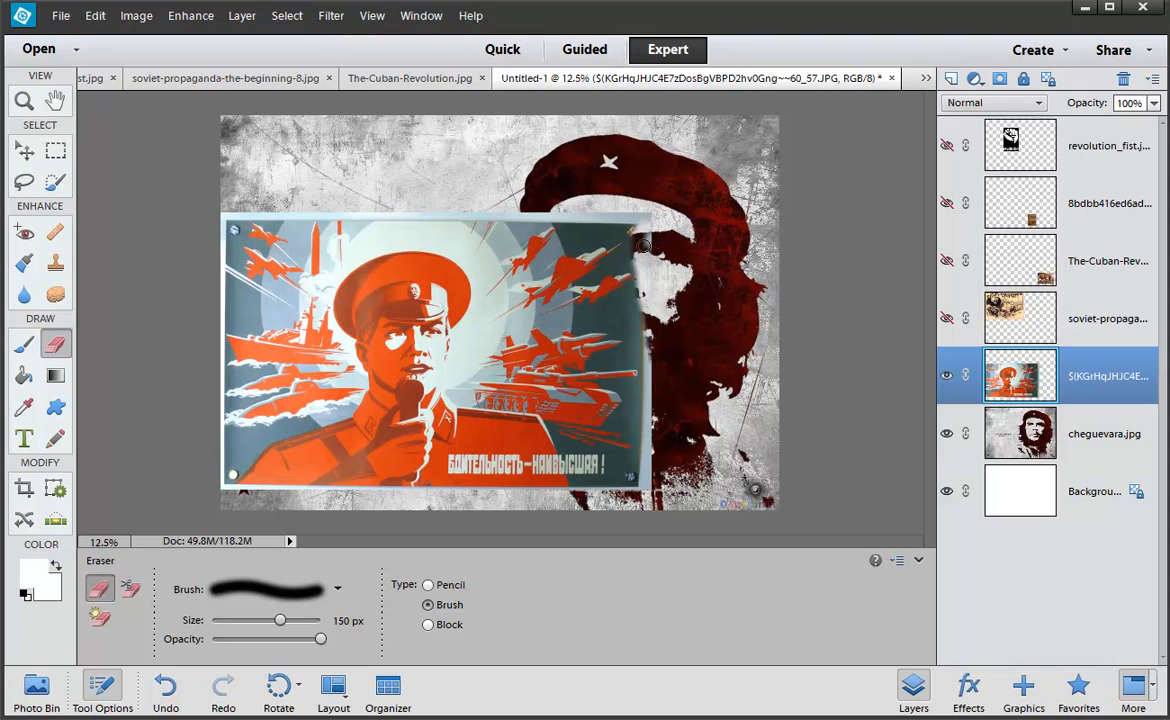
{"action": "mouse_move", "coordinate": [644, 246]}
{"action": "left_mouse_down"}
{"action": "mouse_move", "coordinate": [550, 231]}
{"action": "mouse_move", "coordinate": [590, 297]}
{"action": "left_mouse_up"}
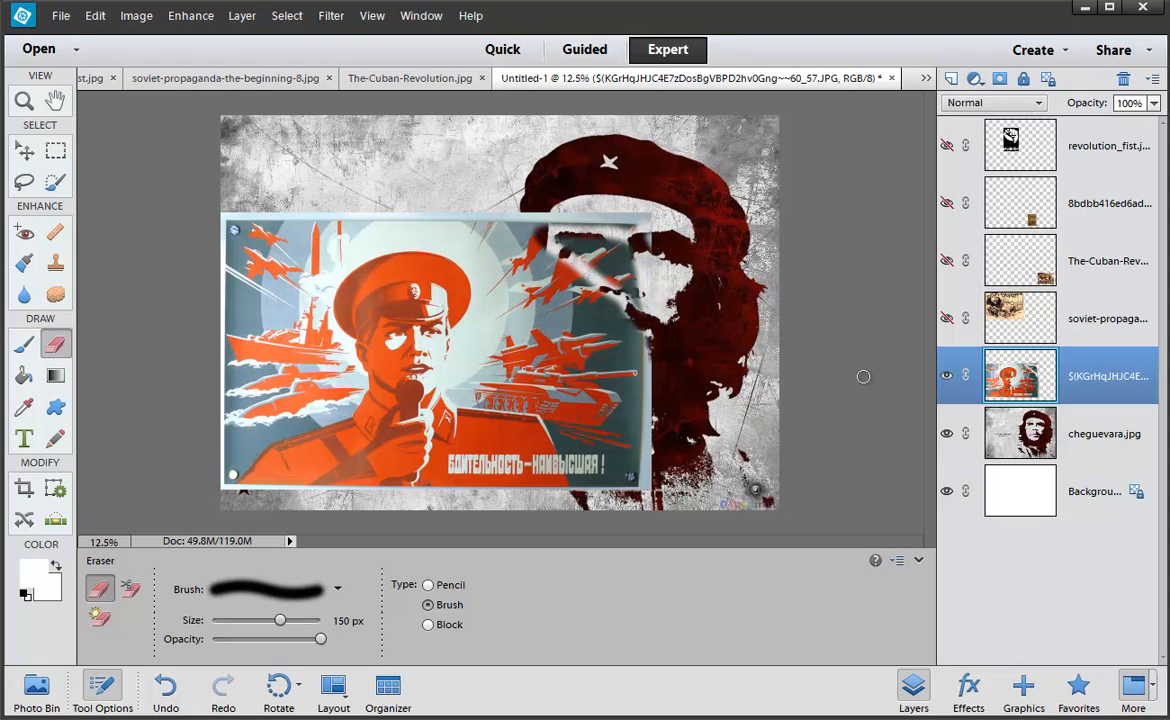
{"action": "key", "text": "ctrl+s"}
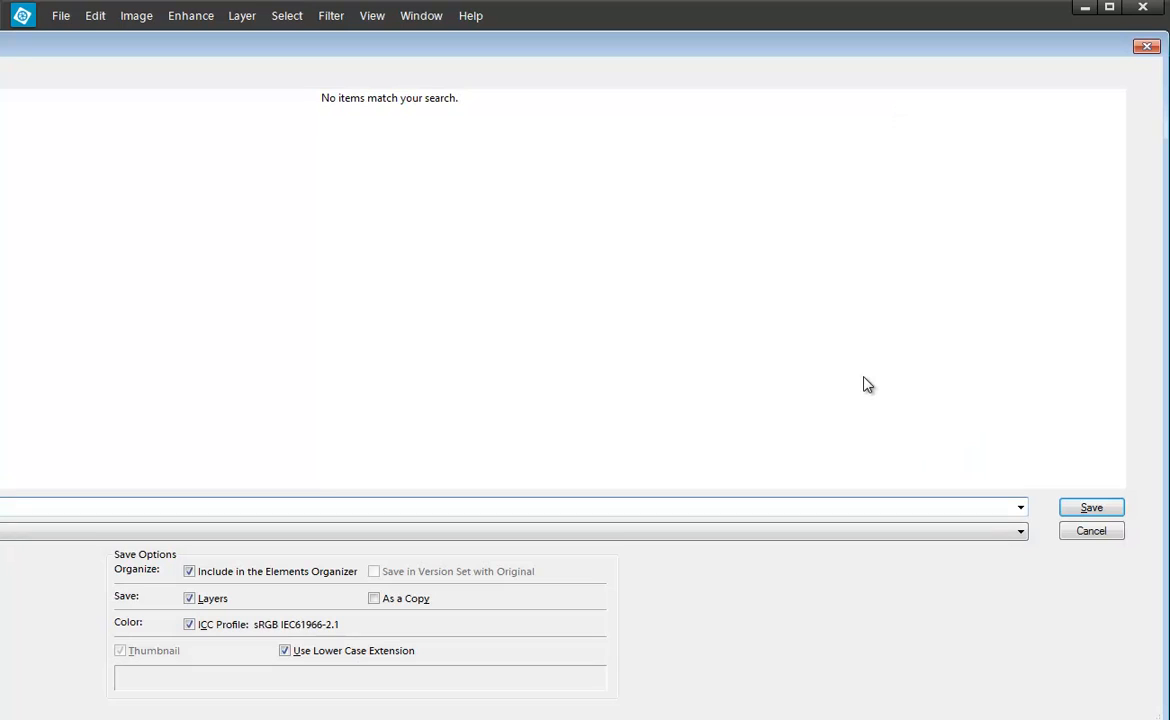
{"action": "left_click", "coordinate": [1066, 538]}
{"action": "key", "text": "ctrl+z"}
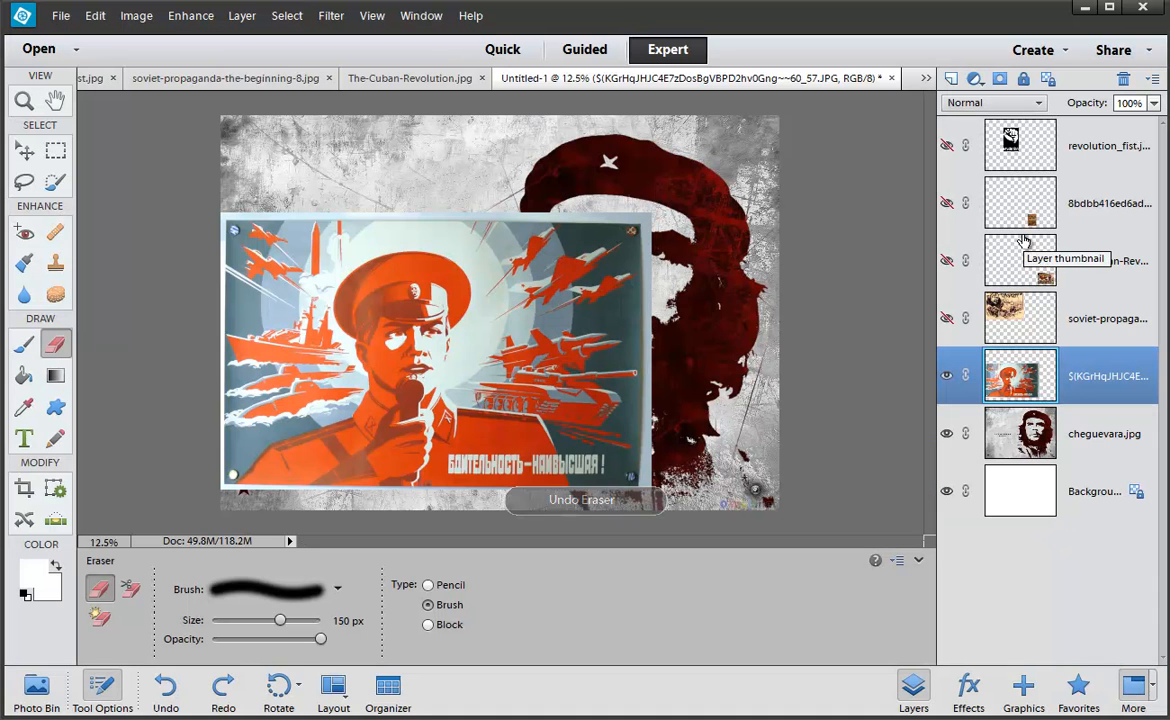
Increase the eraser size to 900 px.
{"action": "key", "text": "bracketright"}
{"action": "key", "text": "bracketright"}
{"action": "key", "text": "bracketright"}
{"action": "key", "text": "bracketright"}
{"action": "key", "text": "bracketright"}
{"action": "key", "text": "bracketright"}
{"action": "key", "text": "bracketright"}
{"action": "key", "text": "bracketright"}
{"action": "key", "text": "bracketright"}
{"action": "key", "text": "bracketright"}
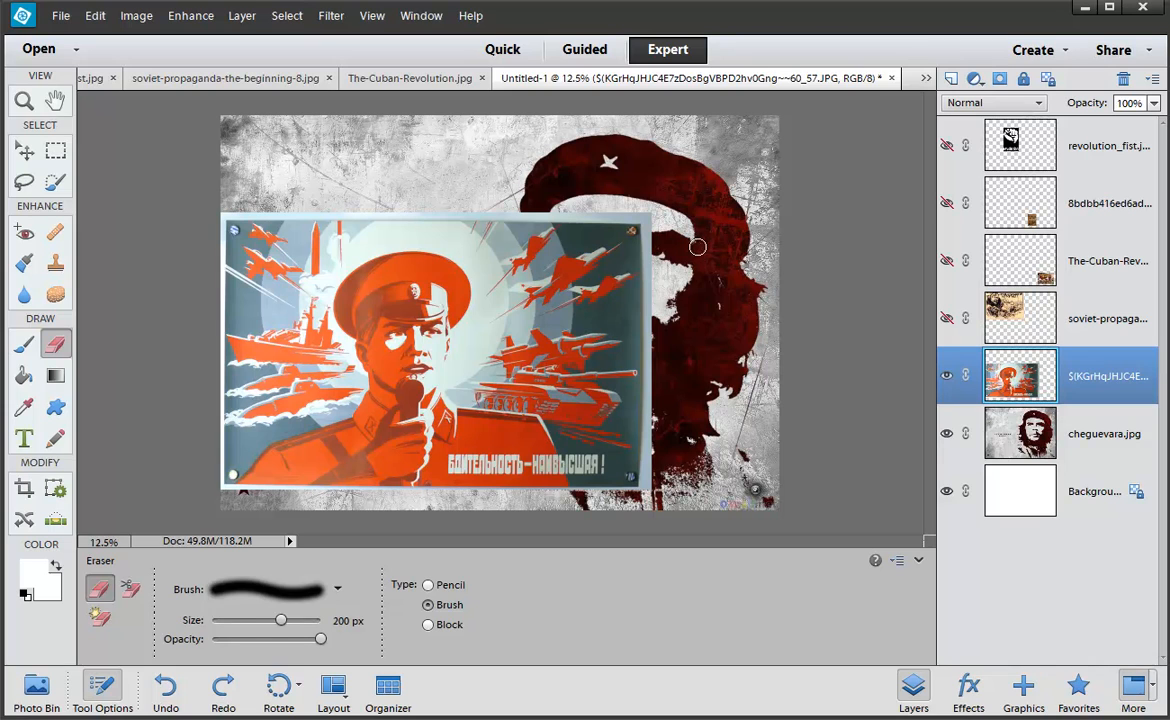
Try erasing the soldier poster directly where it covers Che Guevara's face, and undo the erasing.
{"action": "mouse_move", "coordinate": [590, 215]}
{"action": "left_mouse_down"}
{"action": "mouse_move", "coordinate": [635, 345]}
{"action": "mouse_move", "coordinate": [505, 238]}
{"action": "mouse_move", "coordinate": [485, 270]}
{"action": "mouse_move", "coordinate": [590, 362]}
{"action": "left_mouse_up"}
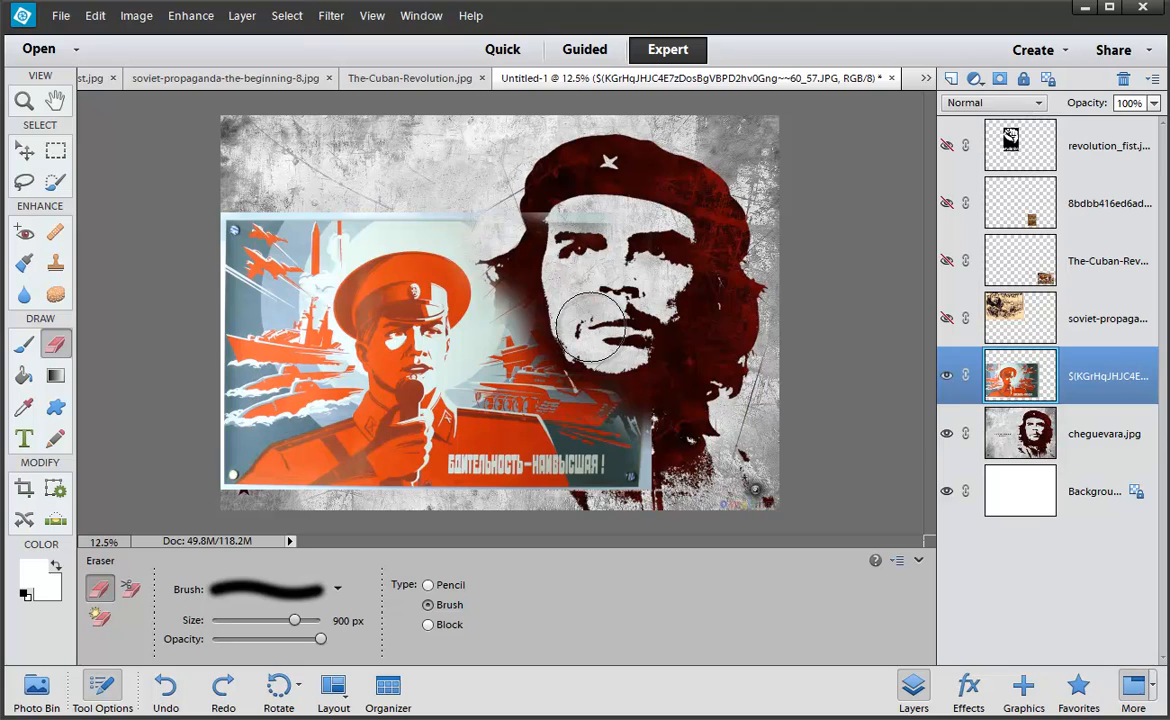
{"action": "mouse_move", "coordinate": [590, 327]}
{"action": "left_mouse_down"}
{"action": "mouse_move", "coordinate": [578, 214]}
{"action": "mouse_move", "coordinate": [559, 213]}
{"action": "mouse_move", "coordinate": [509, 262]}
{"action": "mouse_move", "coordinate": [480, 268]}
{"action": "mouse_move", "coordinate": [500, 340]}
{"action": "left_mouse_up"}
{"action": "key", "text": "ctrl+z"}
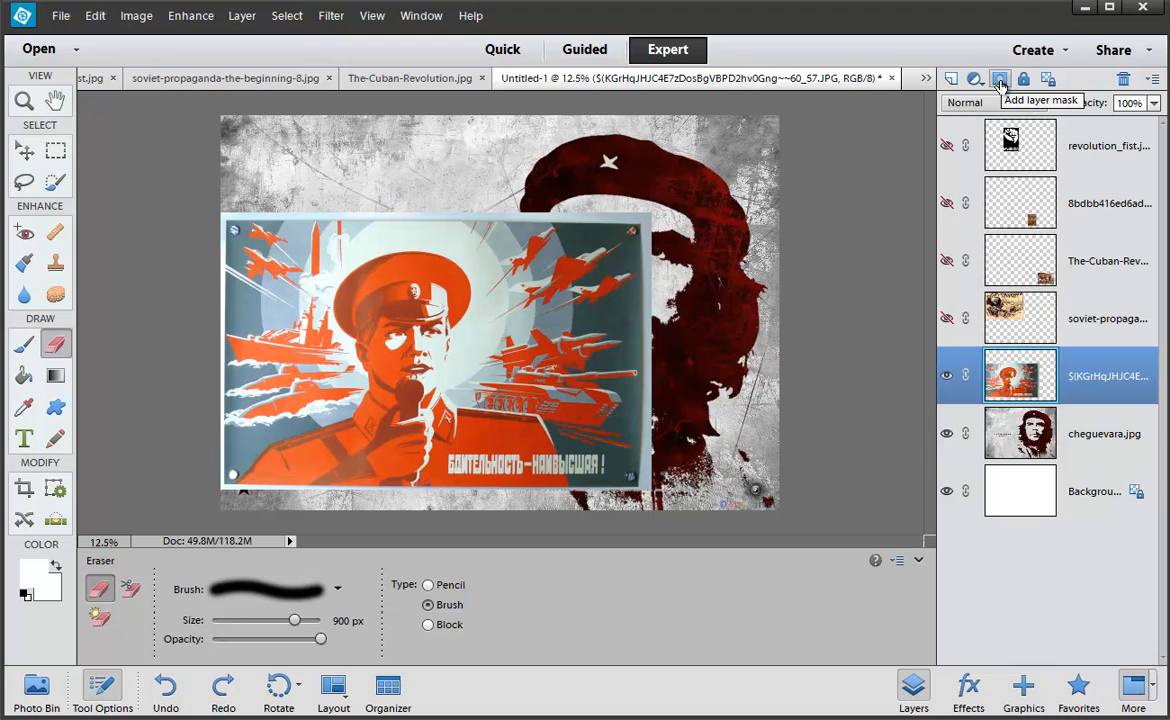
Add a layer mask to the soldier poster layer and make the mask, not the image, active for editing.
{"action": "left_click", "coordinate": [999, 79]}
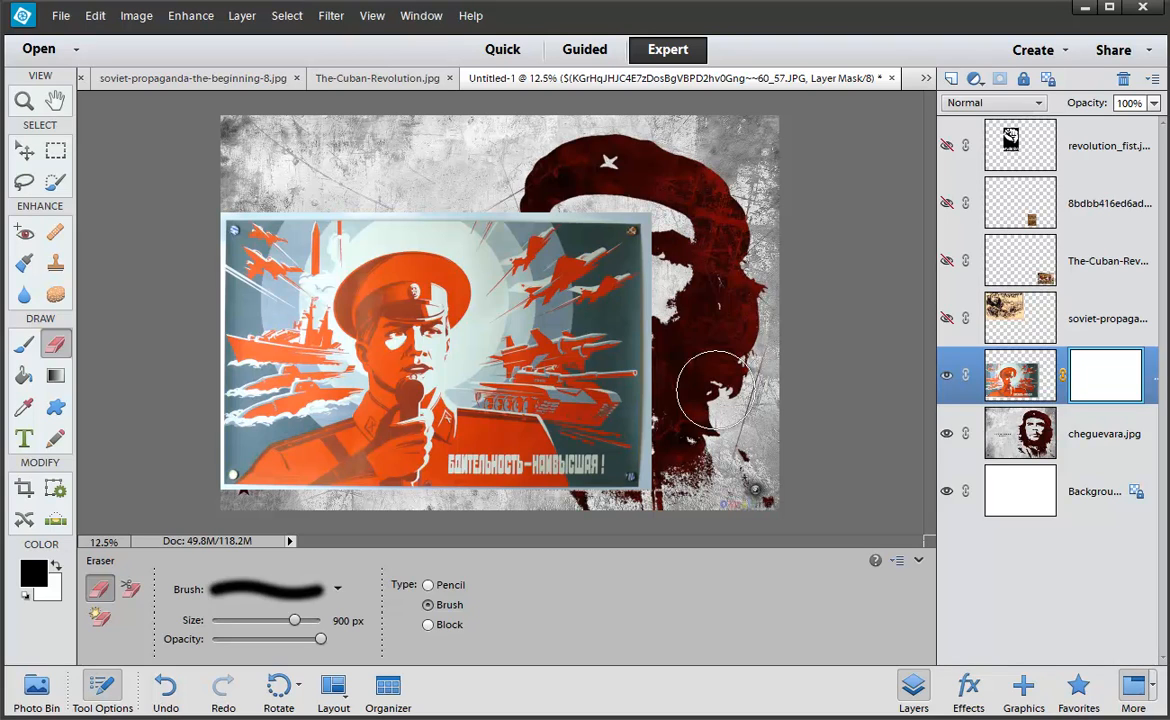
{"action": "left_click", "coordinate": [1008, 385]}
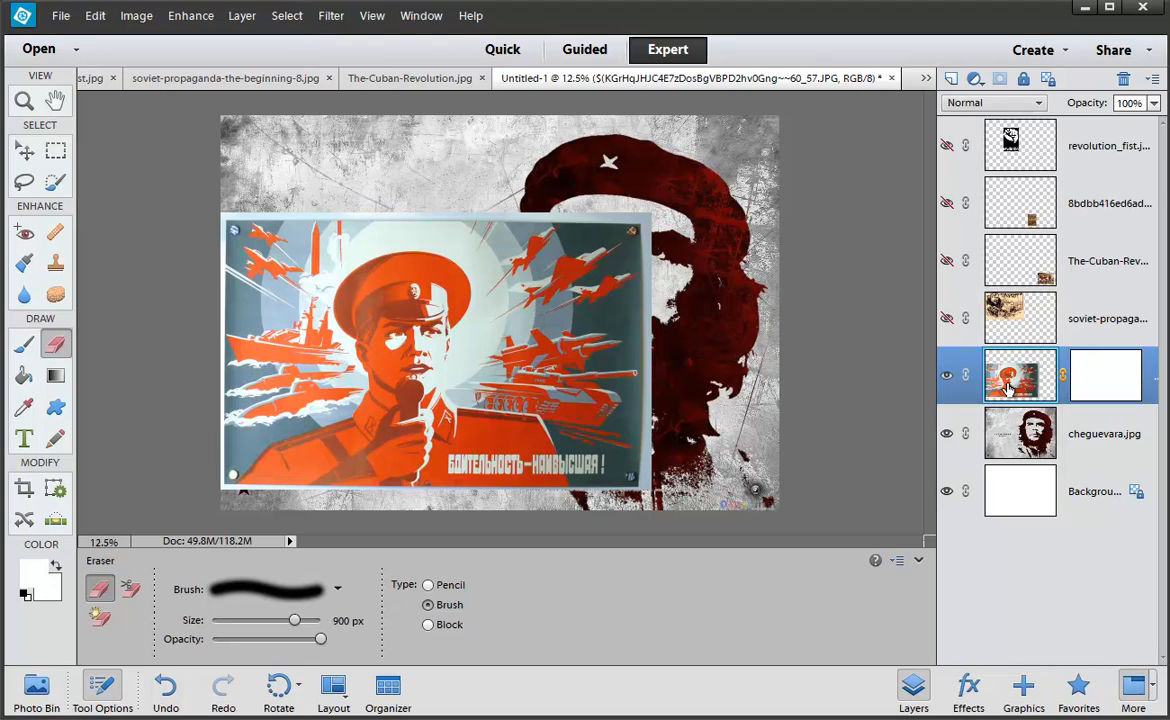
{"action": "left_click", "coordinate": [1109, 378]}
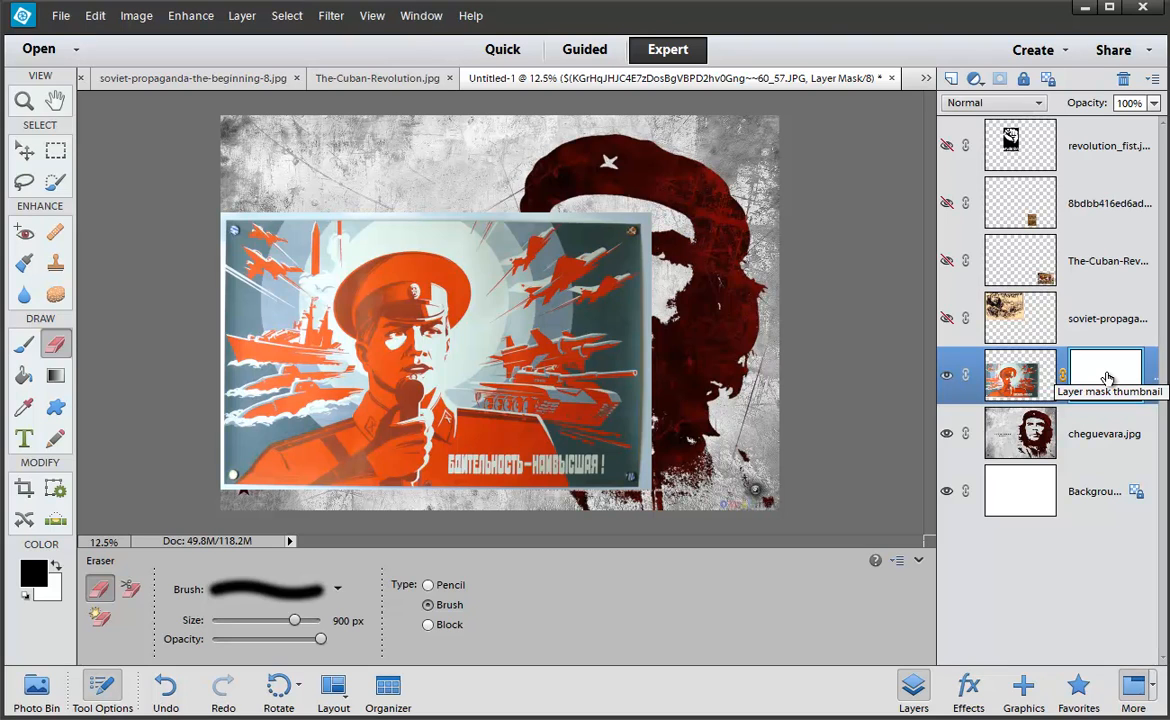
{"action": "left_click", "coordinate": [1040, 383]}
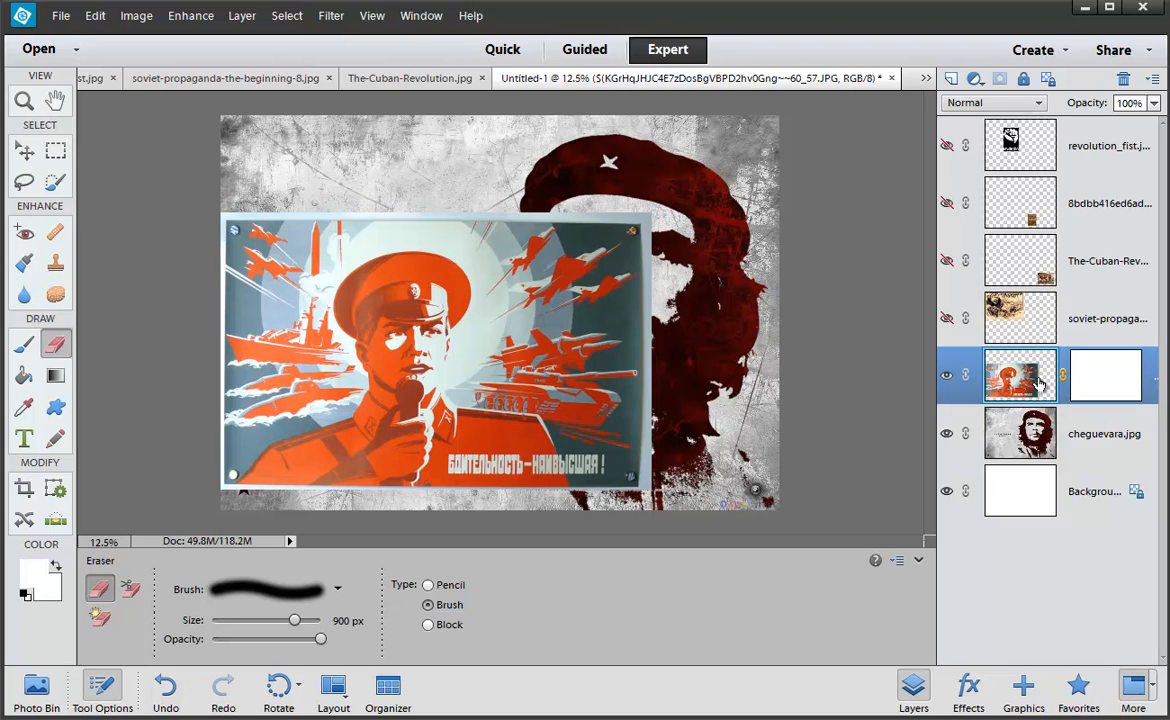
{"action": "left_click", "coordinate": [1105, 378]}
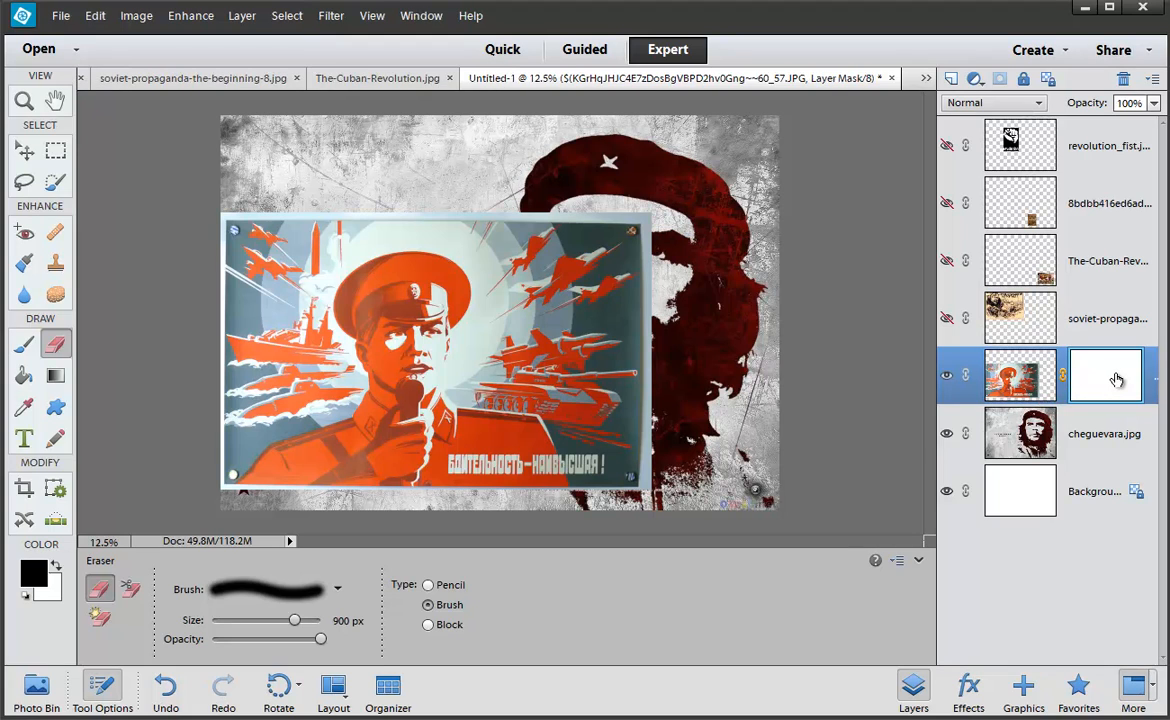
{"action": "left_click", "coordinate": [1022, 388]}
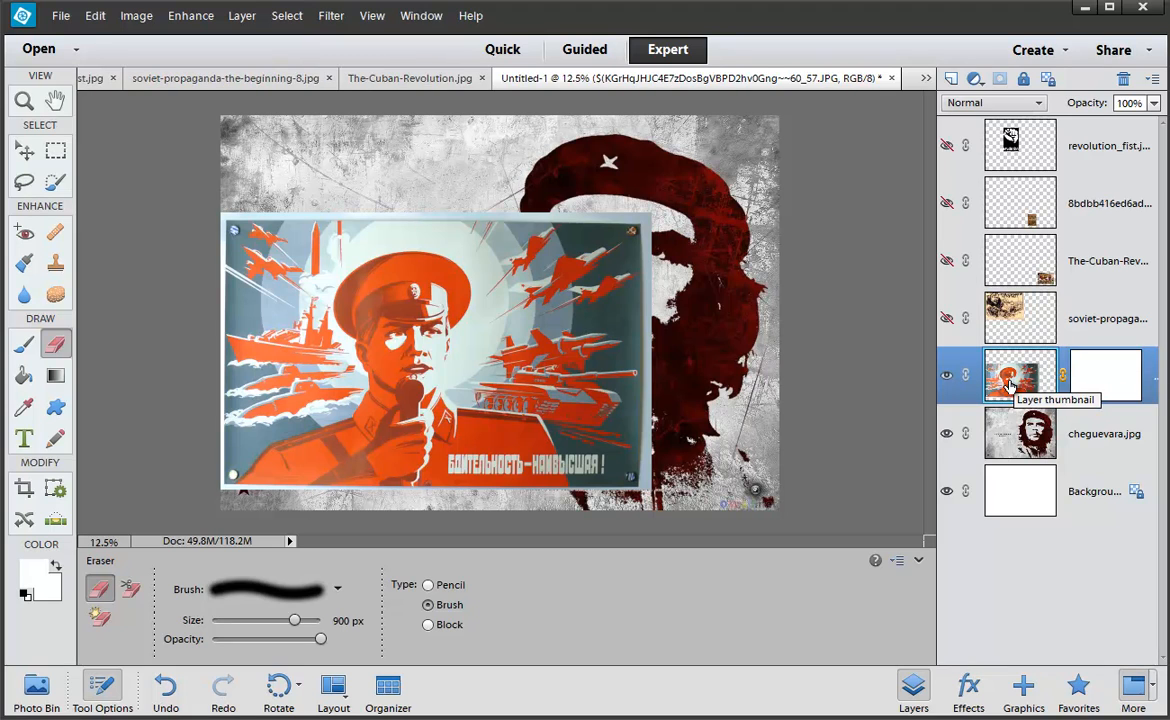
{"action": "left_click", "coordinate": [1127, 377]}
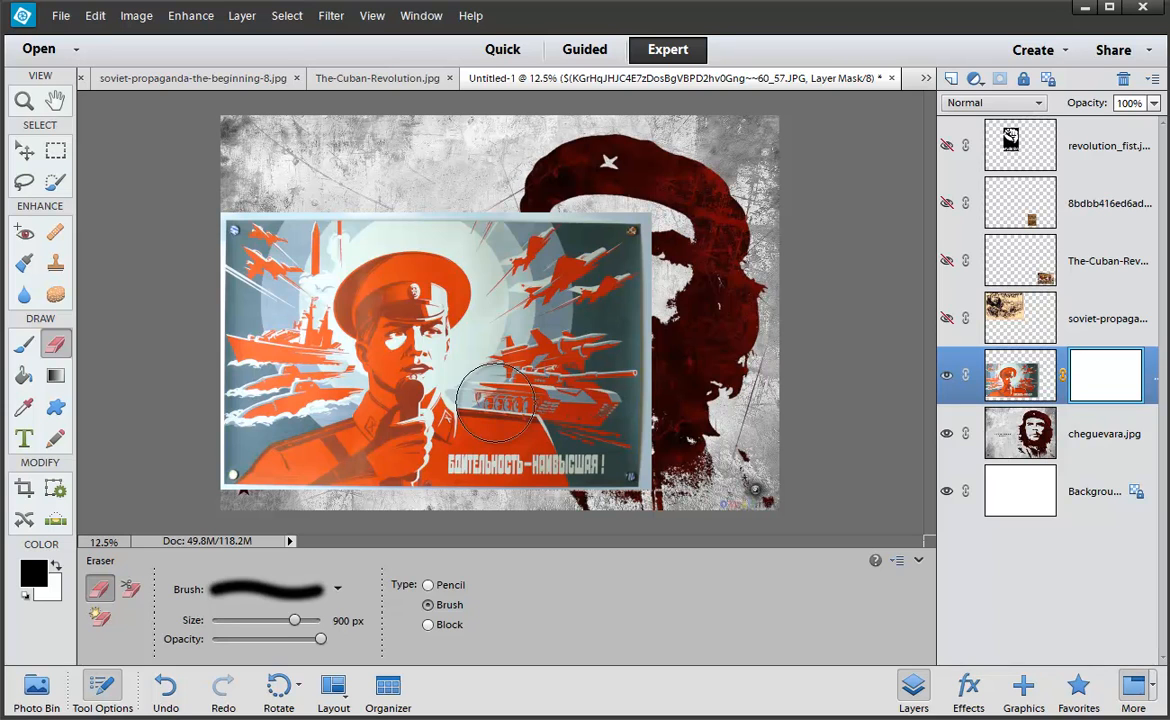
Try grey foreground colours for the mask and restore the default white foreground and black background.
{"action": "left_click", "coordinate": [33, 572]}
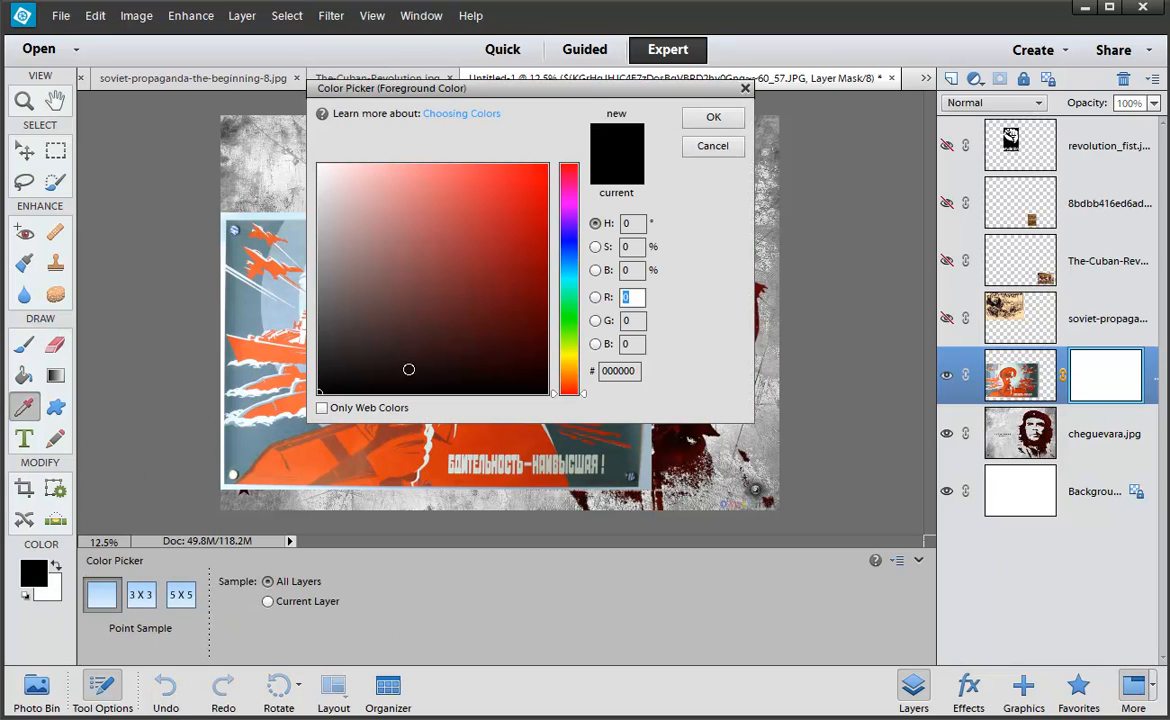
{"action": "left_click", "coordinate": [548, 229]}
{"action": "left_click", "coordinate": [713, 117]}
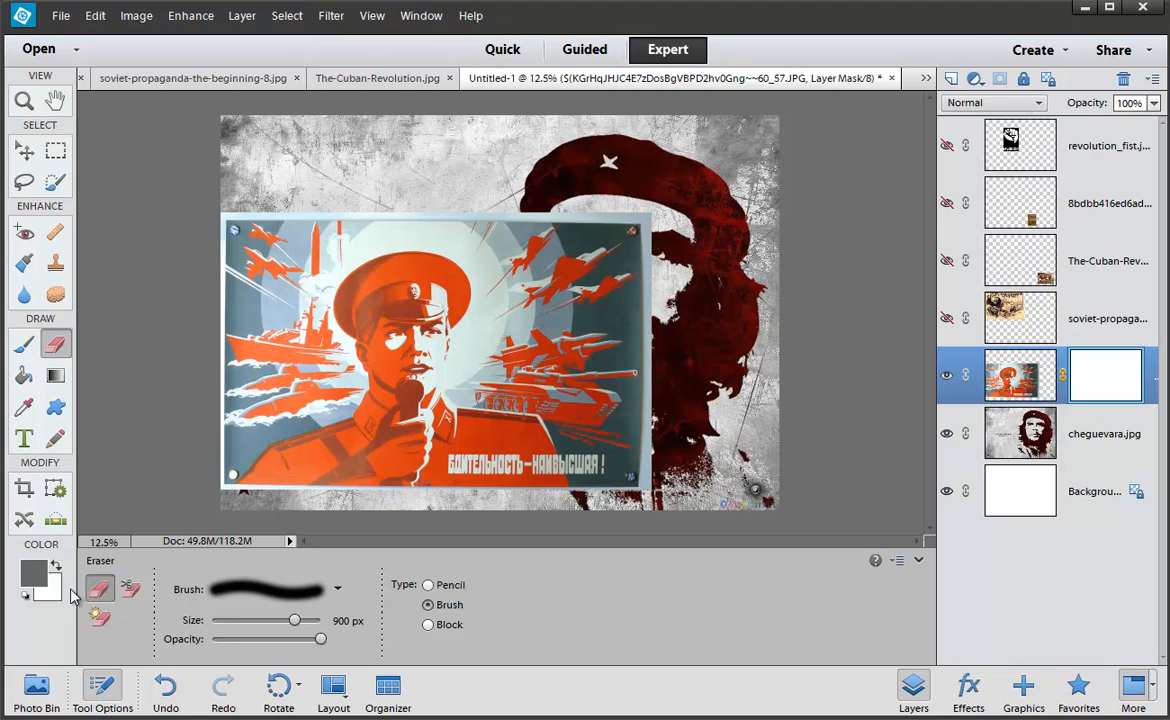
{"action": "key", "text": "d"}
{"action": "left_click", "coordinate": [36, 572]}
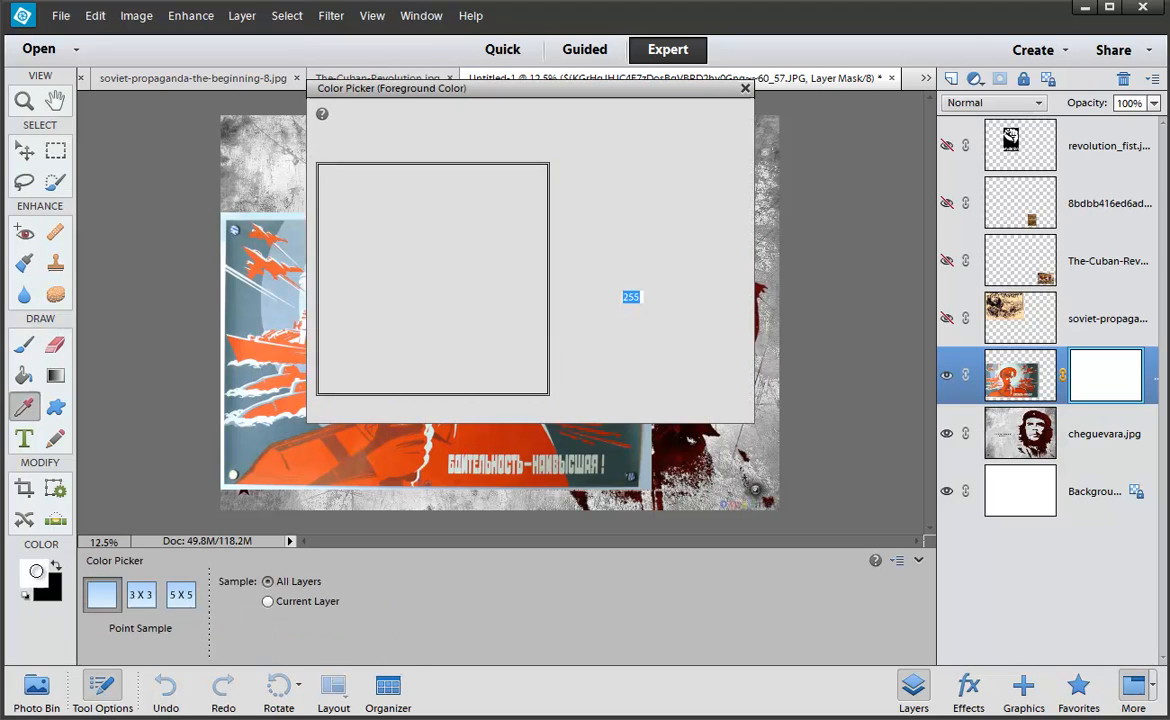
{"action": "left_click", "coordinate": [548, 165]}
{"action": "left_click", "coordinate": [712, 119]}
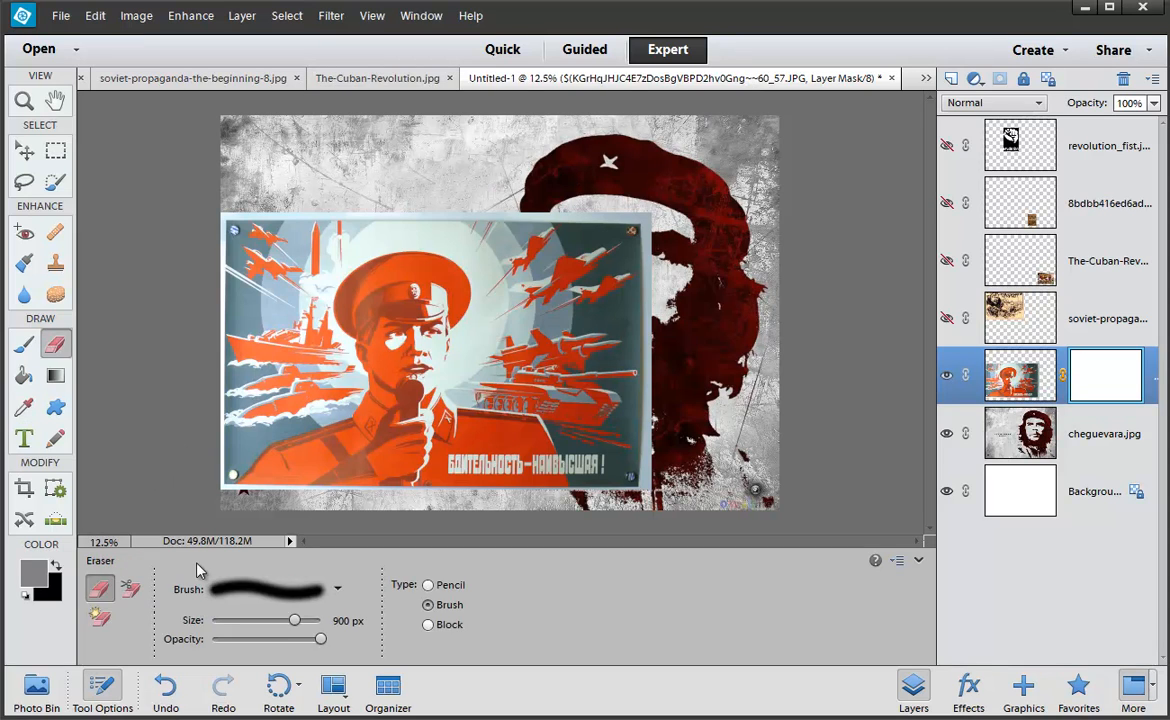
{"action": "key", "text": "d"}
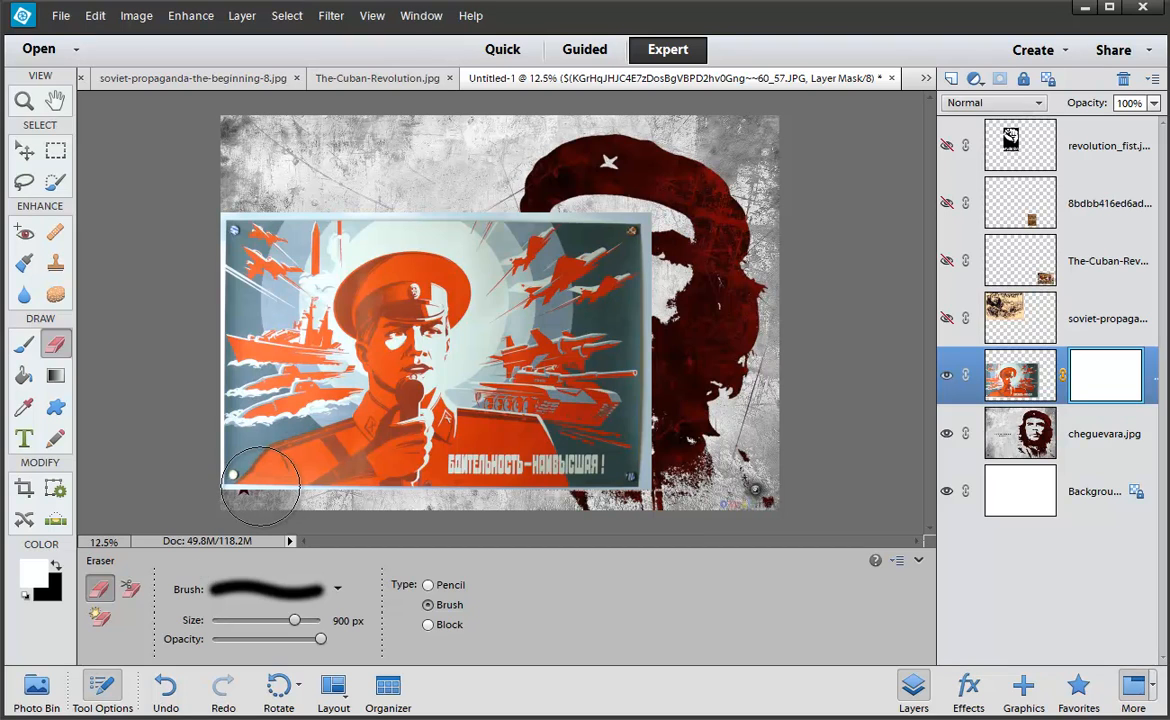
Try masking out the lower half of the soldier poster with the 900 px eraser, and undo it.
{"action": "mouse_move", "coordinate": [282, 418]}
{"action": "left_mouse_down"}
{"action": "mouse_move", "coordinate": [360, 330]}
{"action": "mouse_move", "coordinate": [429, 434]}
{"action": "mouse_move", "coordinate": [482, 320]}
{"action": "mouse_move", "coordinate": [532, 342]}
{"action": "mouse_move", "coordinate": [552, 378]}
{"action": "mouse_move", "coordinate": [489, 463]}
{"action": "mouse_move", "coordinate": [496, 477]}
{"action": "mouse_move", "coordinate": [479, 433]}
{"action": "left_mouse_up"}
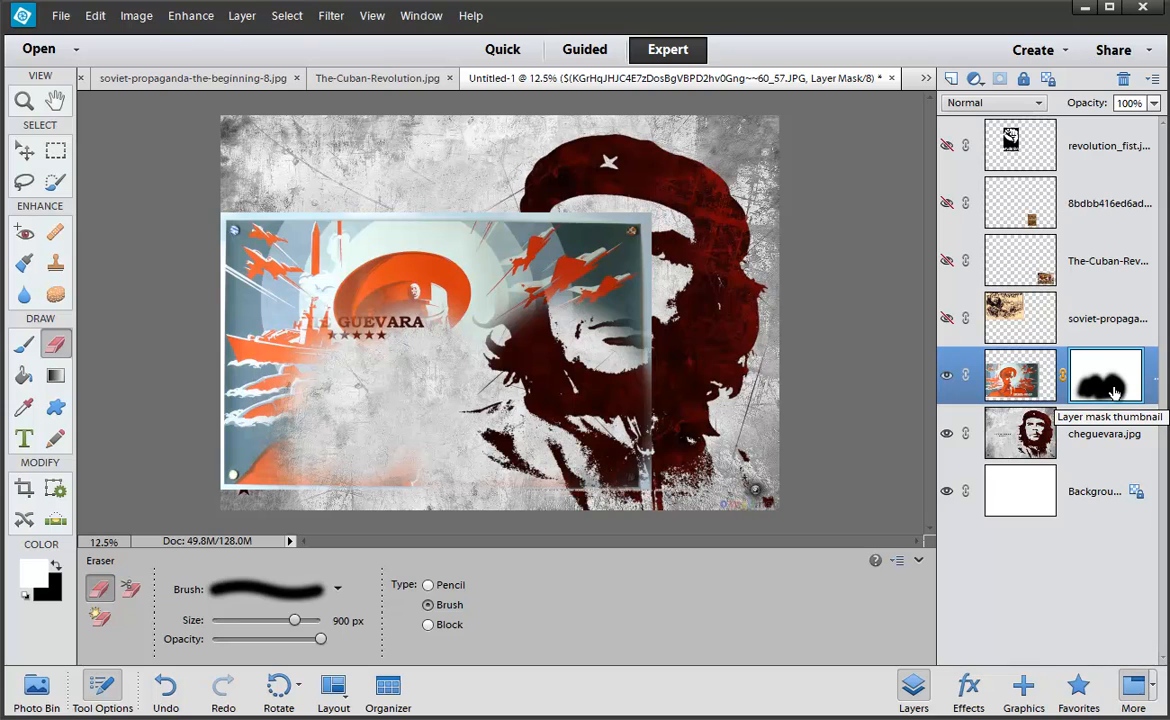
{"action": "key", "text": "ctrl+z"}
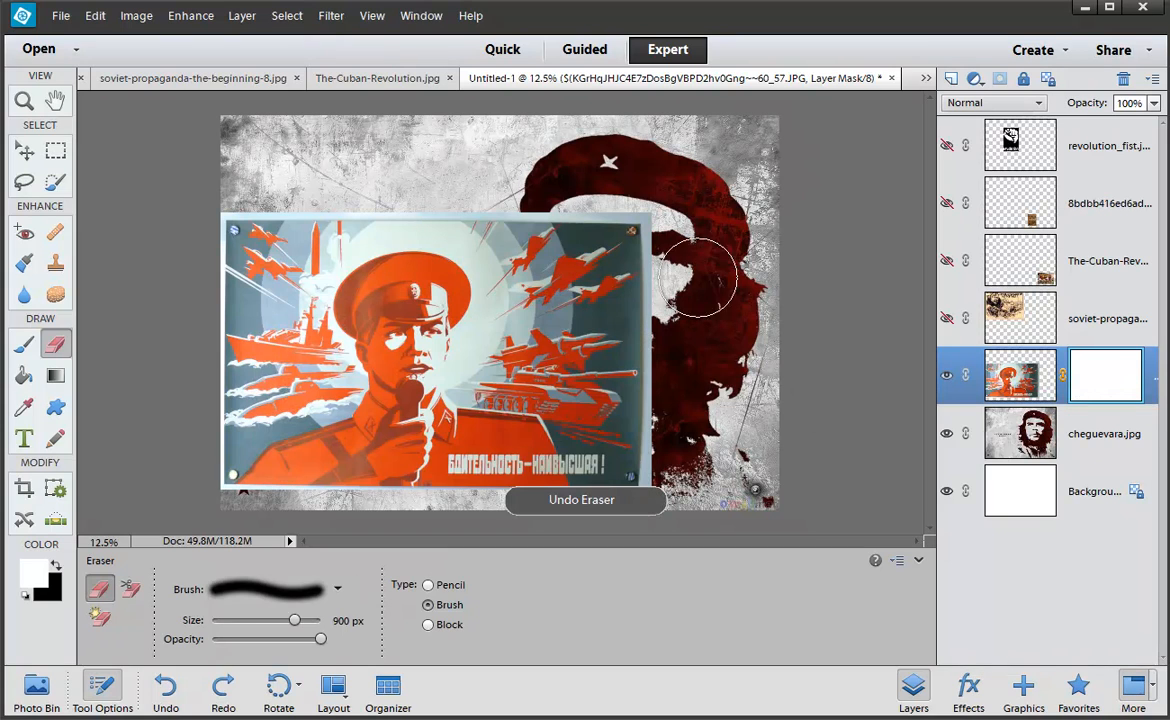
Mask out the right-hand part of the soldier poster covering Che Guevara's face with the 900 px eraser.
{"action": "mouse_move", "coordinate": [613, 243]}
{"action": "left_mouse_down"}
{"action": "mouse_move", "coordinate": [665, 304]}
{"action": "mouse_move", "coordinate": [633, 230]}
{"action": "mouse_move", "coordinate": [548, 212]}
{"action": "mouse_move", "coordinate": [577, 264]}
{"action": "mouse_move", "coordinate": [577, 296]}
{"action": "mouse_move", "coordinate": [641, 335]}
{"action": "mouse_move", "coordinate": [656, 372]}
{"action": "mouse_move", "coordinate": [614, 344]}
{"action": "mouse_move", "coordinate": [648, 410]}
{"action": "left_mouse_up"}
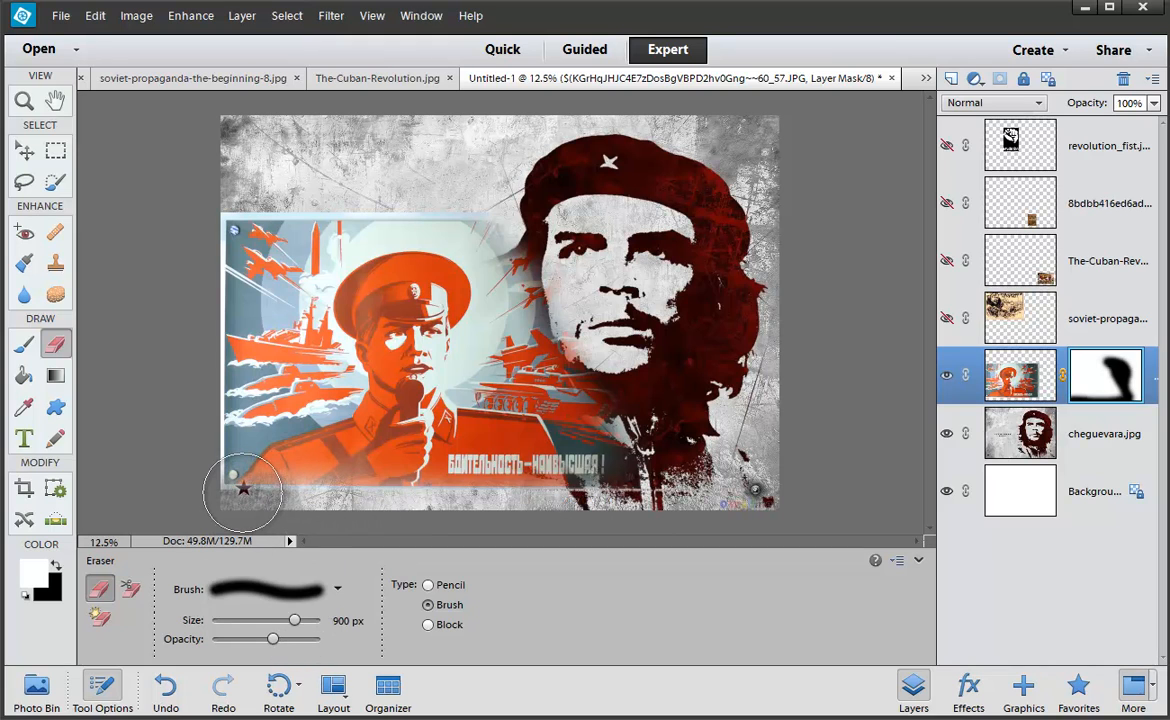
Reduce the eraser to 600 px and fade the poster's lower edge, the area beside Che Guevara and the soldier's face on the mask.
{"action": "key", "text": "bracketleft"}
{"action": "key", "text": "bracketleft"}
{"action": "key", "text": "bracketleft"}
{"action": "mouse_move", "coordinate": [240, 485]}
{"action": "left_mouse_down"}
{"action": "mouse_move", "coordinate": [657, 484]}
{"action": "mouse_move", "coordinate": [405, 453]}
{"action": "mouse_move", "coordinate": [580, 440]}
{"action": "mouse_move", "coordinate": [511, 478]}
{"action": "mouse_move", "coordinate": [487, 424]}
{"action": "mouse_move", "coordinate": [500, 415]}
{"action": "mouse_move", "coordinate": [444, 518]}
{"action": "mouse_move", "coordinate": [550, 325]}
{"action": "mouse_move", "coordinate": [530, 300]}
{"action": "mouse_move", "coordinate": [626, 352]}
{"action": "mouse_move", "coordinate": [535, 295]}
{"action": "mouse_move", "coordinate": [555, 320]}
{"action": "mouse_move", "coordinate": [595, 285]}
{"action": "left_mouse_up"}
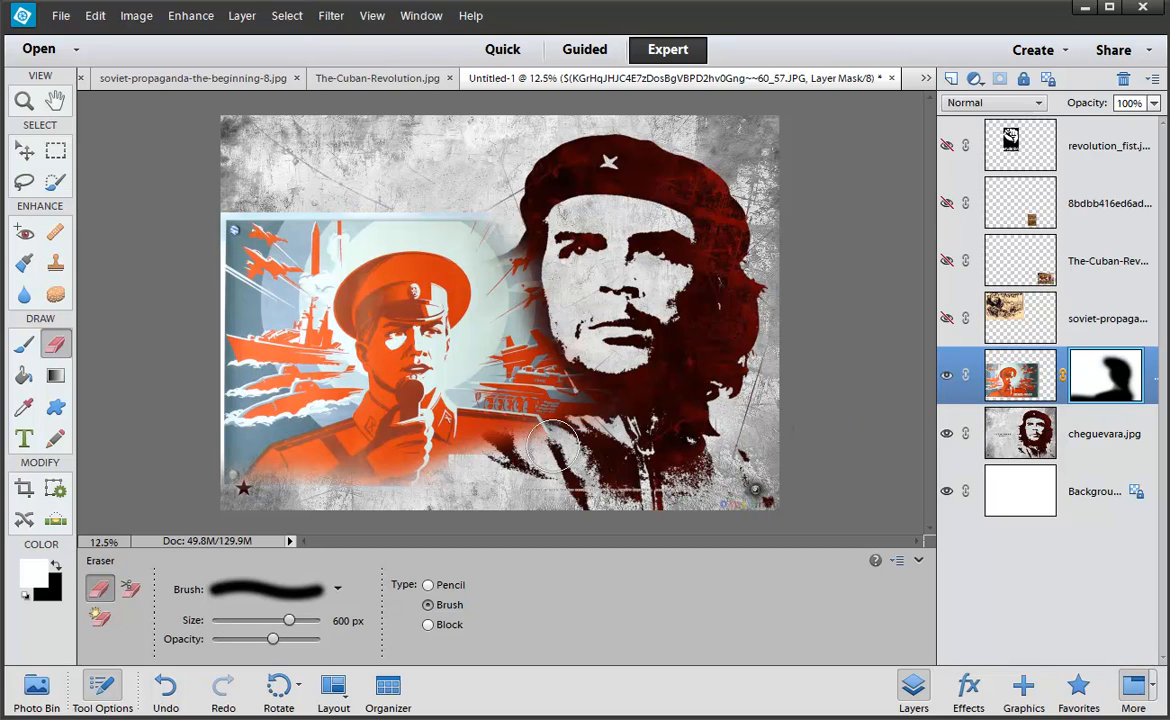
{"action": "mouse_move", "coordinate": [506, 408]}
{"action": "left_mouse_down"}
{"action": "mouse_move", "coordinate": [365, 320]}
{"action": "mouse_move", "coordinate": [360, 300]}
{"action": "mouse_move", "coordinate": [394, 390]}
{"action": "left_mouse_up"}
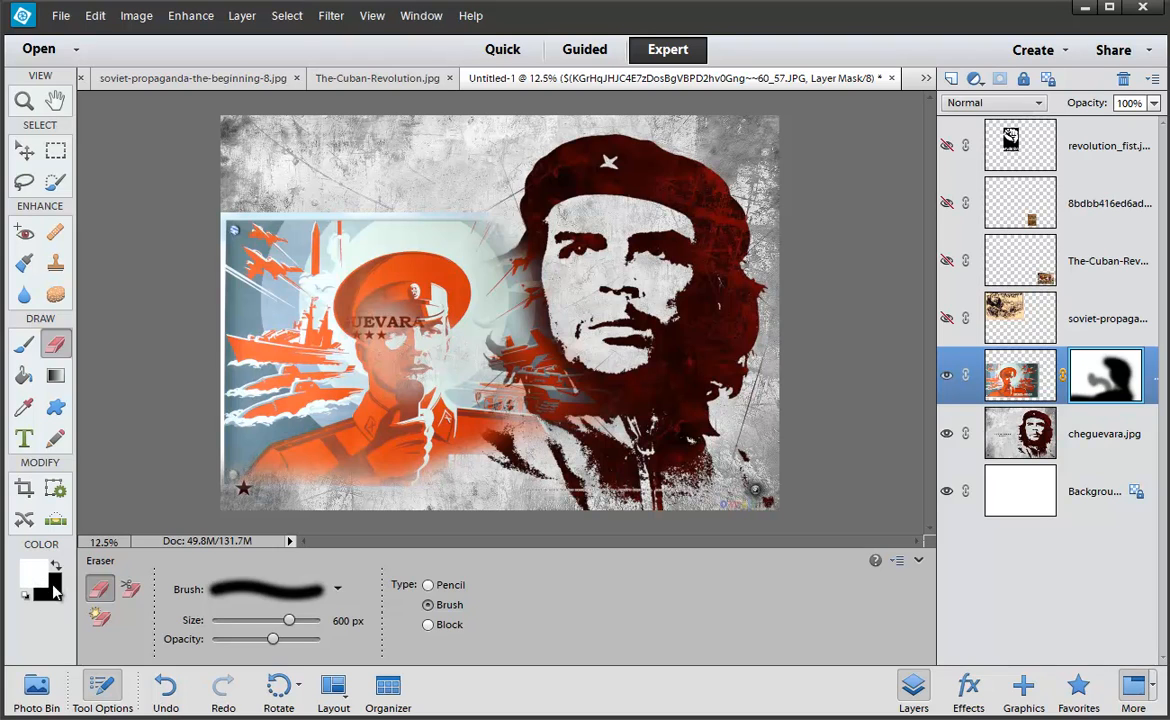
Restore the soldier's face on the mask and fade the poster's upper, left and lower edges with the 600 px eraser.
{"action": "key", "text": "x"}
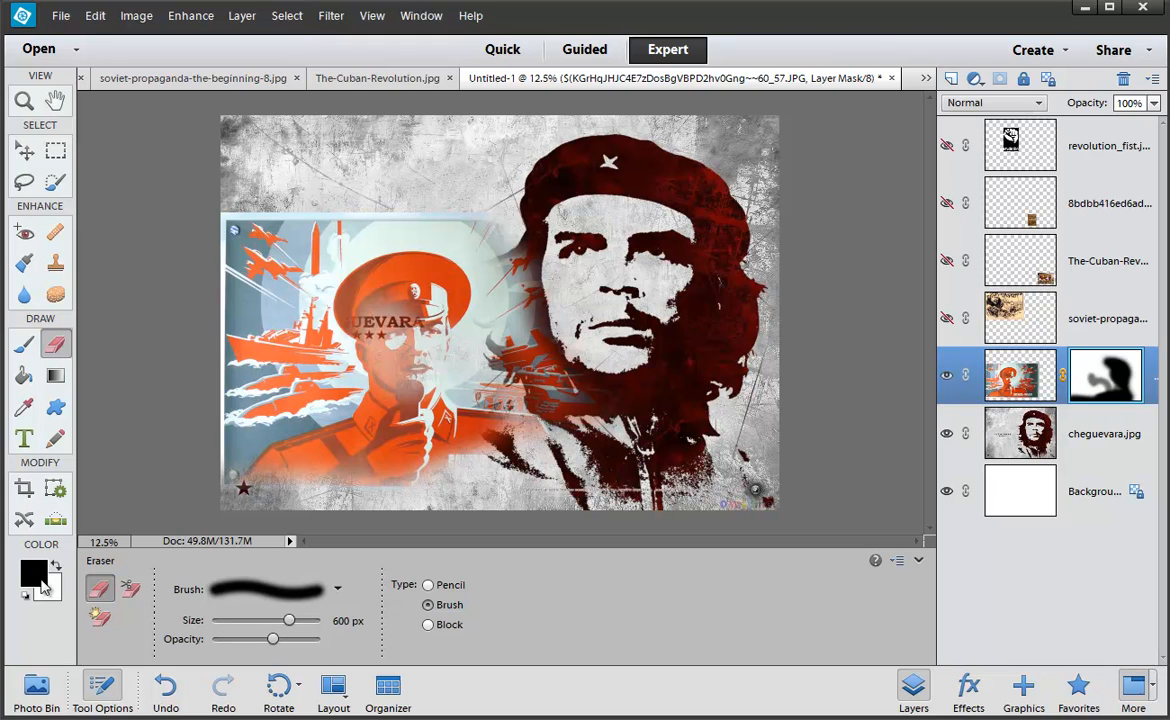
{"action": "mouse_move", "coordinate": [390, 356]}
{"action": "left_mouse_down"}
{"action": "mouse_move", "coordinate": [449, 348]}
{"action": "mouse_move", "coordinate": [395, 347]}
{"action": "mouse_move", "coordinate": [452, 320]}
{"action": "mouse_move", "coordinate": [371, 310]}
{"action": "mouse_move", "coordinate": [417, 337]}
{"action": "mouse_move", "coordinate": [351, 342]}
{"action": "mouse_move", "coordinate": [402, 296]}
{"action": "mouse_move", "coordinate": [388, 354]}
{"action": "mouse_move", "coordinate": [355, 341]}
{"action": "mouse_move", "coordinate": [384, 341]}
{"action": "mouse_move", "coordinate": [347, 336]}
{"action": "mouse_move", "coordinate": [391, 280]}
{"action": "mouse_move", "coordinate": [358, 318]}
{"action": "mouse_move", "coordinate": [446, 347]}
{"action": "mouse_move", "coordinate": [377, 400]}
{"action": "mouse_move", "coordinate": [437, 375]}
{"action": "mouse_move", "coordinate": [401, 393]}
{"action": "mouse_move", "coordinate": [400, 380]}
{"action": "mouse_move", "coordinate": [428, 375]}
{"action": "mouse_move", "coordinate": [425, 412]}
{"action": "mouse_move", "coordinate": [406, 415]}
{"action": "mouse_move", "coordinate": [458, 428]}
{"action": "mouse_move", "coordinate": [388, 443]}
{"action": "mouse_move", "coordinate": [465, 440]}
{"action": "mouse_move", "coordinate": [345, 458]}
{"action": "mouse_move", "coordinate": [432, 467]}
{"action": "mouse_move", "coordinate": [423, 464]}
{"action": "mouse_move", "coordinate": [436, 506]}
{"action": "mouse_move", "coordinate": [469, 508]}
{"action": "mouse_move", "coordinate": [330, 508]}
{"action": "mouse_move", "coordinate": [500, 479]}
{"action": "mouse_move", "coordinate": [547, 398]}
{"action": "mouse_move", "coordinate": [560, 322]}
{"action": "mouse_move", "coordinate": [580, 431]}
{"action": "left_mouse_up"}
{"action": "key", "text": "x"}
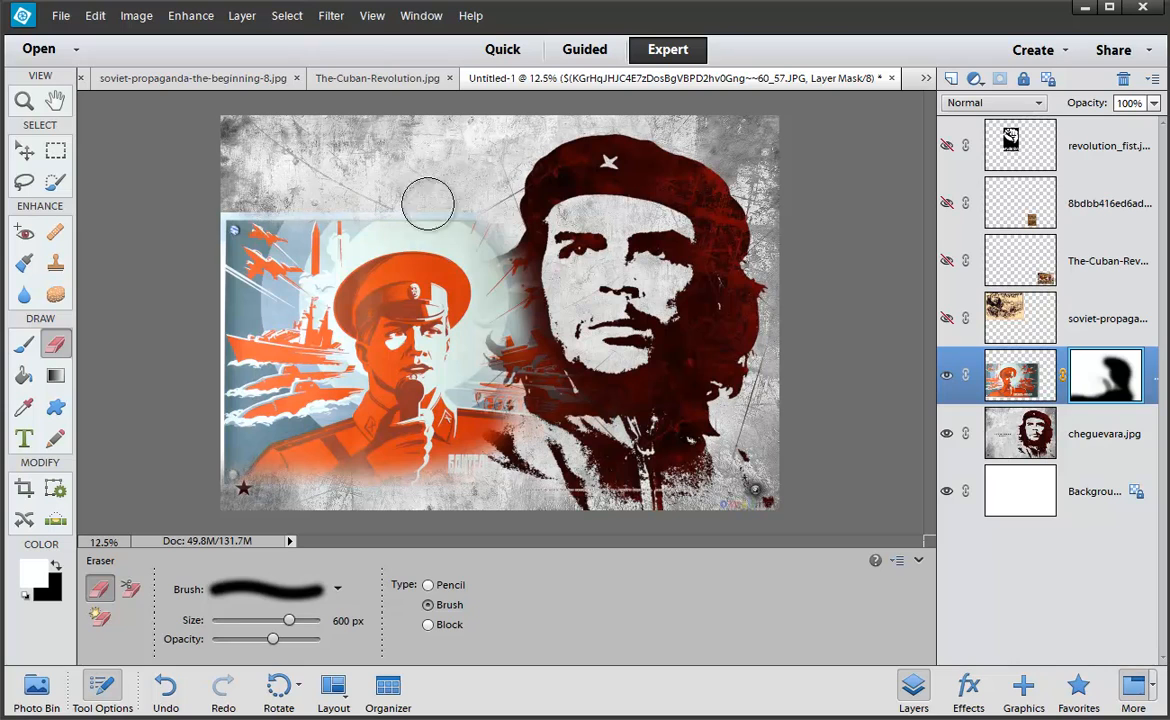
{"action": "mouse_move", "coordinate": [379, 196]}
{"action": "left_mouse_down"}
{"action": "mouse_move", "coordinate": [292, 193]}
{"action": "mouse_move", "coordinate": [487, 198]}
{"action": "mouse_move", "coordinate": [226, 189]}
{"action": "mouse_move", "coordinate": [506, 214]}
{"action": "mouse_move", "coordinate": [402, 193]}
{"action": "mouse_move", "coordinate": [458, 204]}
{"action": "mouse_move", "coordinate": [493, 234]}
{"action": "mouse_move", "coordinate": [514, 282]}
{"action": "mouse_move", "coordinate": [529, 389]}
{"action": "mouse_move", "coordinate": [524, 268]}
{"action": "mouse_move", "coordinate": [494, 208]}
{"action": "mouse_move", "coordinate": [528, 336]}
{"action": "mouse_move", "coordinate": [512, 464]}
{"action": "mouse_move", "coordinate": [443, 492]}
{"action": "mouse_move", "coordinate": [411, 490]}
{"action": "mouse_move", "coordinate": [505, 469]}
{"action": "mouse_move", "coordinate": [338, 502]}
{"action": "left_mouse_up"}
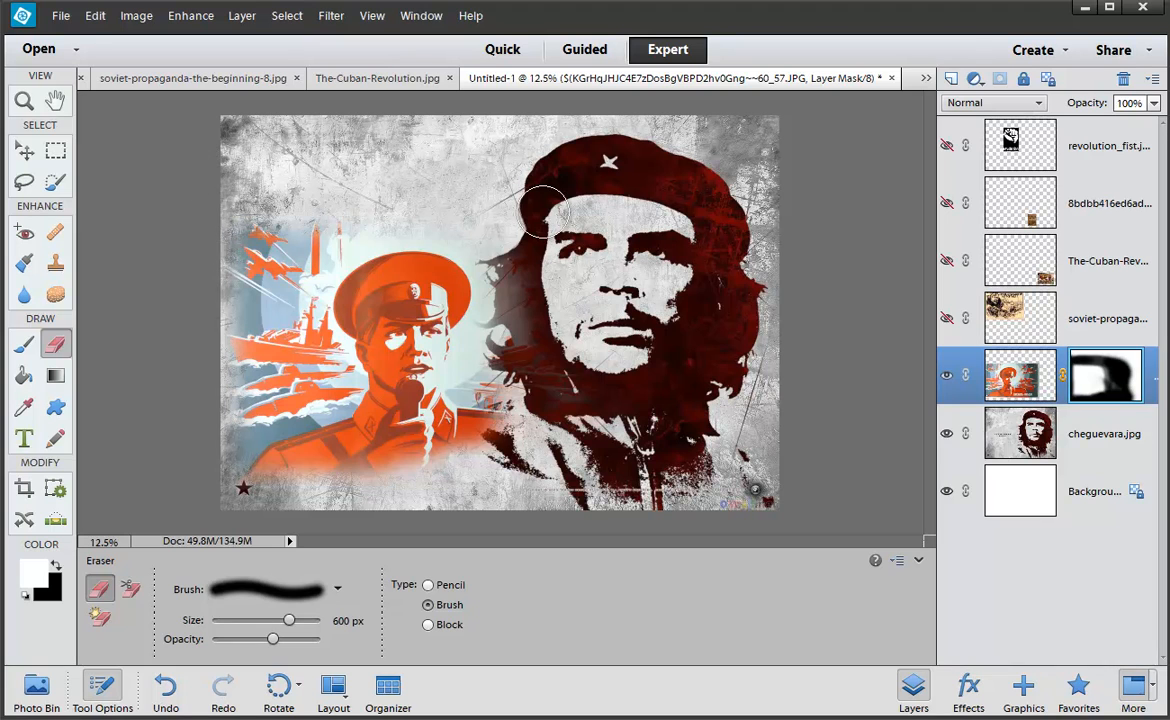
Show the soviet-propaganda poster layer, add a layer mask and fade its lower and right edges with the 600 px eraser.
{"action": "left_click", "coordinate": [946, 318]}
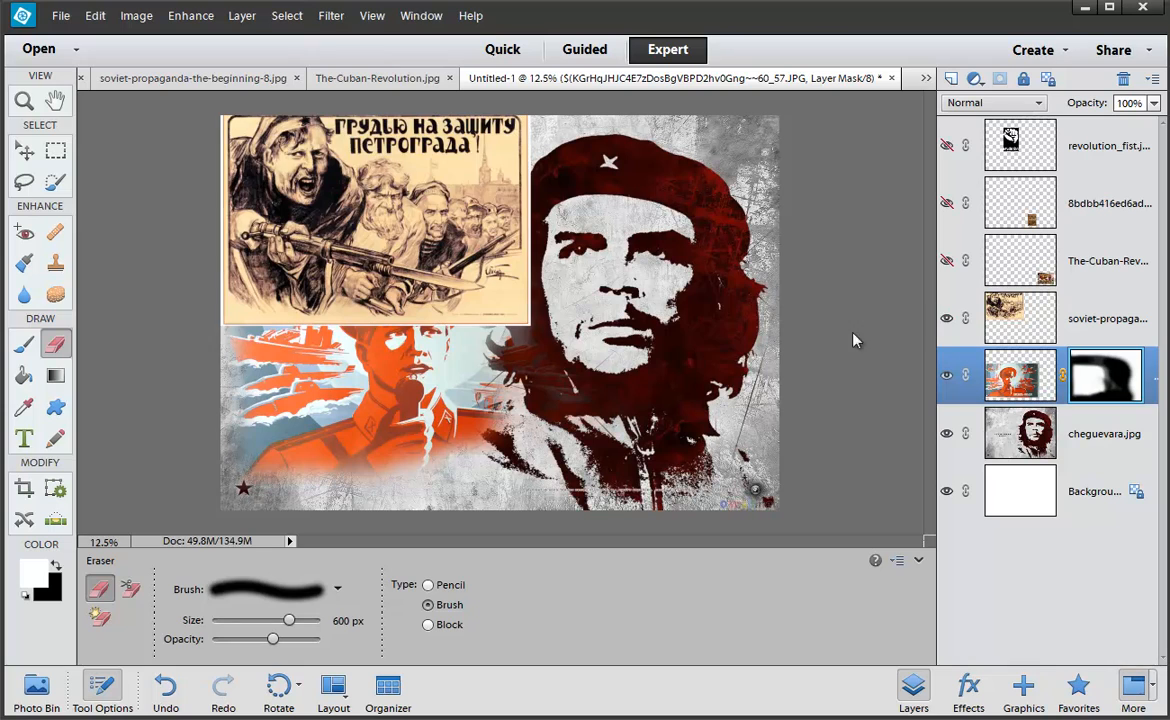
{"action": "left_click", "coordinate": [1120, 320]}
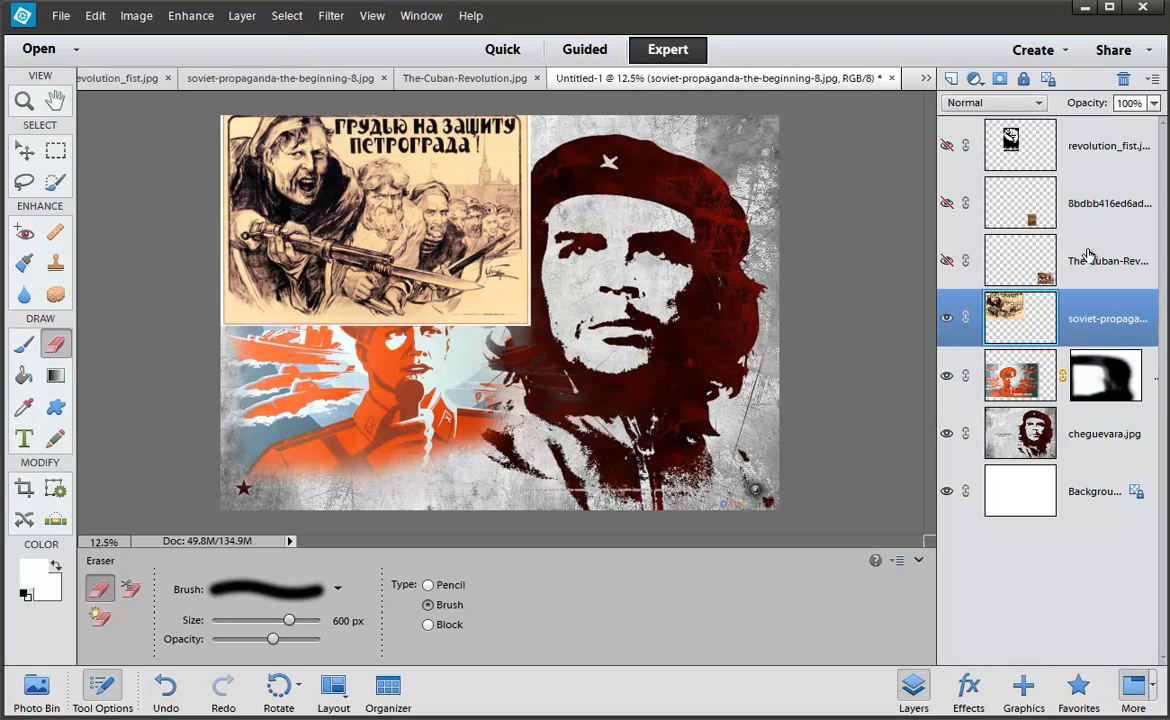
{"action": "left_click", "coordinate": [1000, 79]}
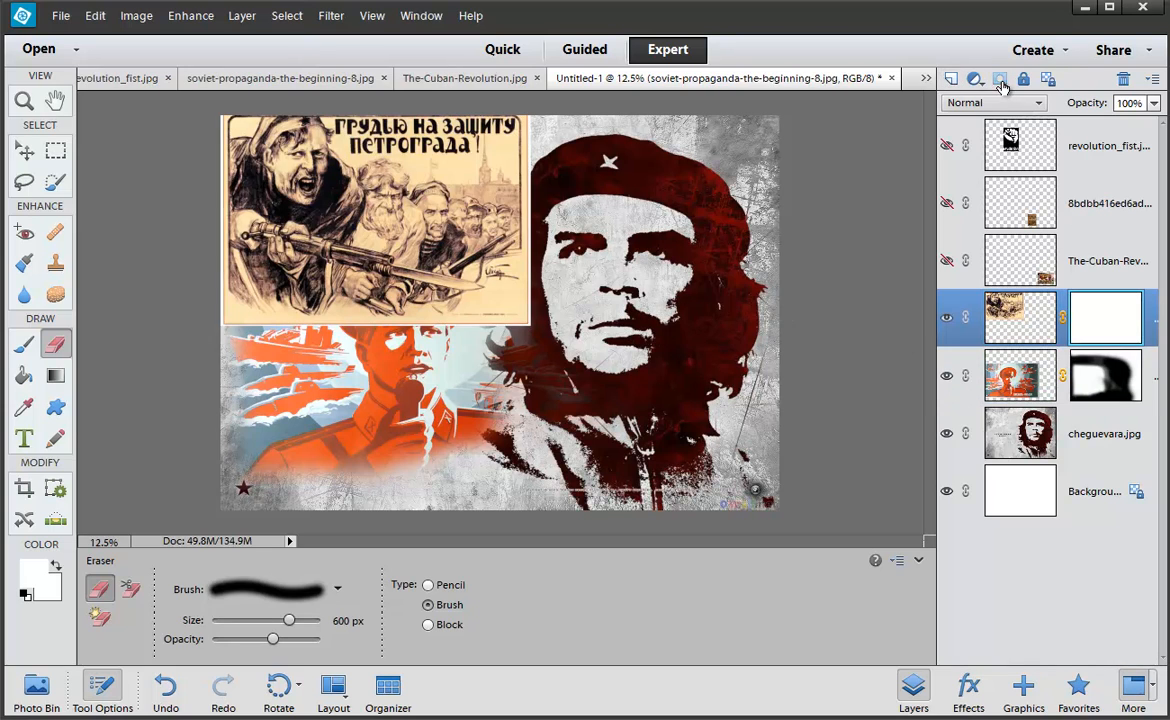
{"action": "mouse_move", "coordinate": [496, 351]}
{"action": "left_mouse_down"}
{"action": "mouse_move", "coordinate": [455, 308]}
{"action": "mouse_move", "coordinate": [490, 272]}
{"action": "mouse_move", "coordinate": [455, 300]}
{"action": "mouse_move", "coordinate": [533, 288]}
{"action": "mouse_move", "coordinate": [485, 275]}
{"action": "mouse_move", "coordinate": [460, 300]}
{"action": "left_mouse_up"}
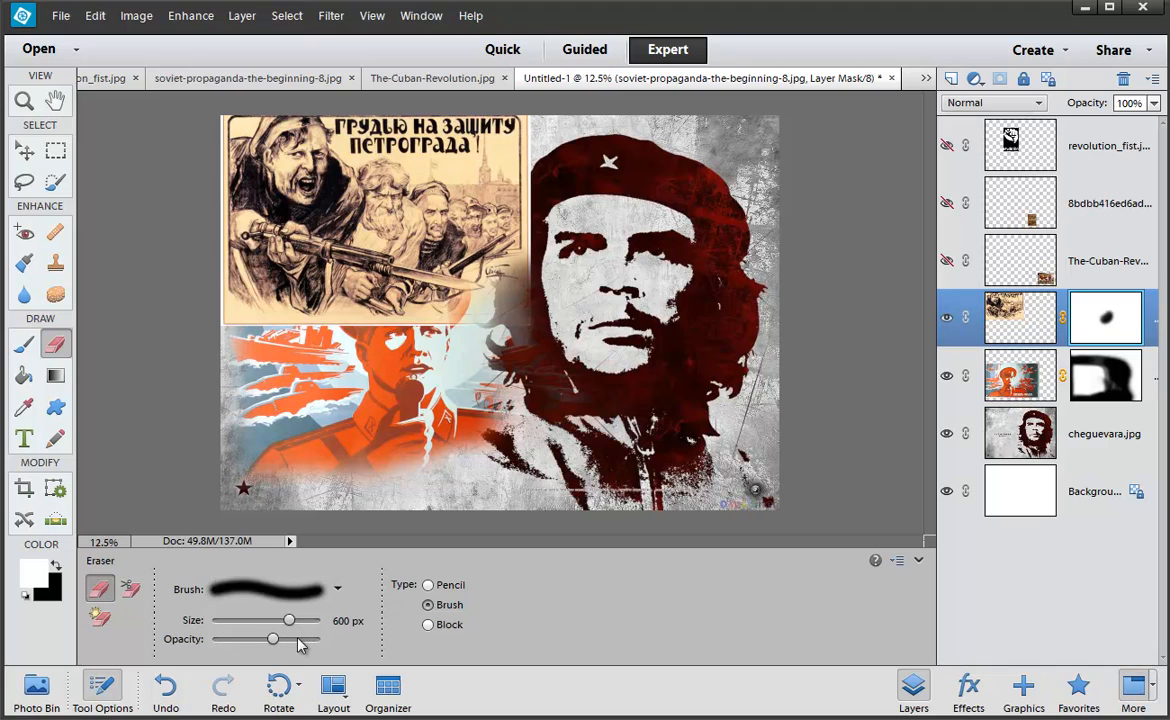
{"action": "mouse_move", "coordinate": [479, 307]}
{"action": "left_mouse_down"}
{"action": "mouse_move", "coordinate": [470, 295]}
{"action": "mouse_move", "coordinate": [400, 300]}
{"action": "mouse_move", "coordinate": [378, 318]}
{"action": "mouse_move", "coordinate": [420, 285]}
{"action": "mouse_move", "coordinate": [385, 270]}
{"action": "mouse_move", "coordinate": [380, 312]}
{"action": "mouse_move", "coordinate": [330, 285]}
{"action": "mouse_move", "coordinate": [265, 290]}
{"action": "mouse_move", "coordinate": [235, 310]}
{"action": "mouse_move", "coordinate": [357, 340]}
{"action": "mouse_move", "coordinate": [203, 302]}
{"action": "mouse_move", "coordinate": [347, 318]}
{"action": "mouse_move", "coordinate": [495, 268]}
{"action": "mouse_move", "coordinate": [494, 155]}
{"action": "mouse_move", "coordinate": [495, 265]}
{"action": "mouse_move", "coordinate": [521, 298]}
{"action": "mouse_move", "coordinate": [458, 248]}
{"action": "mouse_move", "coordinate": [537, 251]}
{"action": "left_mouse_up"}
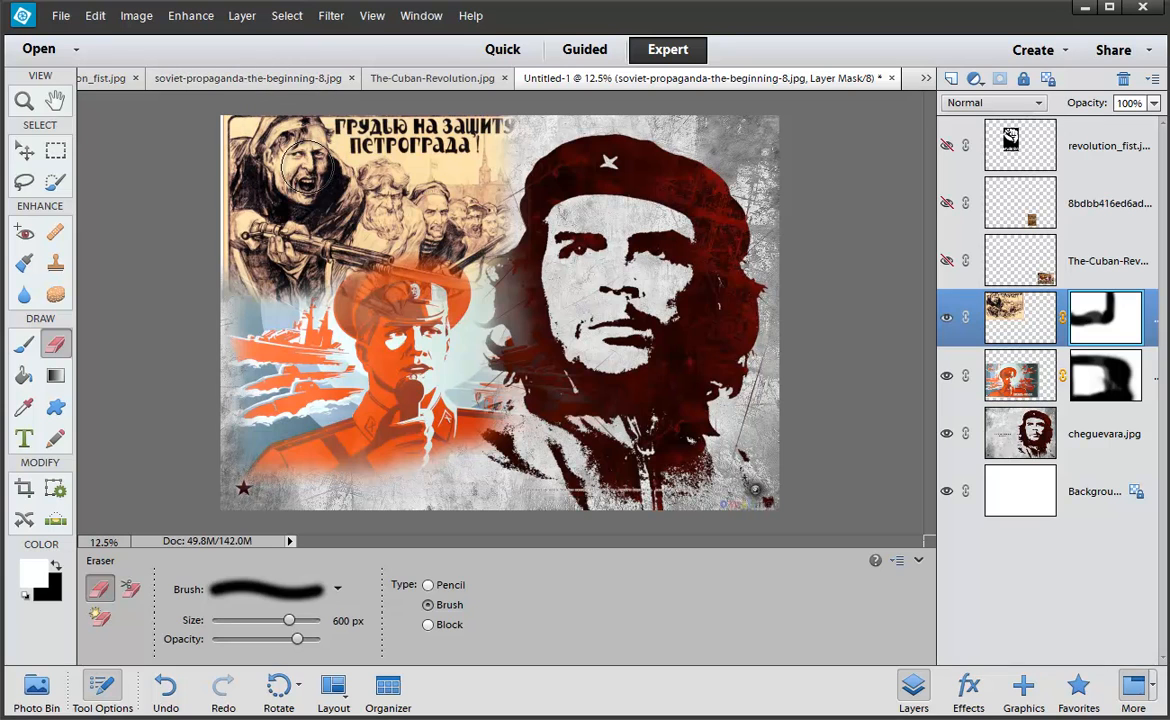
Nudge the masked soviet-propaganda poster up and left against the canvas corner.
{"action": "key", "text": "v"}
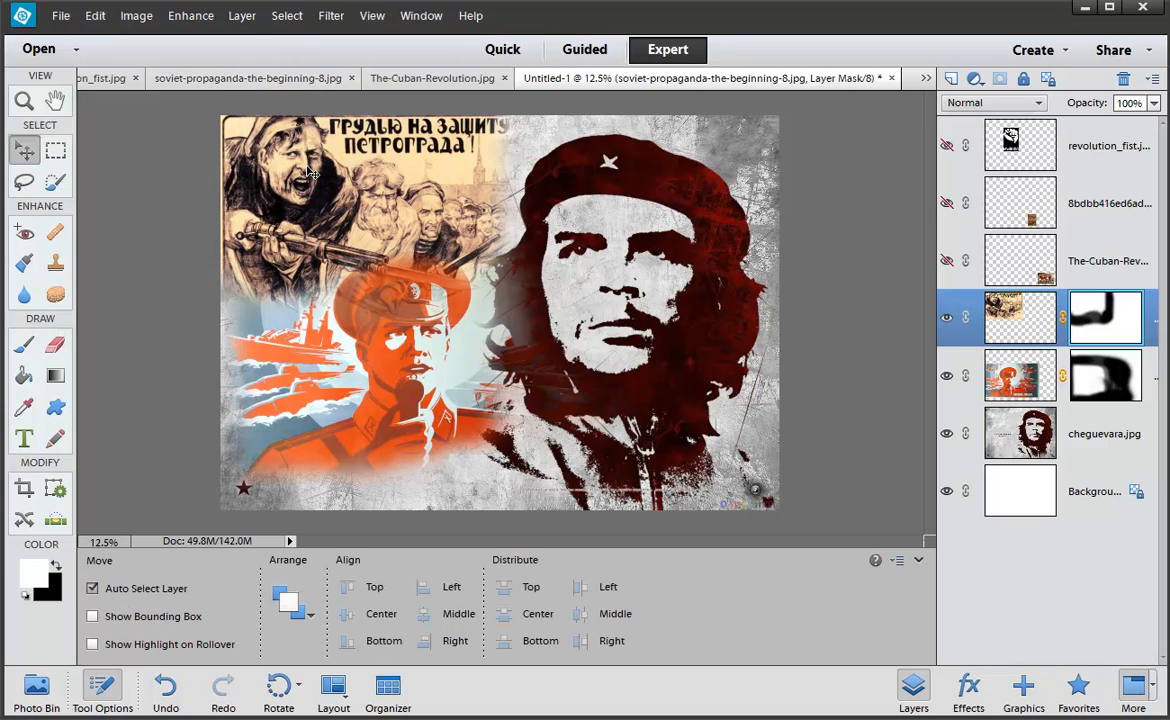
{"action": "key", "text": "Left"}
{"action": "key", "text": "Left"}
{"action": "key", "text": "Left"}
{"action": "key", "text": "Left"}
{"action": "key", "text": "Left"}
{"action": "key", "text": "Left"}
{"action": "key", "text": "Up"}
{"action": "key", "text": "Up"}
{"action": "key", "text": "Up"}
{"action": "key", "text": "Up"}
{"action": "key", "text": "Up"}
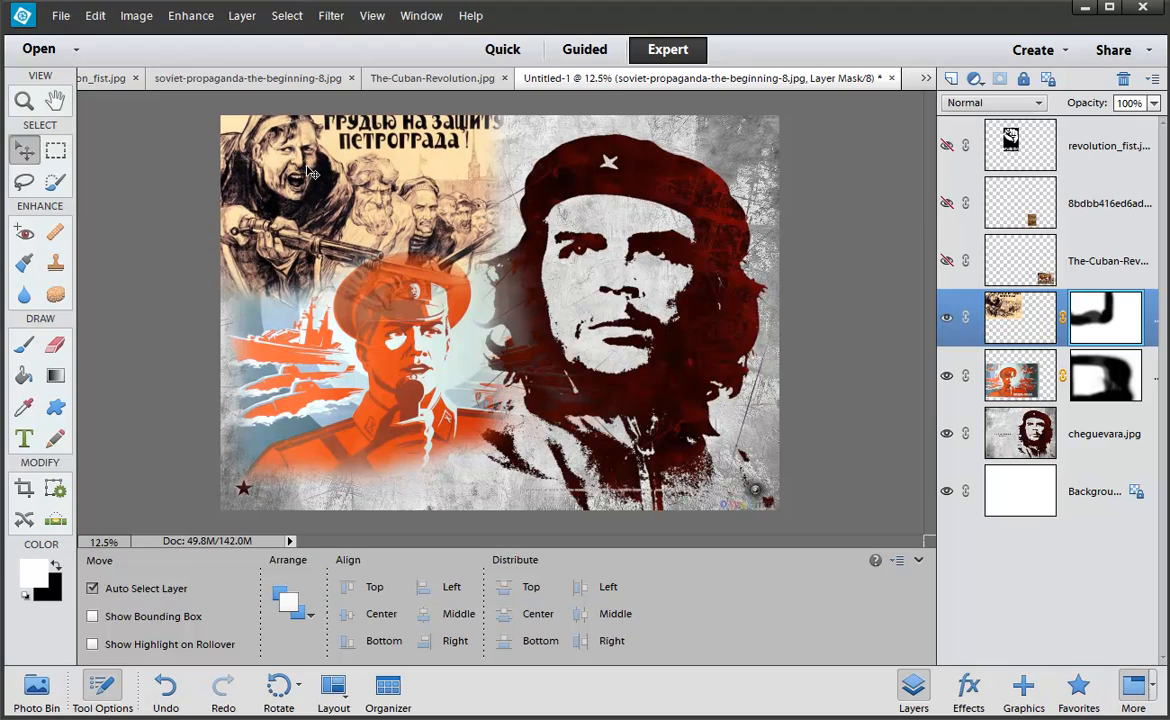
{"action": "key", "text": "Up"}
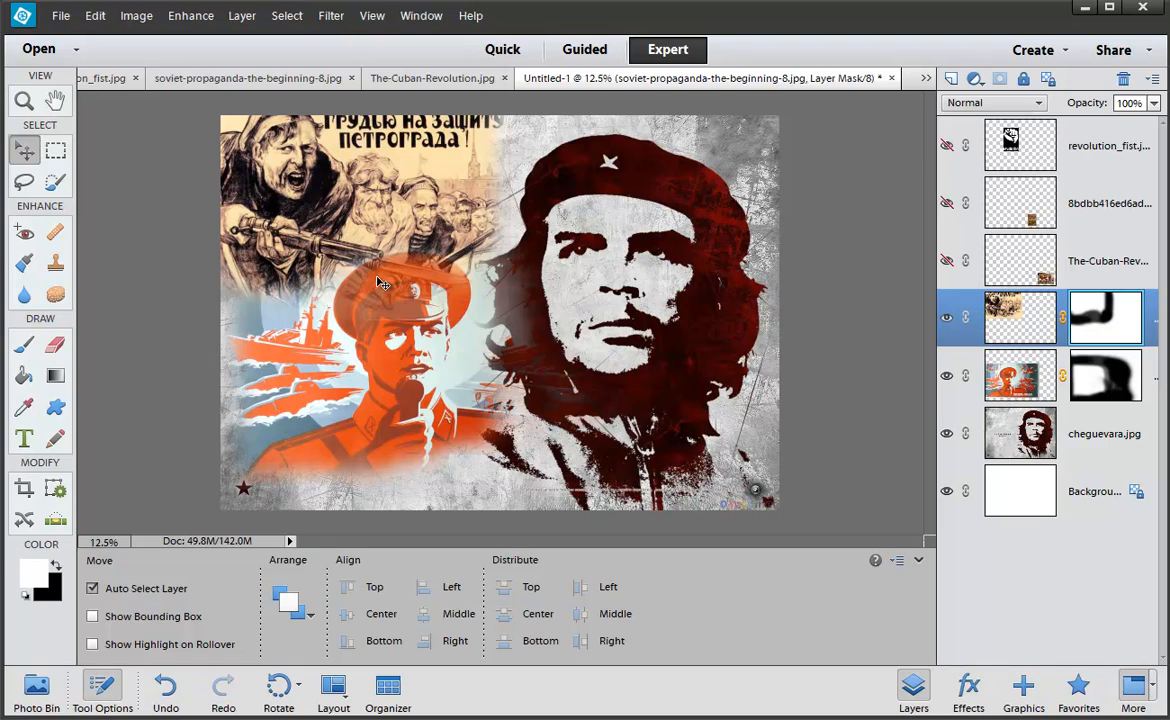
Reduce the brush to 200 px and paint the rifle and its bayonet back in white on the poster's mask.
{"action": "key", "text": "b"}
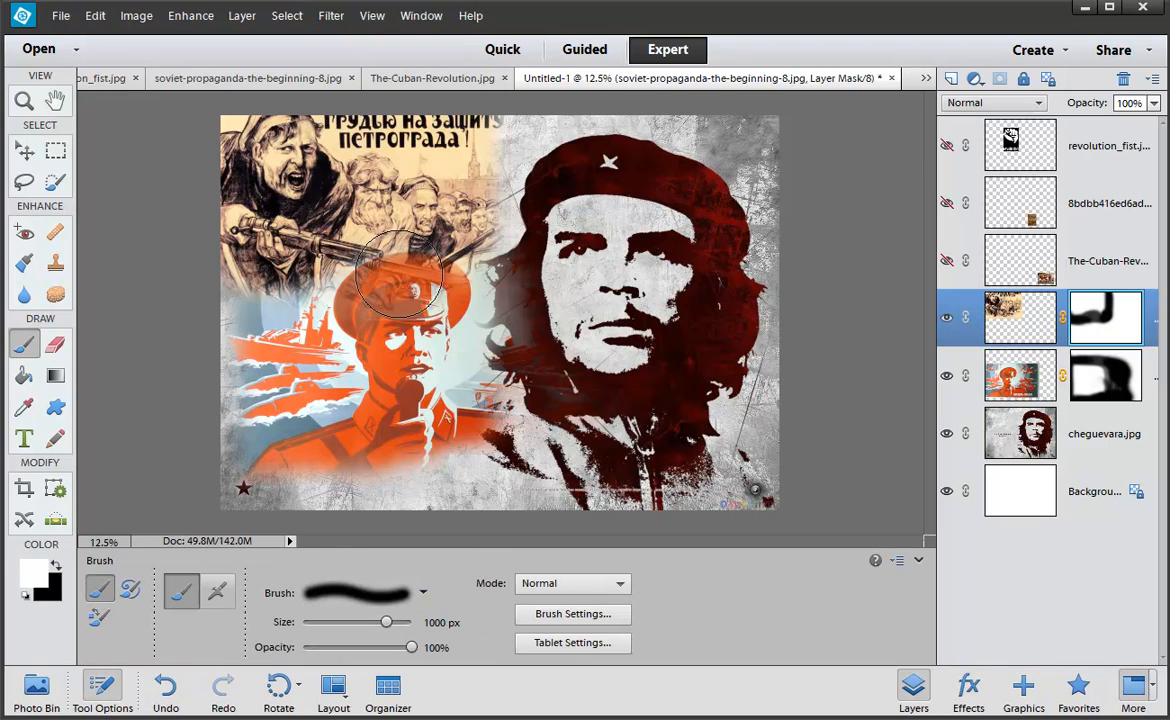
{"action": "key", "text": "bracketleft"}
{"action": "key", "text": "bracketleft"}
{"action": "key", "text": "bracketleft"}
{"action": "key", "text": "bracketleft"}
{"action": "key", "text": "bracketleft"}
{"action": "key", "text": "bracketleft"}
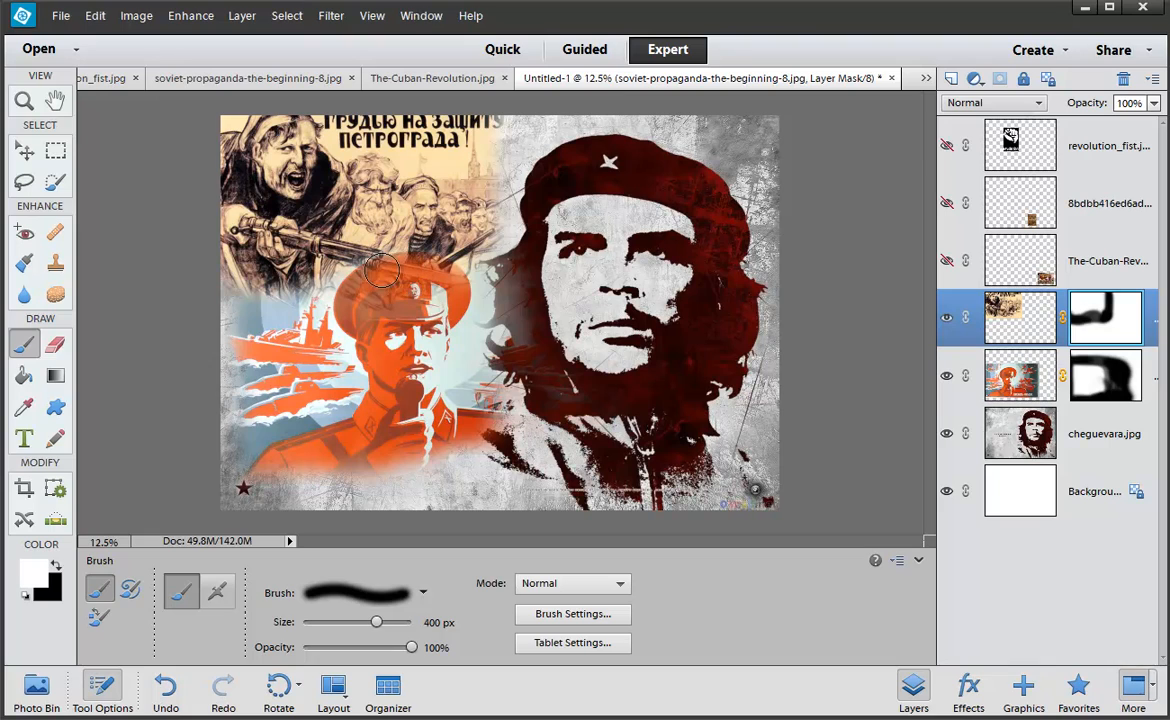
{"action": "key", "text": "x"}
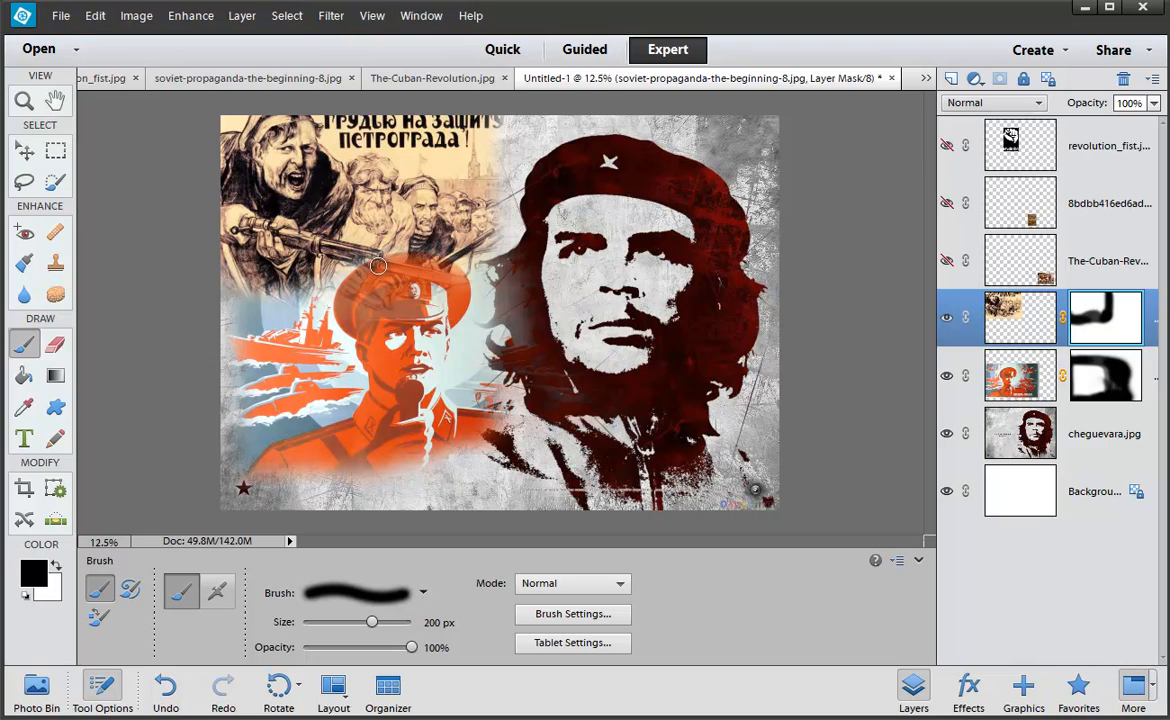
{"action": "key", "text": "x"}
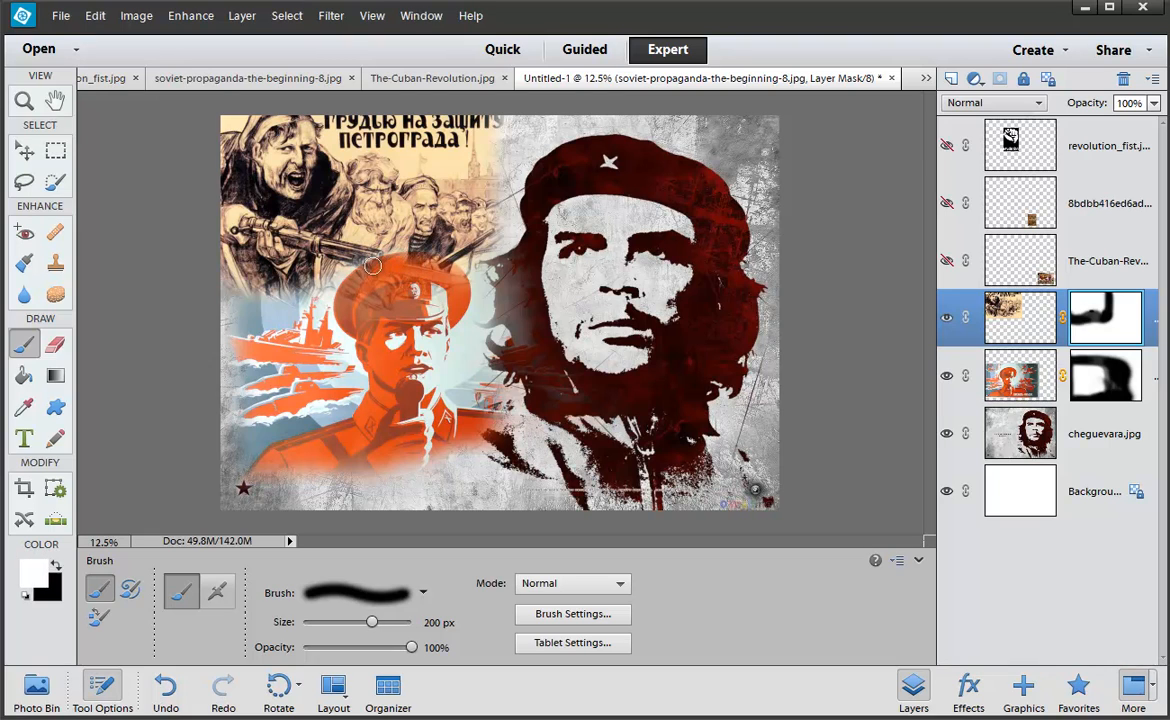
{"action": "mouse_move", "coordinate": [340, 243]}
{"action": "left_mouse_down"}
{"action": "mouse_move", "coordinate": [466, 285]}
{"action": "mouse_move", "coordinate": [388, 256]}
{"action": "mouse_move", "coordinate": [345, 270]}
{"action": "left_mouse_up"}
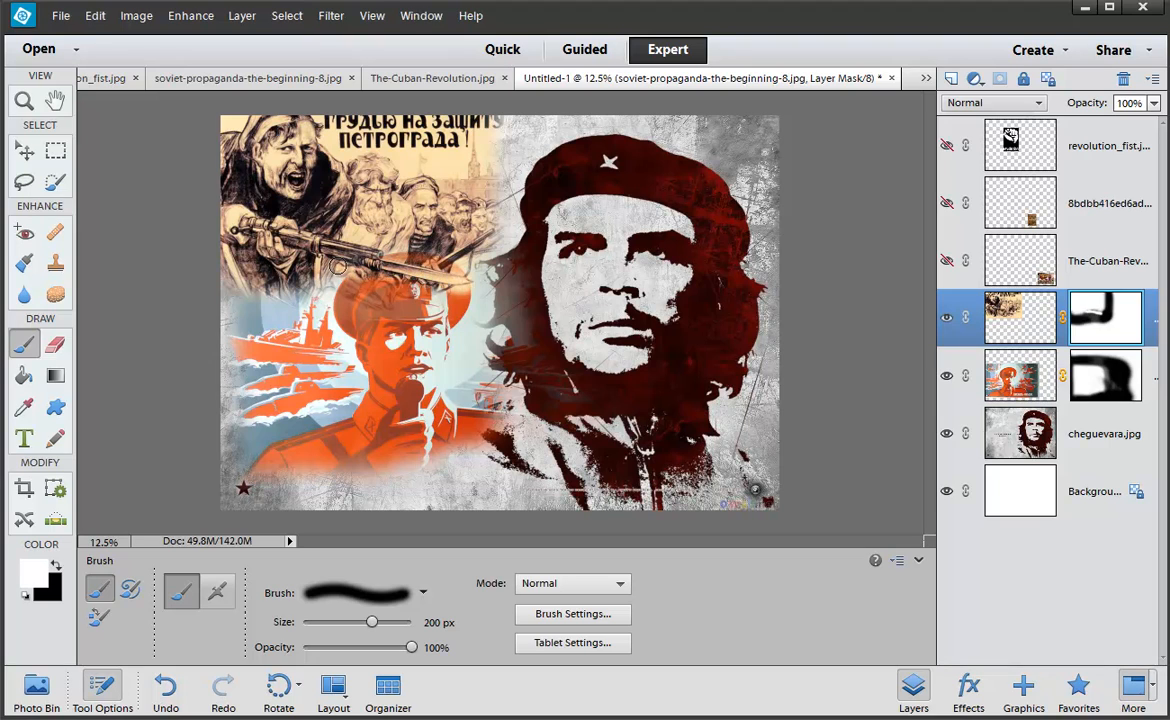
Mask out the poster background around the bayonet with the black 200 px brush, undoing the last stroke over the blade.
{"action": "key", "text": "x"}
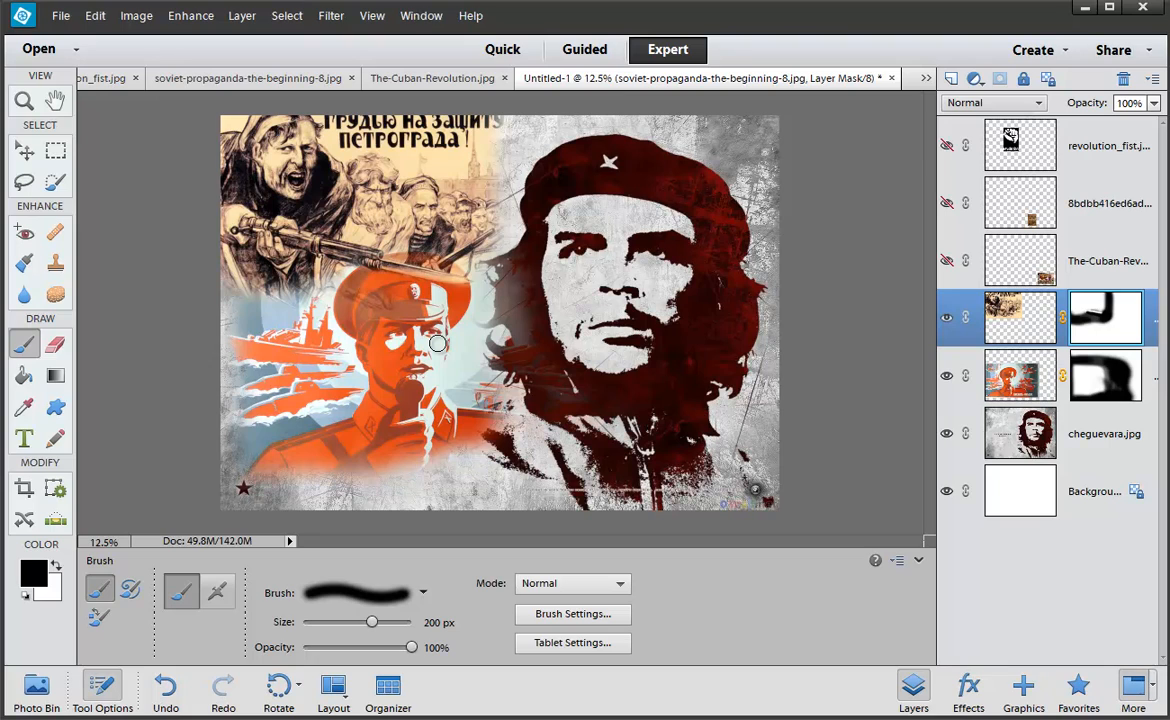
{"action": "left_click_drag", "start_coordinate": [468, 266], "coordinate": [432, 264]}
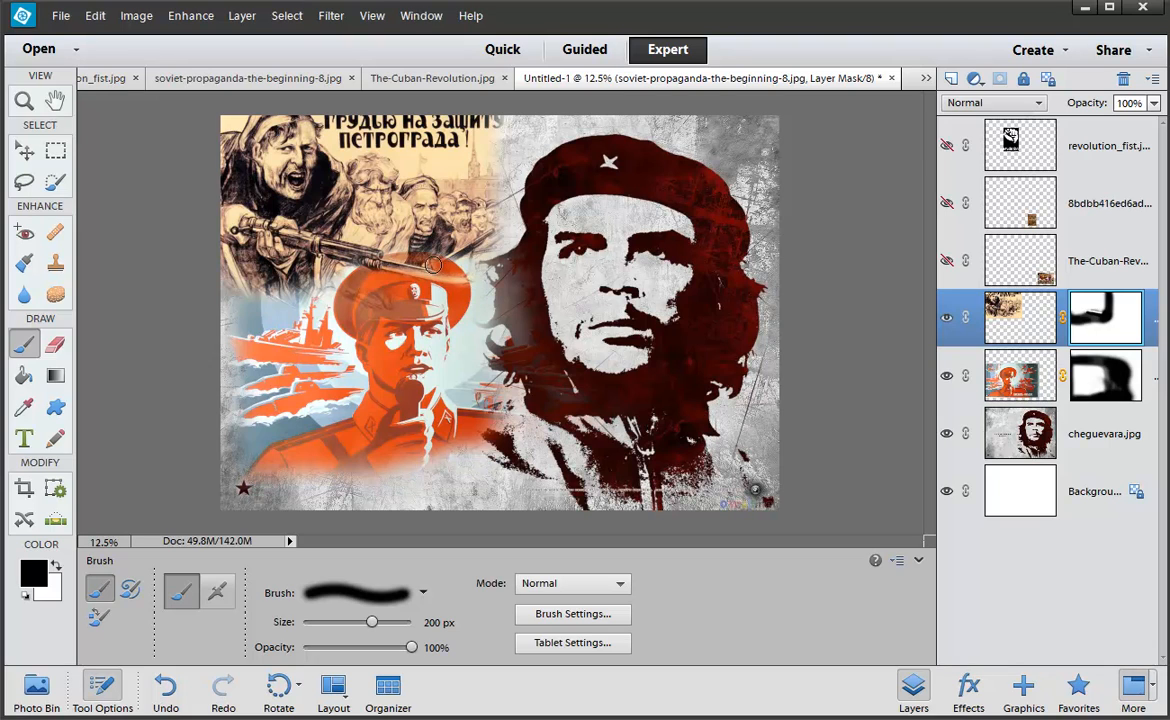
{"action": "key", "text": "ctrl+z"}
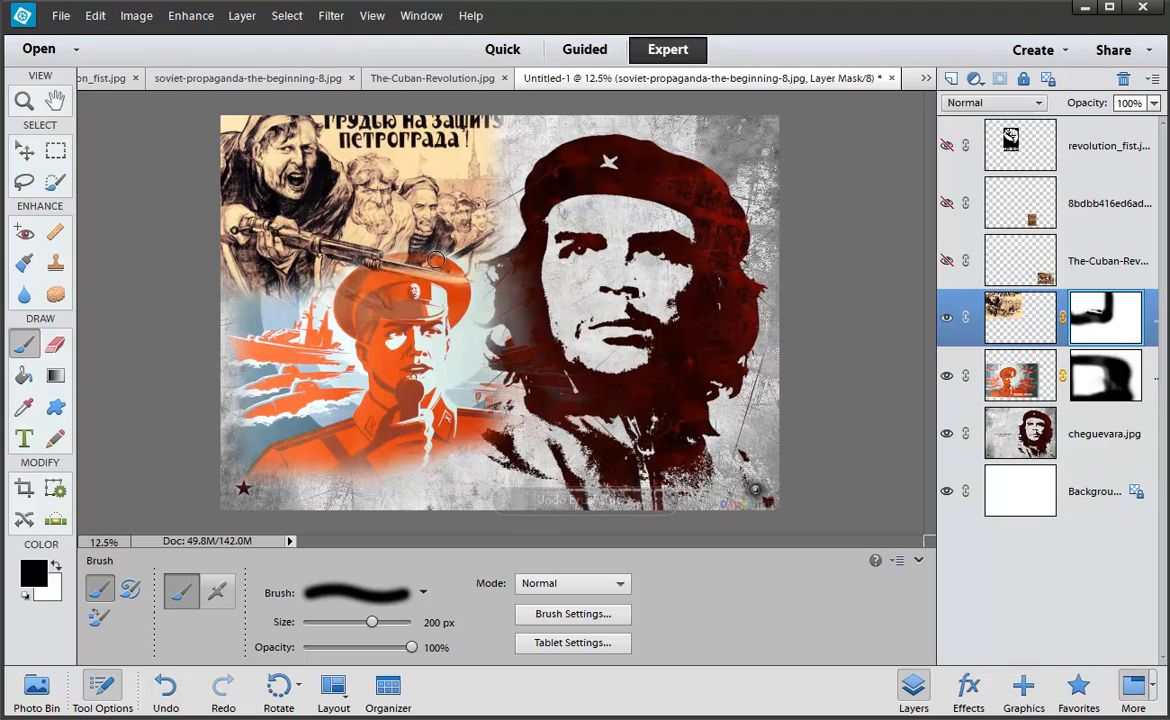
{"action": "key", "text": "x"}
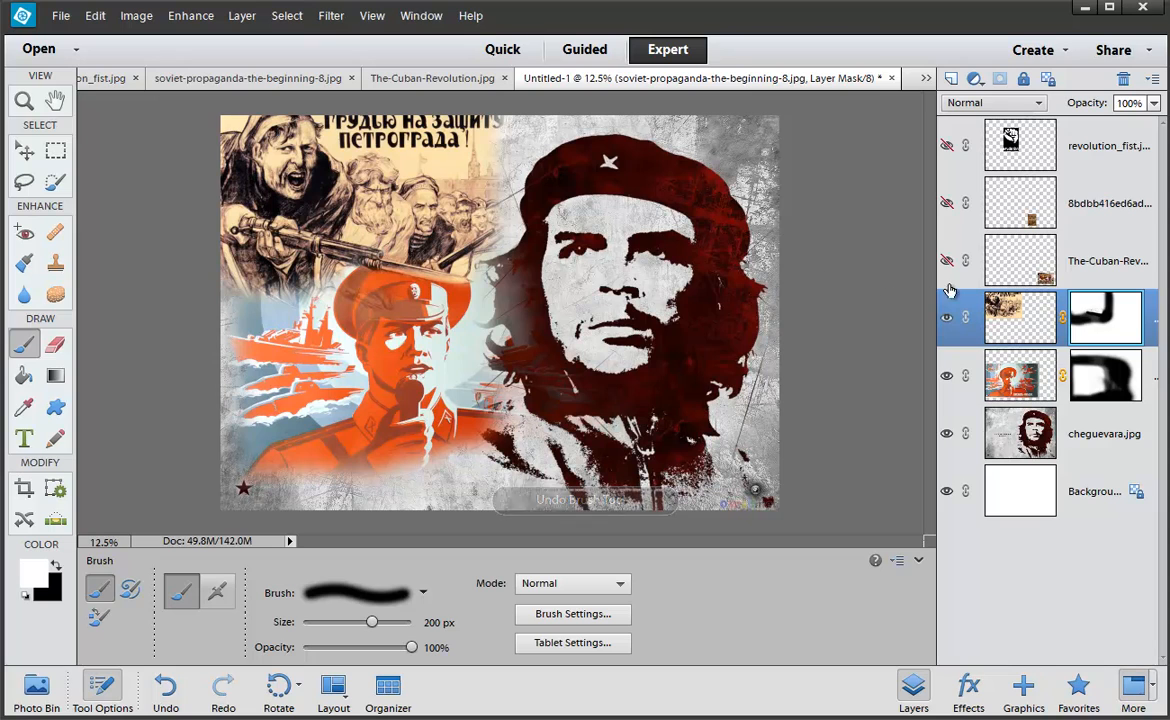
Show the revolution_fist layer and move it to the lower-right corner of the collage.
{"action": "left_click", "coordinate": [1012, 143]}
{"action": "left_click", "coordinate": [945, 148]}
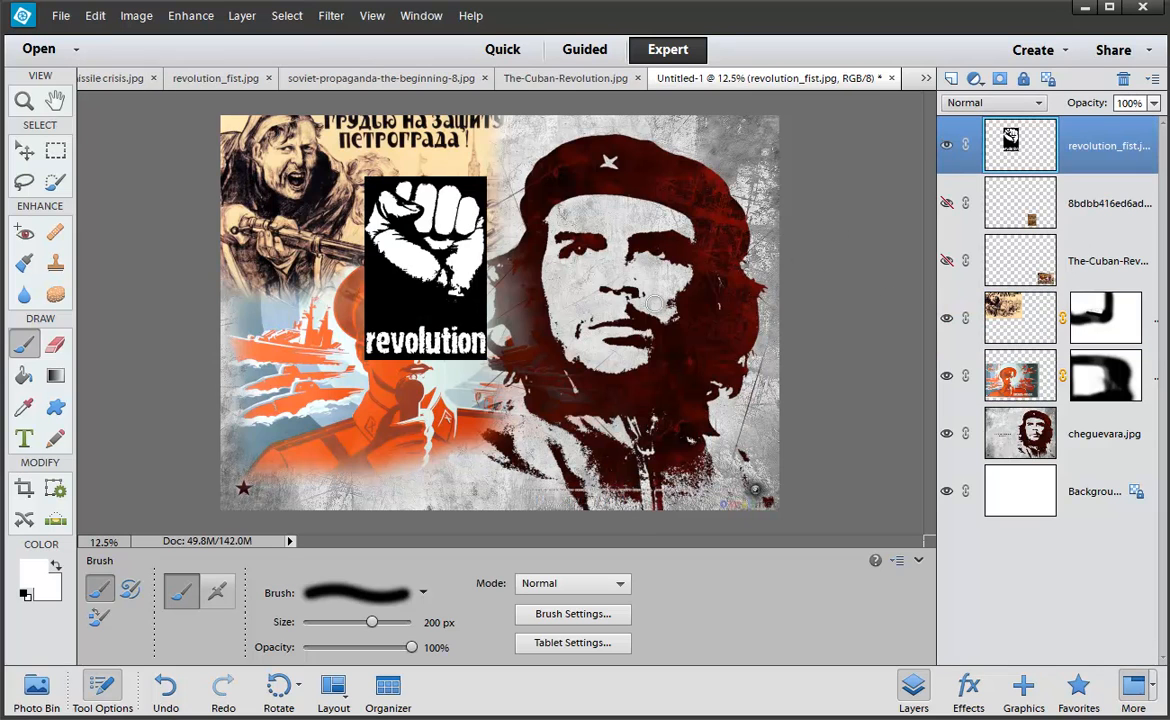
{"action": "key", "text": "v"}
{"action": "mouse_move", "coordinate": [440, 302]}
{"action": "left_mouse_down"}
{"action": "mouse_move", "coordinate": [296, 449]}
{"action": "mouse_move", "coordinate": [453, 397]}
{"action": "mouse_move", "coordinate": [464, 444]}
{"action": "mouse_move", "coordinate": [354, 465]}
{"action": "mouse_move", "coordinate": [305, 499]}
{"action": "mouse_move", "coordinate": [653, 506]}
{"action": "mouse_move", "coordinate": [708, 481]}
{"action": "left_mouse_up"}
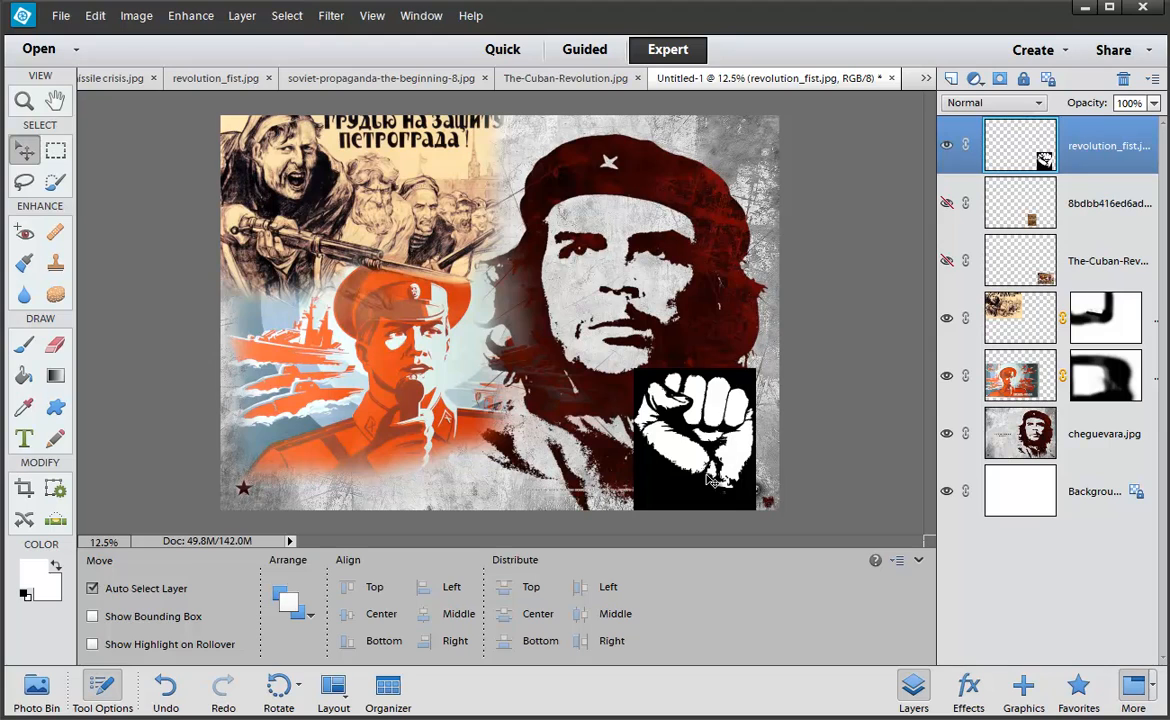
Add a layer mask to the fist and paint out the black background along its edges with the 200 px brush.
{"action": "left_click", "coordinate": [999, 78]}
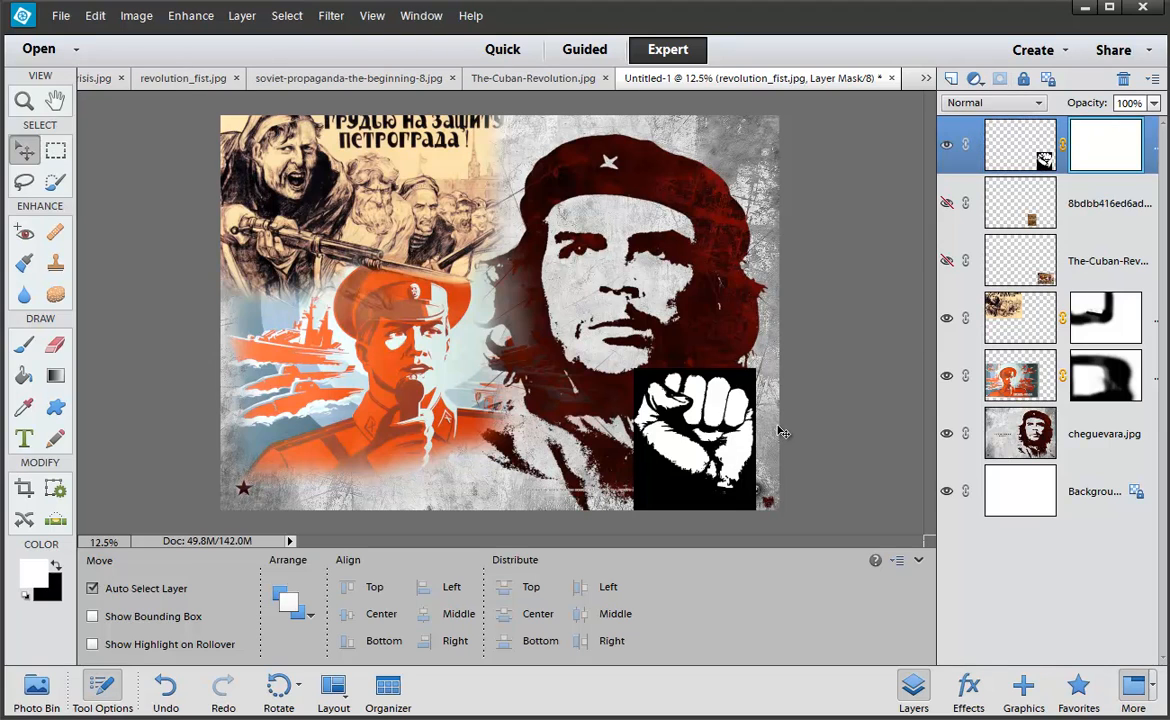
{"action": "key", "text": "b"}
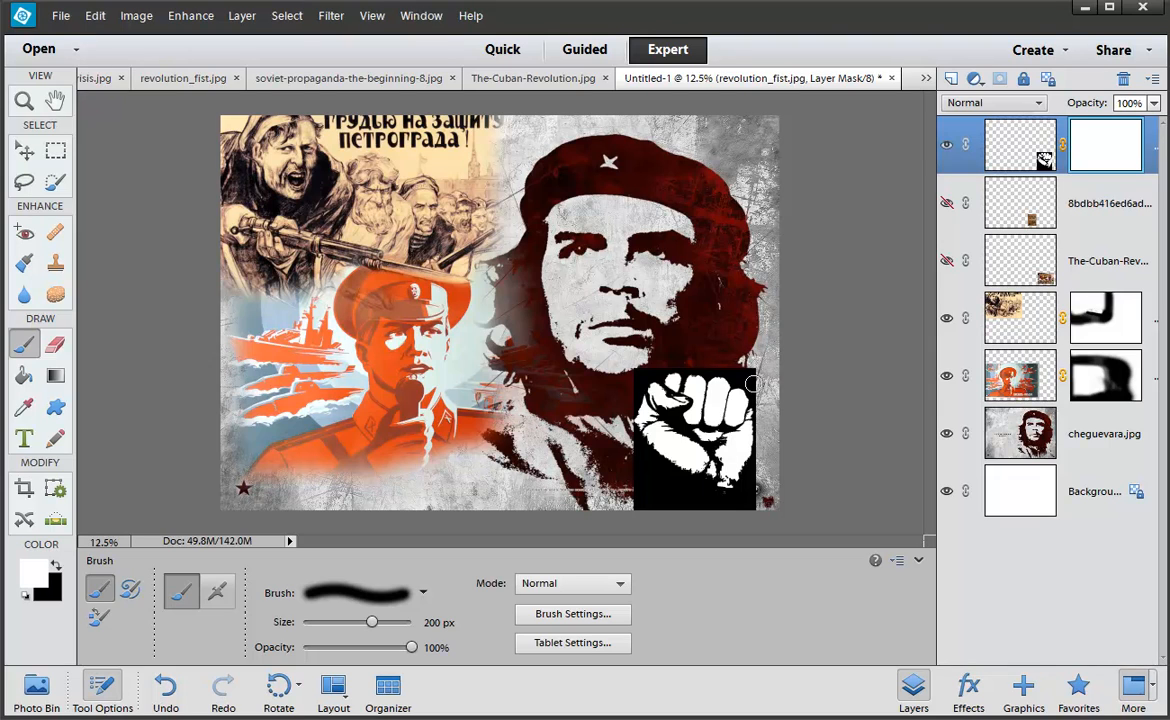
{"action": "key", "text": "x"}
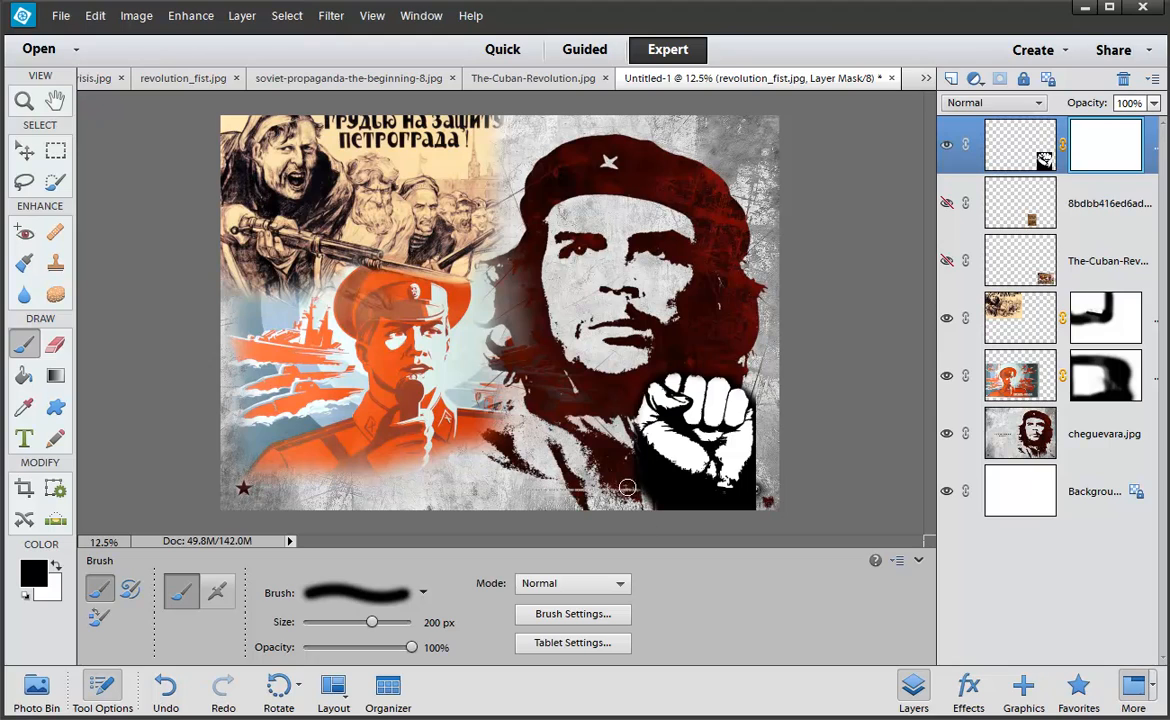
{"action": "left_click_drag", "start_coordinate": [634, 481], "coordinate": [690, 521]}
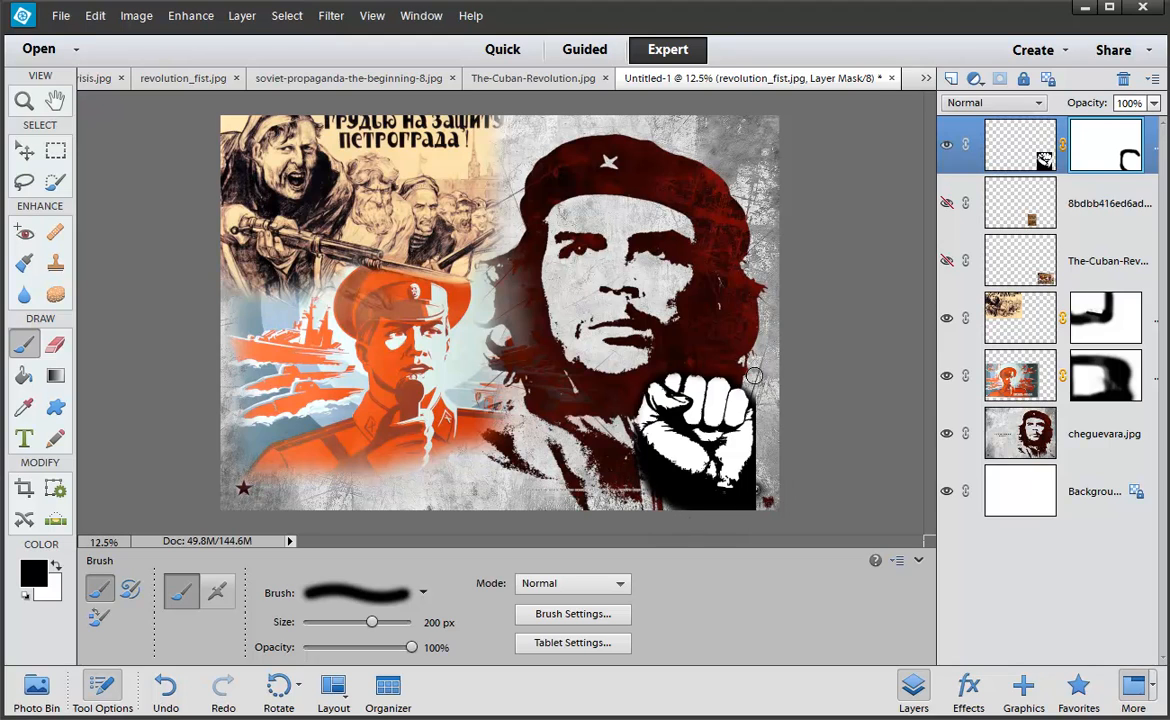
{"action": "mouse_move", "coordinate": [749, 378]}
{"action": "left_mouse_down"}
{"action": "mouse_move", "coordinate": [764, 458]}
{"action": "mouse_move", "coordinate": [744, 520]}
{"action": "mouse_move", "coordinate": [766, 492]}
{"action": "mouse_move", "coordinate": [745, 517]}
{"action": "mouse_move", "coordinate": [750, 368]}
{"action": "left_mouse_up"}
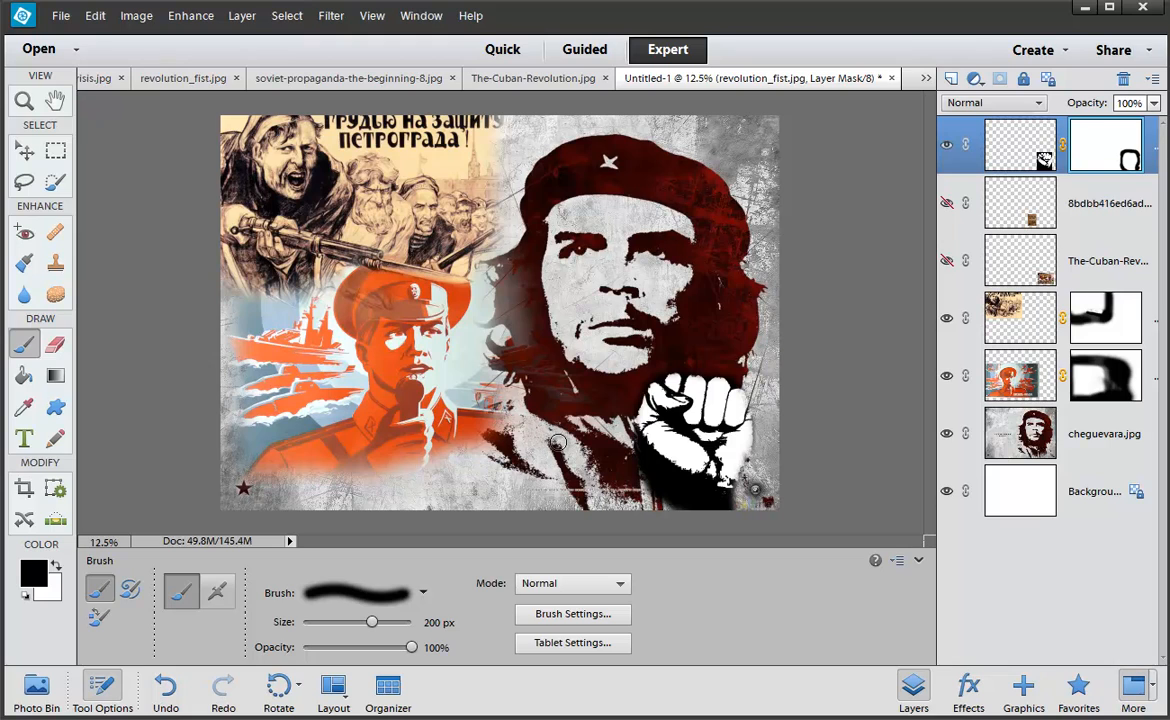
Enlarge the brush to 600 px and mask out the remaining black area beside the fist's wrist.
{"action": "key", "text": "bracketright"}
{"action": "key", "text": "bracketright"}
{"action": "key", "text": "bracketright"}
{"action": "key", "text": "bracketright"}
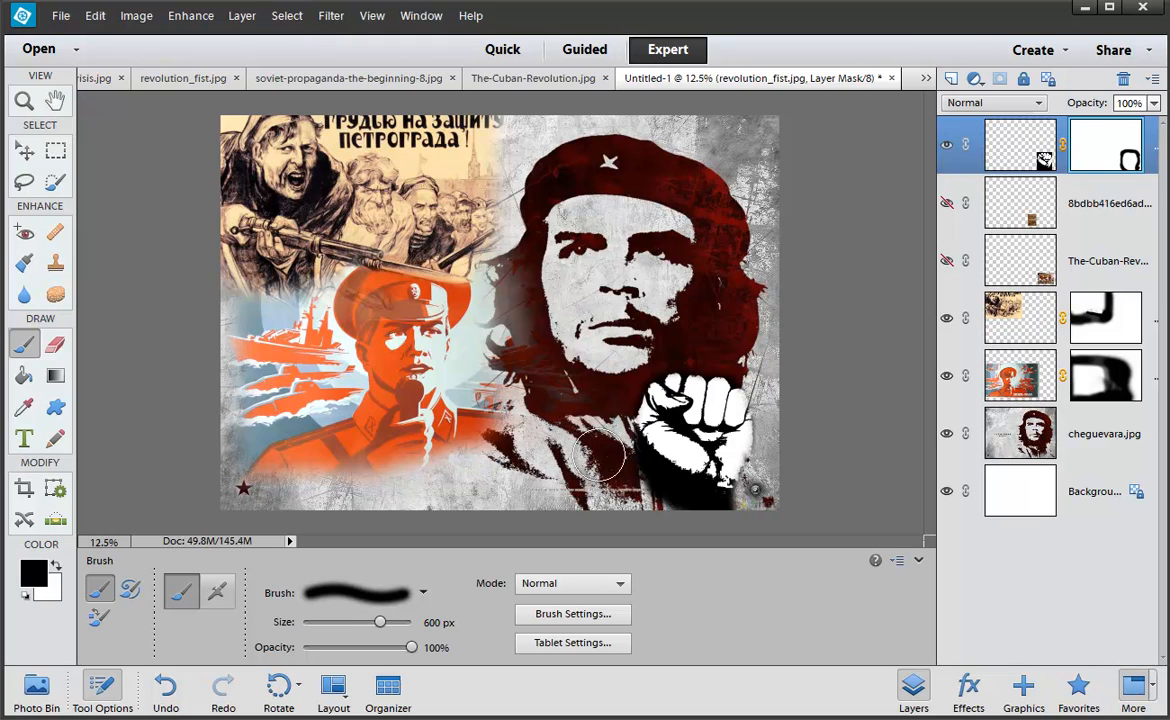
{"action": "mouse_move", "coordinate": [622, 485]}
{"action": "left_mouse_down"}
{"action": "mouse_move", "coordinate": [705, 549]}
{"action": "mouse_move", "coordinate": [641, 516]}
{"action": "mouse_move", "coordinate": [600, 421]}
{"action": "mouse_move", "coordinate": [544, 380]}
{"action": "left_mouse_up"}
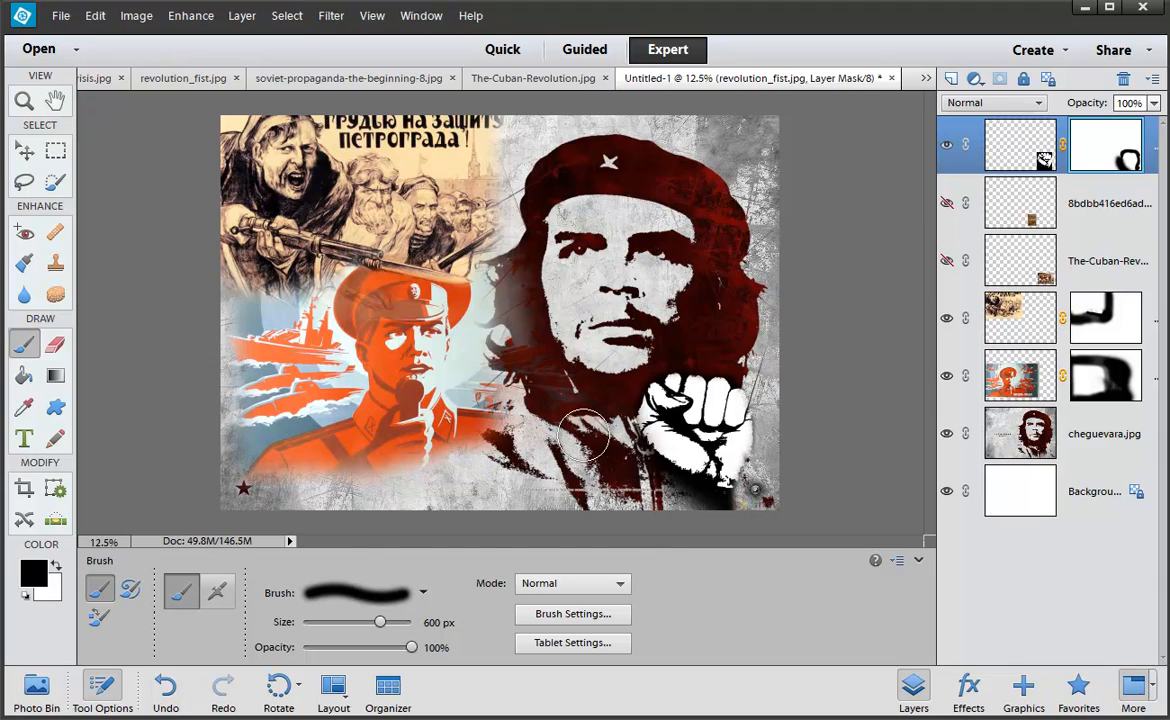
Move the fist to the collage's lower-left corner, then show the "We Blockade Cuba Arms" newspaper and place it to the fist's right.
{"action": "key", "text": "v"}
{"action": "left_click_drag", "start_coordinate": [690, 457], "coordinate": [308, 464]}
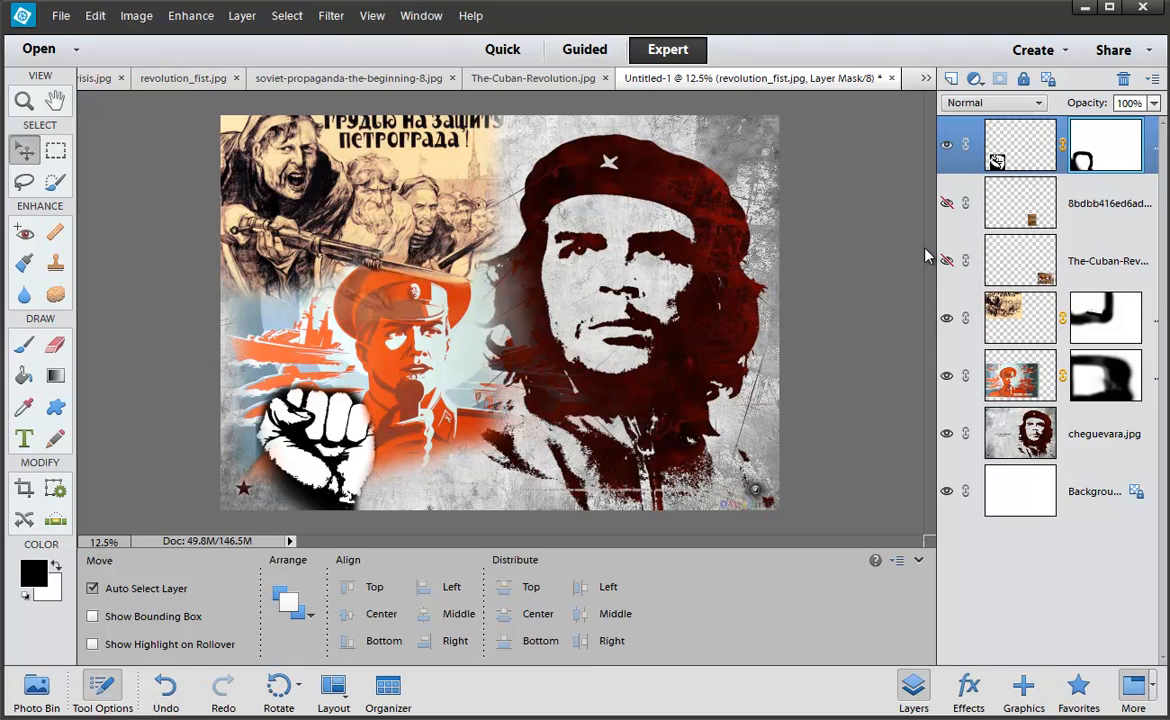
{"action": "left_click", "coordinate": [946, 203]}
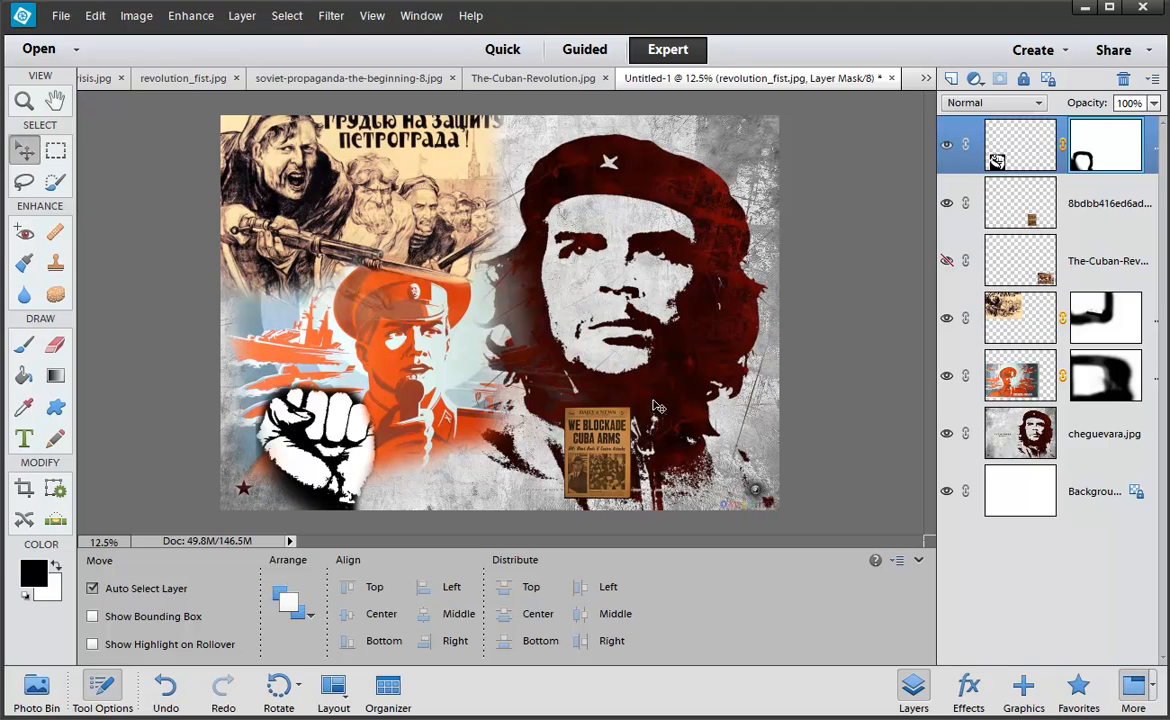
{"action": "left_click_drag", "start_coordinate": [607, 452], "coordinate": [486, 451]}
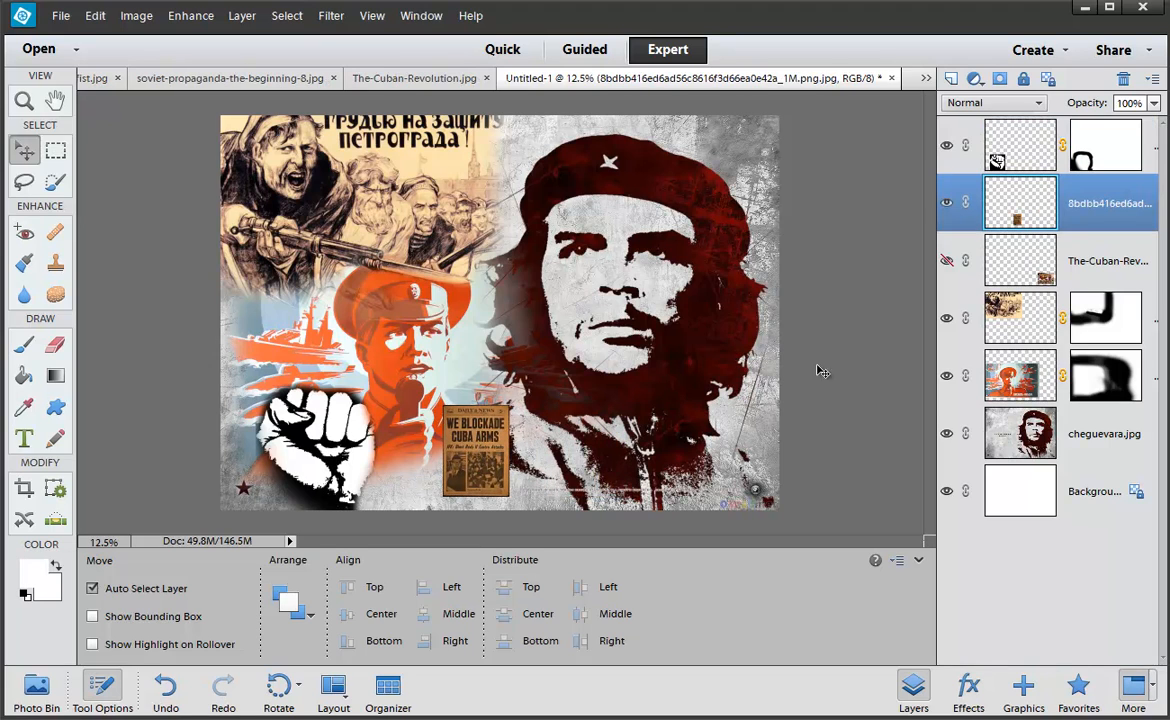
Show the Cuban Revolution poster layer, scale it proportionally to 199.85%, and place it in the collage's upper-right corner.
{"action": "left_click", "coordinate": [946, 260]}
{"action": "left_click", "coordinate": [665, 405]}
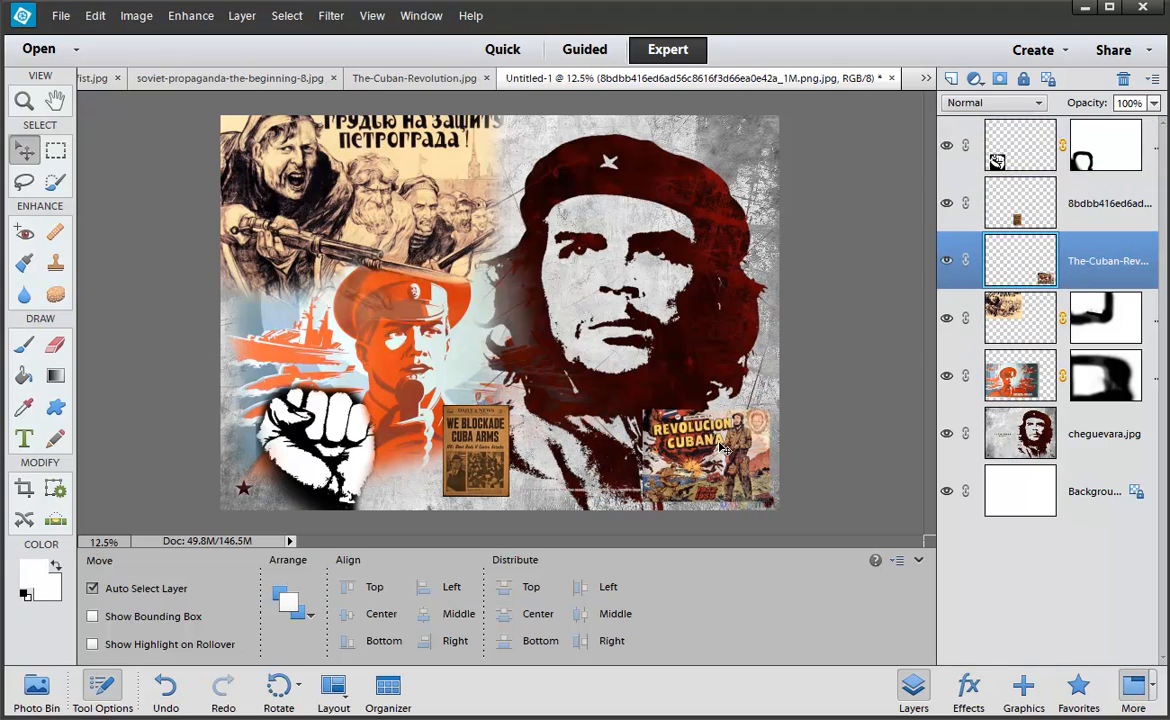
{"action": "left_click_drag", "start_coordinate": [705, 438], "coordinate": [709, 453]}
{"action": "key", "text": "ctrl+t"}
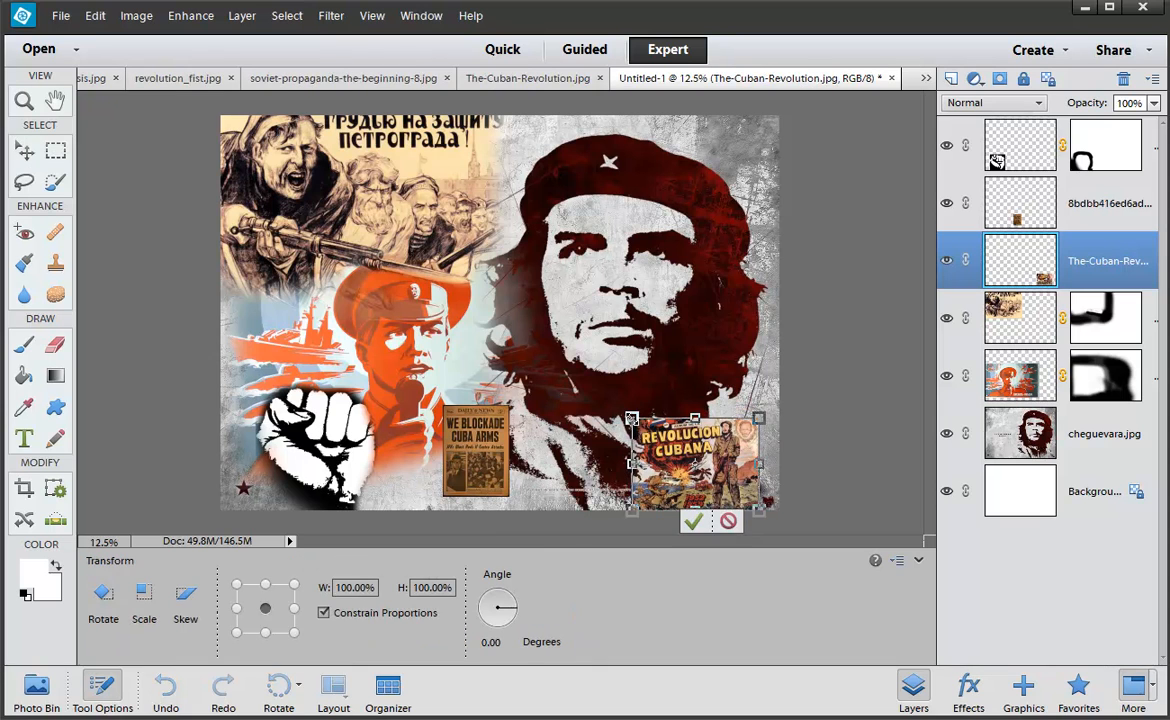
{"action": "left_click_drag", "start_coordinate": [631, 418], "coordinate": [500, 326]}
{"action": "left_click_drag", "start_coordinate": [637, 441], "coordinate": [658, 233]}
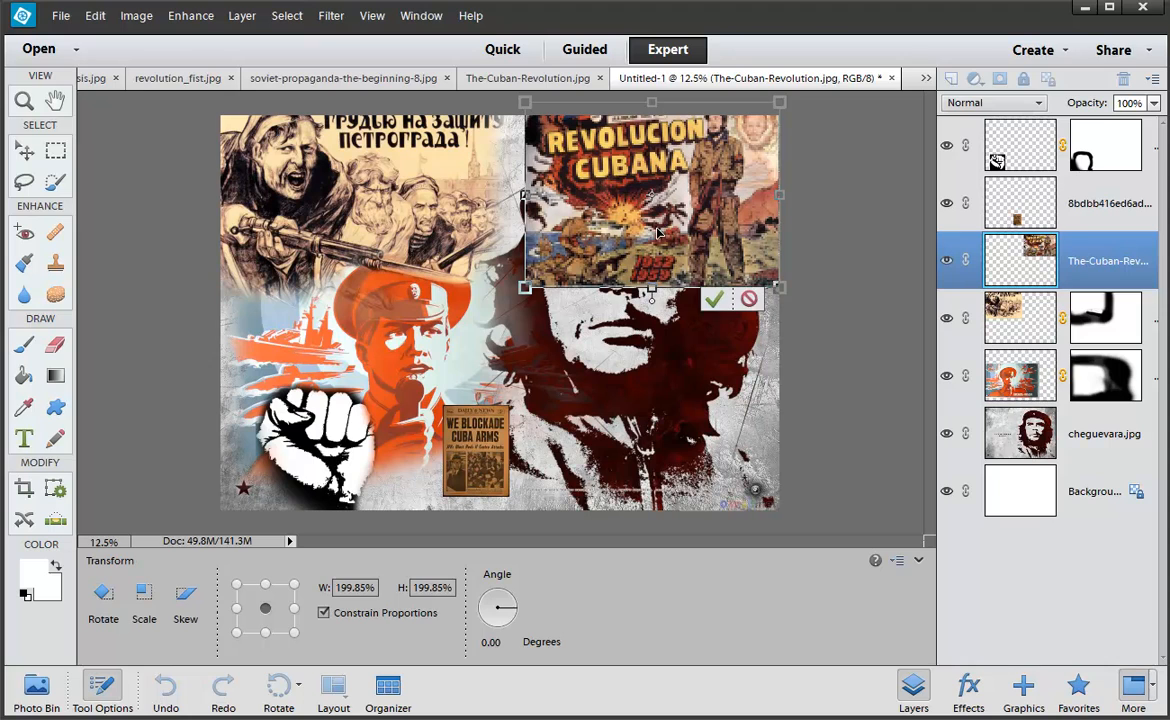
{"action": "key", "text": "Return"}
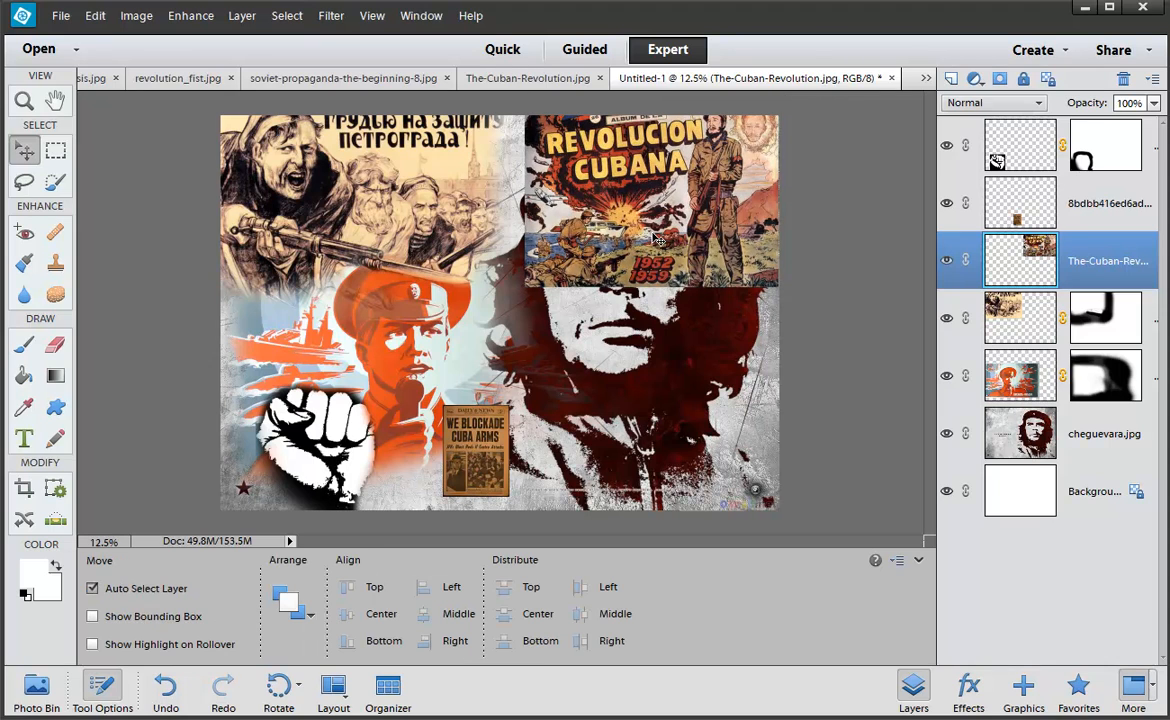
Add a layer mask to the Cuban Revolution poster and paint out everything around its title, first at 600 px, finishing the edges at 200 px.
{"action": "left_click", "coordinate": [1048, 78]}
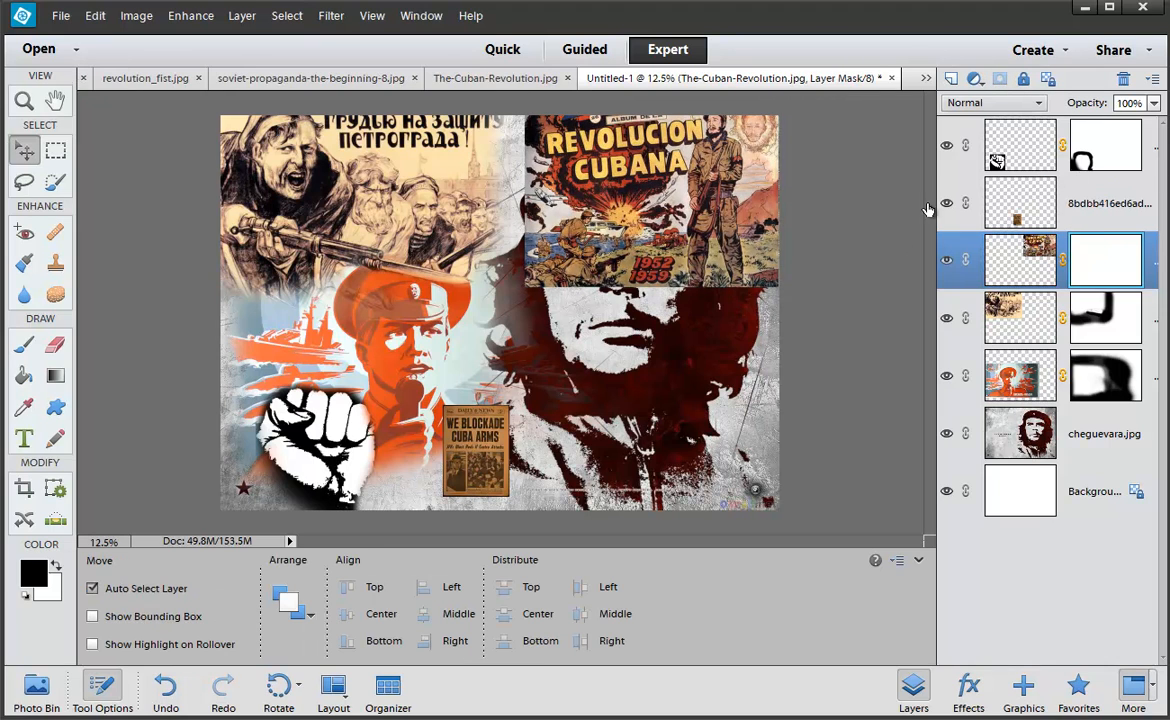
{"action": "key", "text": "b"}
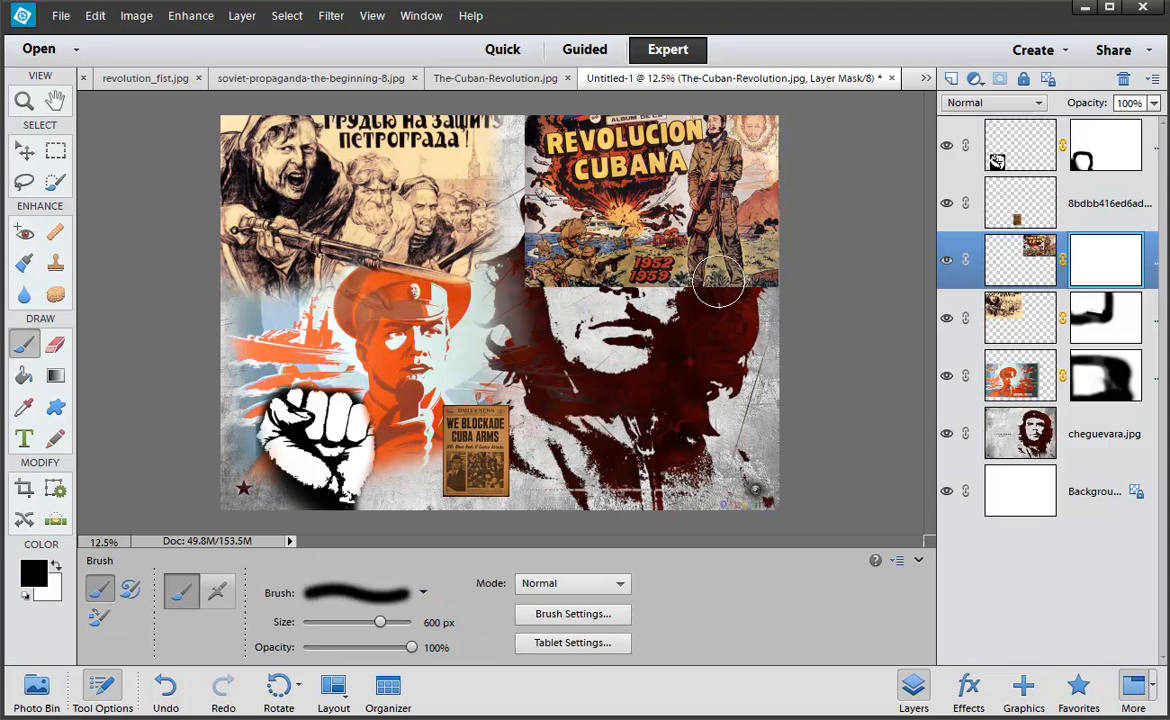
{"action": "mouse_move", "coordinate": [718, 282]}
{"action": "left_mouse_down"}
{"action": "mouse_move", "coordinate": [782, 242]}
{"action": "mouse_move", "coordinate": [750, 270]}
{"action": "mouse_move", "coordinate": [691, 287]}
{"action": "mouse_move", "coordinate": [746, 240]}
{"action": "mouse_move", "coordinate": [659, 275]}
{"action": "mouse_move", "coordinate": [573, 274]}
{"action": "mouse_move", "coordinate": [661, 277]}
{"action": "mouse_move", "coordinate": [770, 165]}
{"action": "mouse_move", "coordinate": [717, 216]}
{"action": "mouse_move", "coordinate": [649, 242]}
{"action": "mouse_move", "coordinate": [714, 212]}
{"action": "mouse_move", "coordinate": [631, 240]}
{"action": "mouse_move", "coordinate": [553, 232]}
{"action": "mouse_move", "coordinate": [529, 186]}
{"action": "mouse_move", "coordinate": [538, 228]}
{"action": "mouse_move", "coordinate": [596, 276]}
{"action": "mouse_move", "coordinate": [561, 283]}
{"action": "mouse_move", "coordinate": [508, 237]}
{"action": "mouse_move", "coordinate": [562, 260]}
{"action": "mouse_move", "coordinate": [696, 231]}
{"action": "mouse_move", "coordinate": [747, 187]}
{"action": "mouse_move", "coordinate": [728, 189]}
{"action": "mouse_move", "coordinate": [758, 153]}
{"action": "mouse_move", "coordinate": [770, 110]}
{"action": "mouse_move", "coordinate": [754, 197]}
{"action": "mouse_move", "coordinate": [769, 170]}
{"action": "mouse_move", "coordinate": [600, 225]}
{"action": "mouse_move", "coordinate": [509, 167]}
{"action": "mouse_move", "coordinate": [497, 108]}
{"action": "left_mouse_up"}
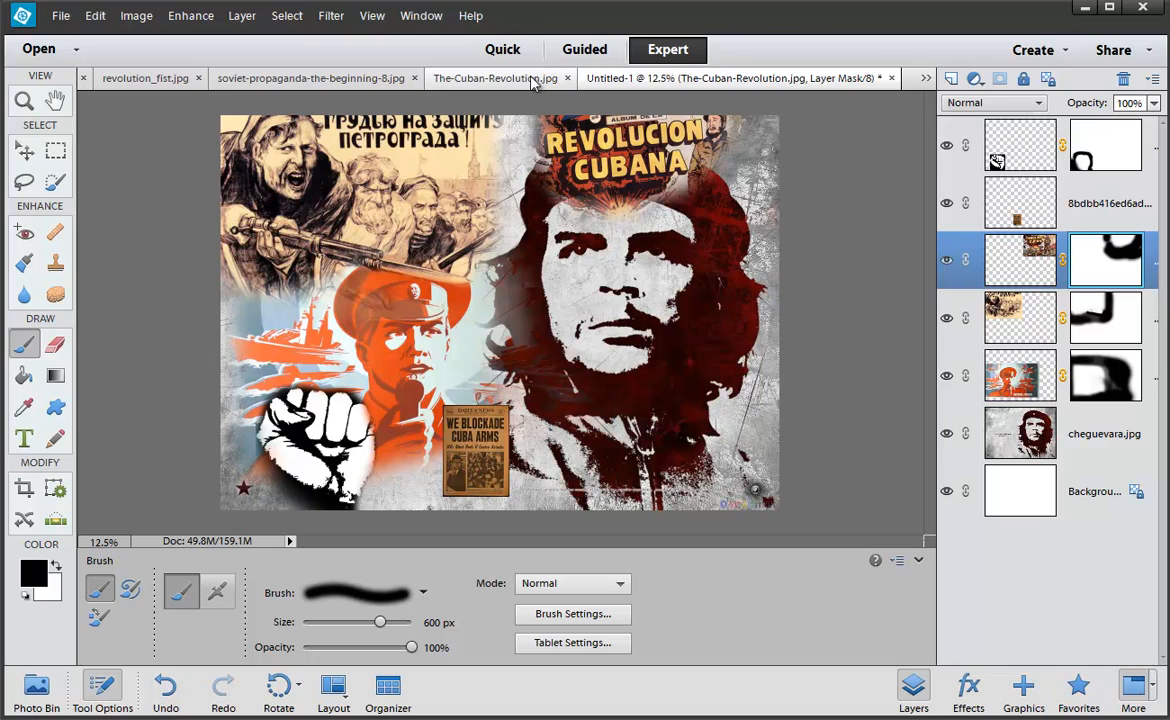
{"action": "key", "text": "bracketleft"}
{"action": "key", "text": "bracketleft"}
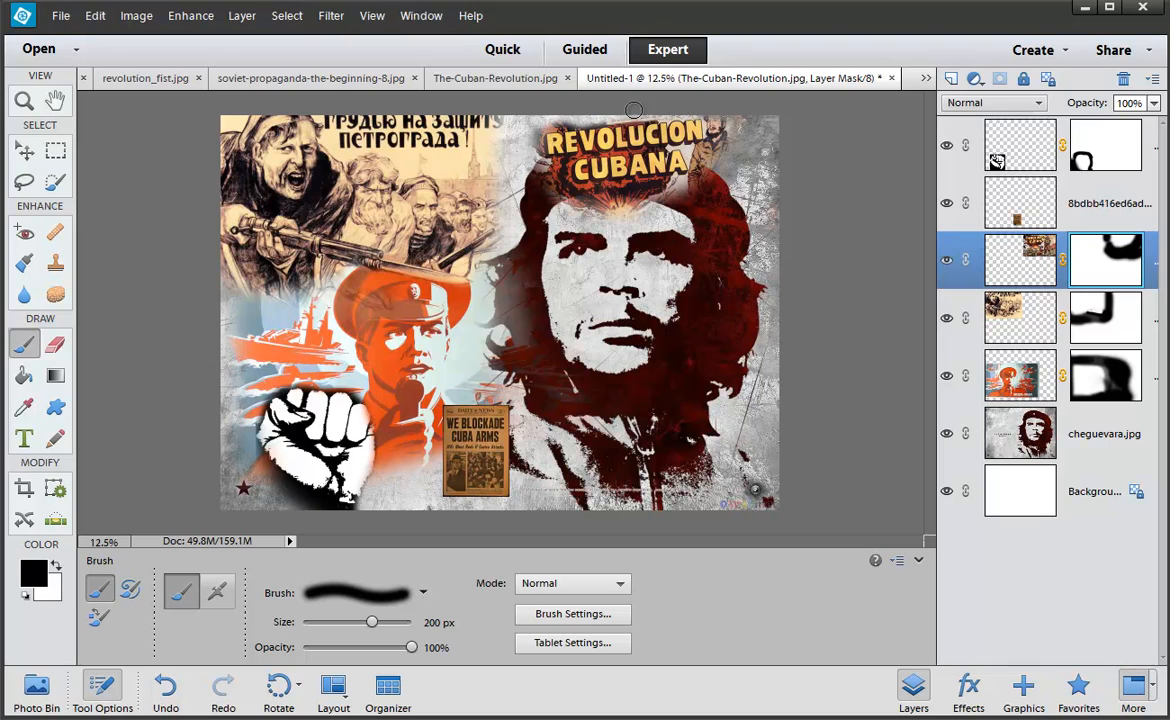
{"action": "mouse_move", "coordinate": [715, 114]}
{"action": "left_mouse_down"}
{"action": "mouse_move", "coordinate": [718, 138]}
{"action": "mouse_move", "coordinate": [708, 122]}
{"action": "mouse_move", "coordinate": [712, 150]}
{"action": "mouse_move", "coordinate": [697, 165]}
{"action": "left_mouse_up"}
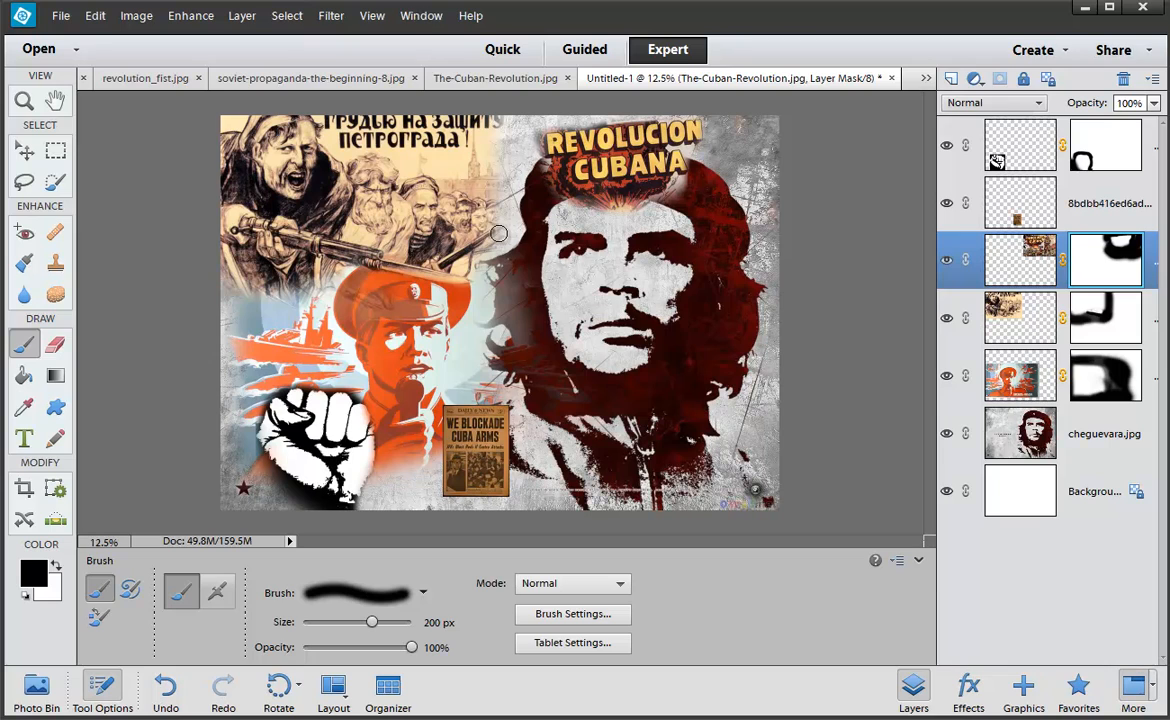
Enlarge the brush to 700 px and mask out the Russian lettering and background above the fighters in the soviet-propaganda poster.
{"action": "key", "text": "bracketright"}
{"action": "key", "text": "bracketright"}
{"action": "key", "text": "bracketright"}
{"action": "key", "text": "bracketright"}
{"action": "key", "text": "bracketright"}
{"action": "key", "text": "bracketright"}
{"action": "left_click", "coordinate": [1125, 320]}
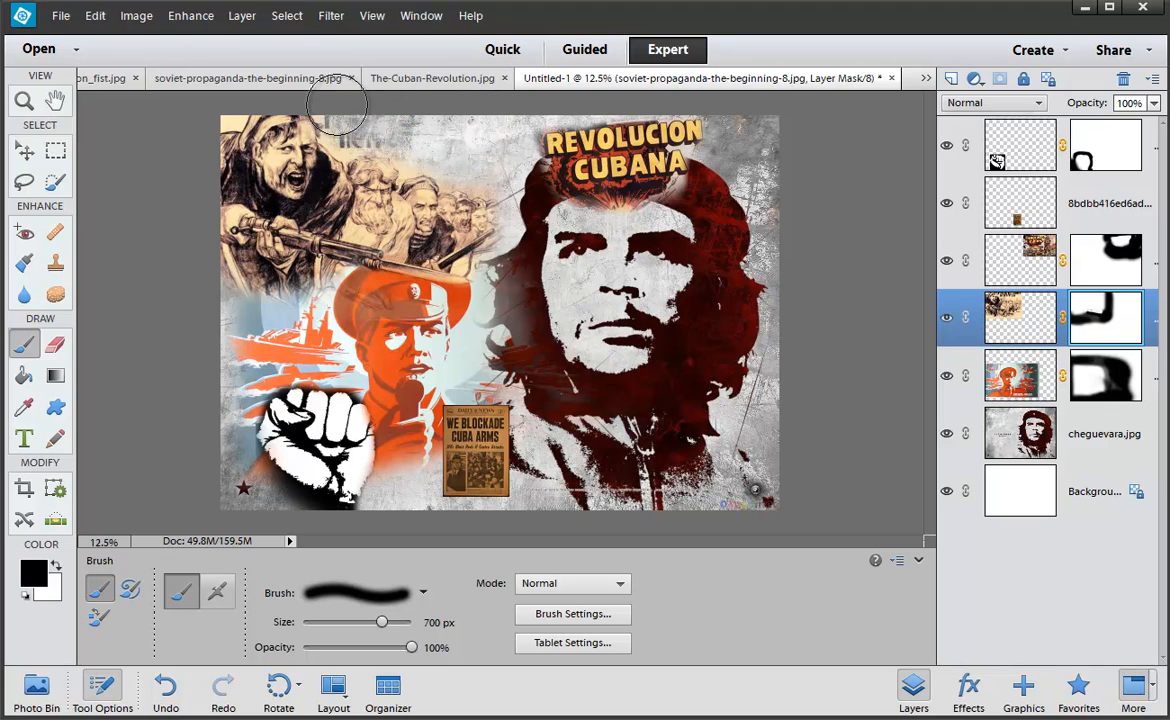
{"action": "mouse_move", "coordinate": [348, 116]}
{"action": "left_mouse_down"}
{"action": "mouse_move", "coordinate": [434, 128]}
{"action": "mouse_move", "coordinate": [447, 156]}
{"action": "left_mouse_up"}
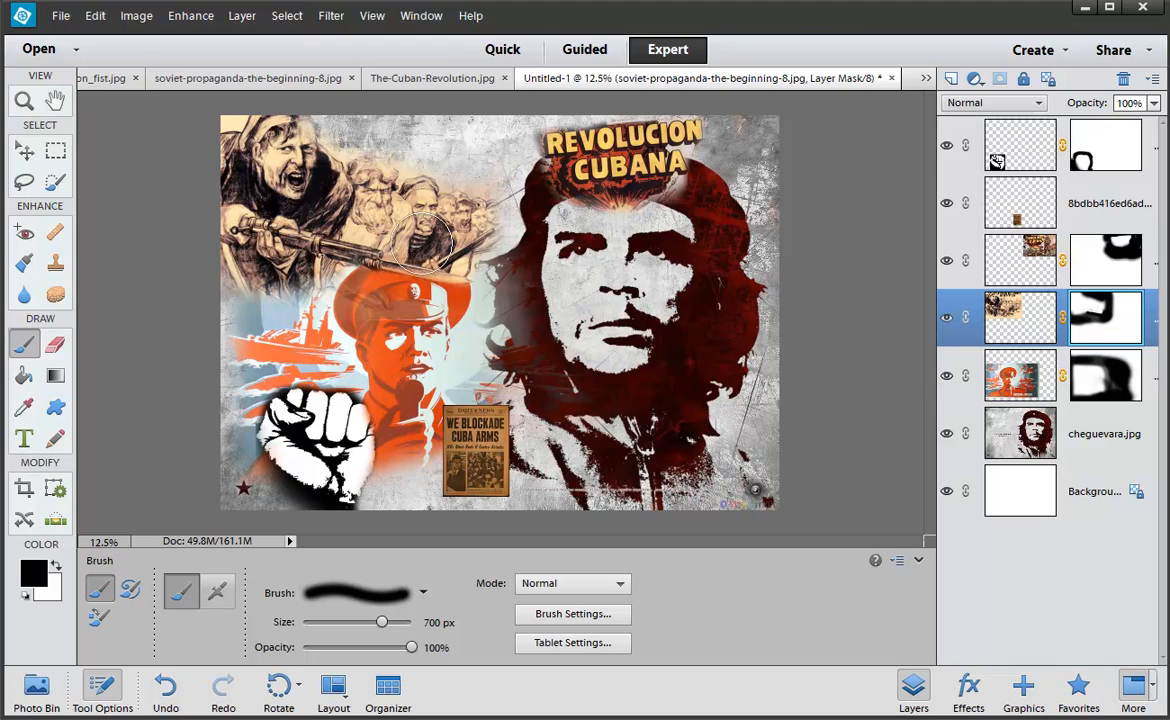
Desaturate the soviet-propaganda fighters image with a Hue/Saturation saturation of -100.
{"action": "left_click", "coordinate": [1010, 325]}
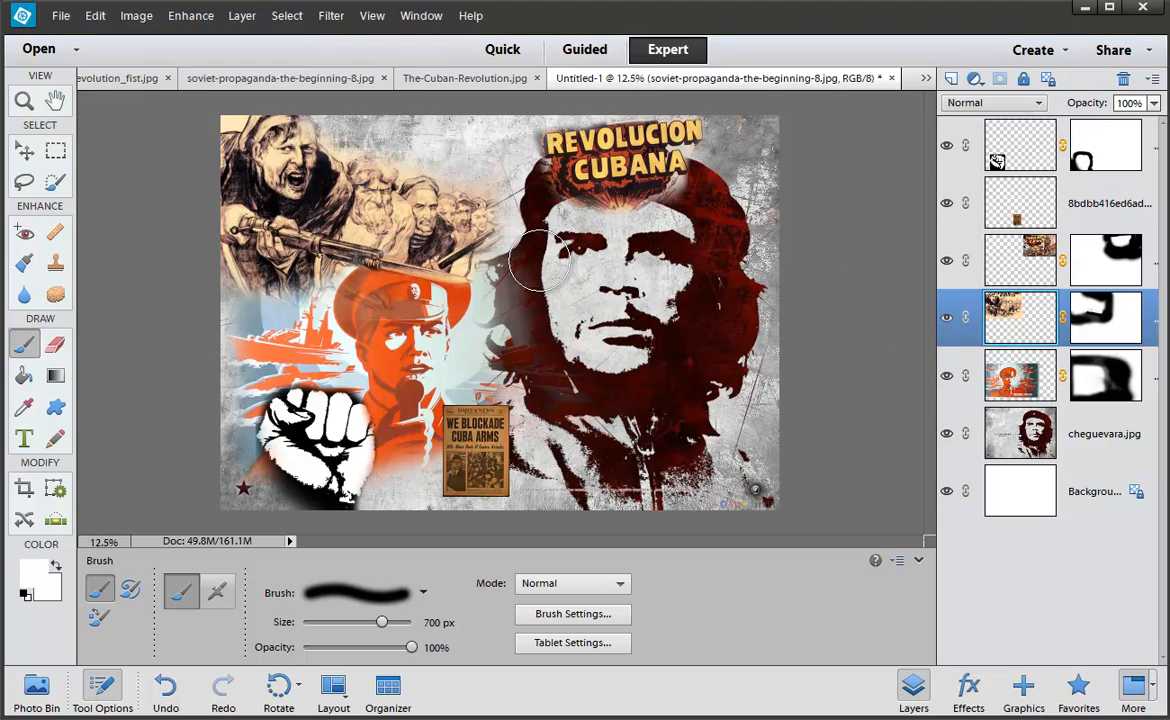
{"action": "key", "text": "ctrl+l"}
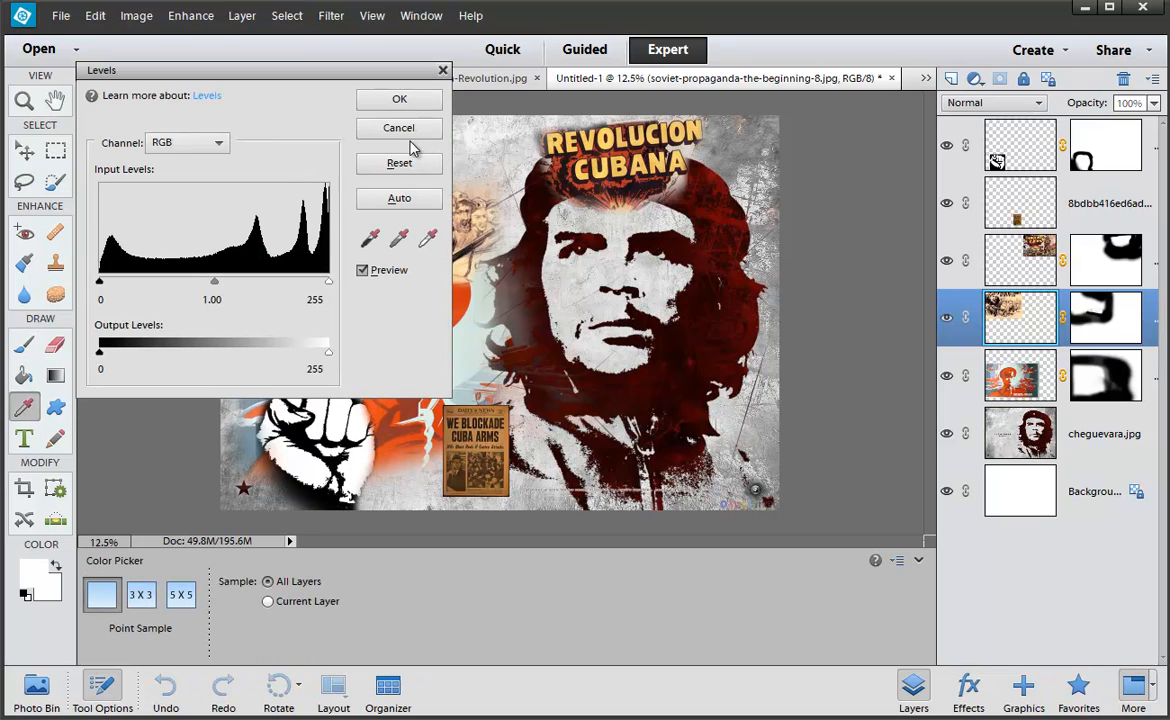
{"action": "left_click", "coordinate": [405, 132]}
{"action": "key", "text": "ctrl+u"}
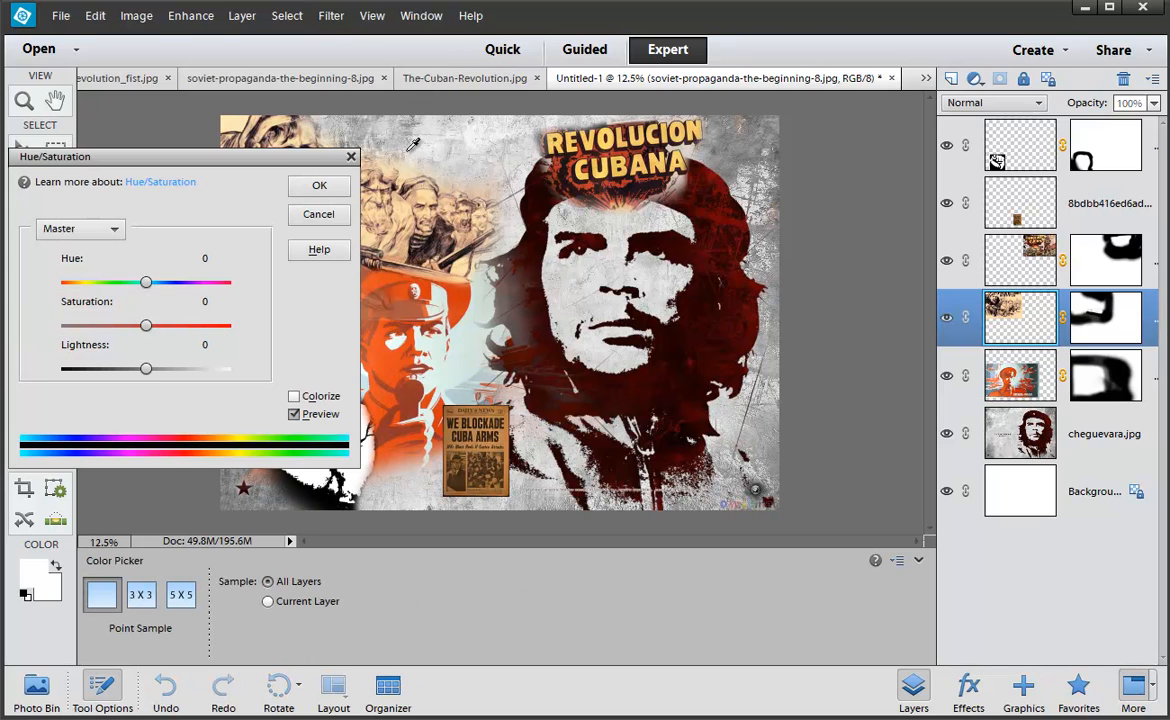
{"action": "left_click_drag", "start_coordinate": [143, 318], "coordinate": [63, 323]}
{"action": "left_click_drag", "start_coordinate": [175, 156], "coordinate": [0, 167]}
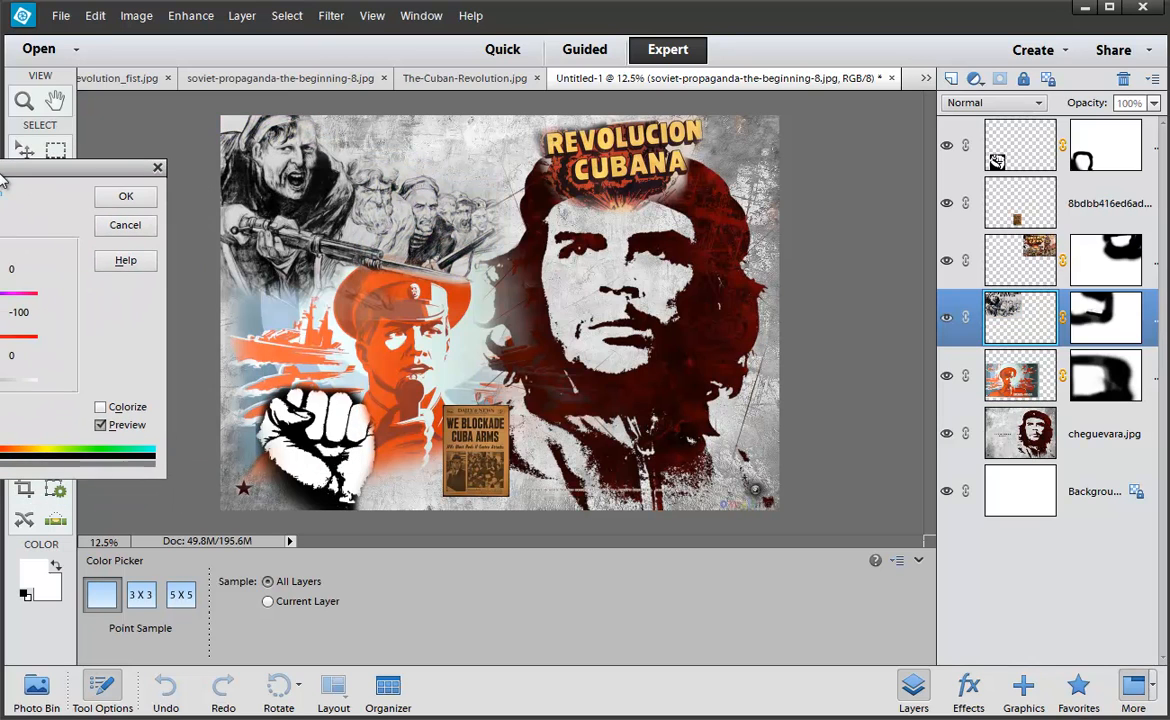
{"action": "left_click", "coordinate": [127, 196]}
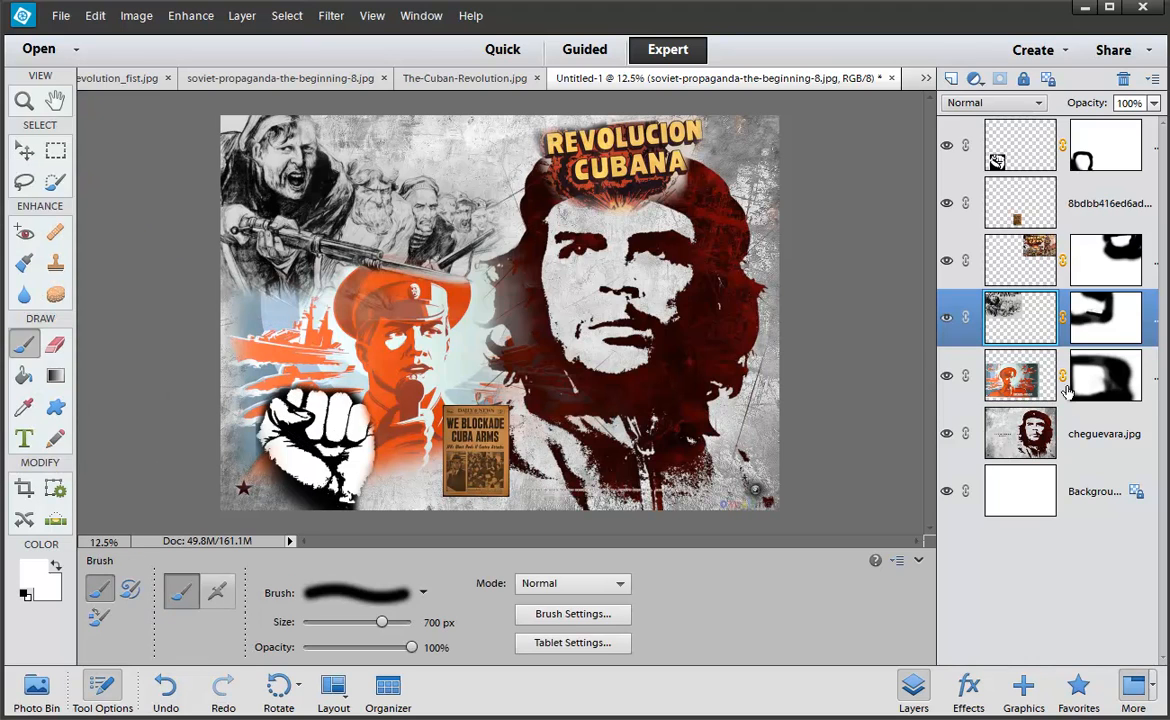
Desaturate the orange officer poster layer with a Hue/Saturation saturation of -100.
{"action": "left_click", "coordinate": [1013, 383]}
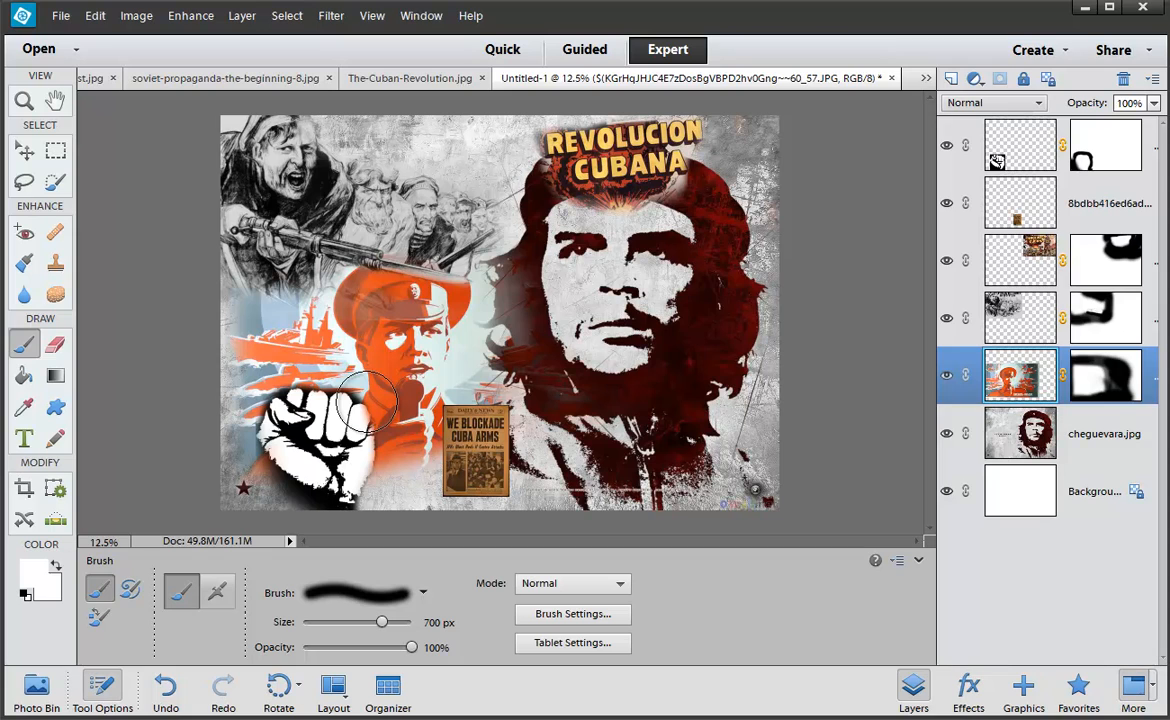
{"action": "key", "text": "ctrl+u"}
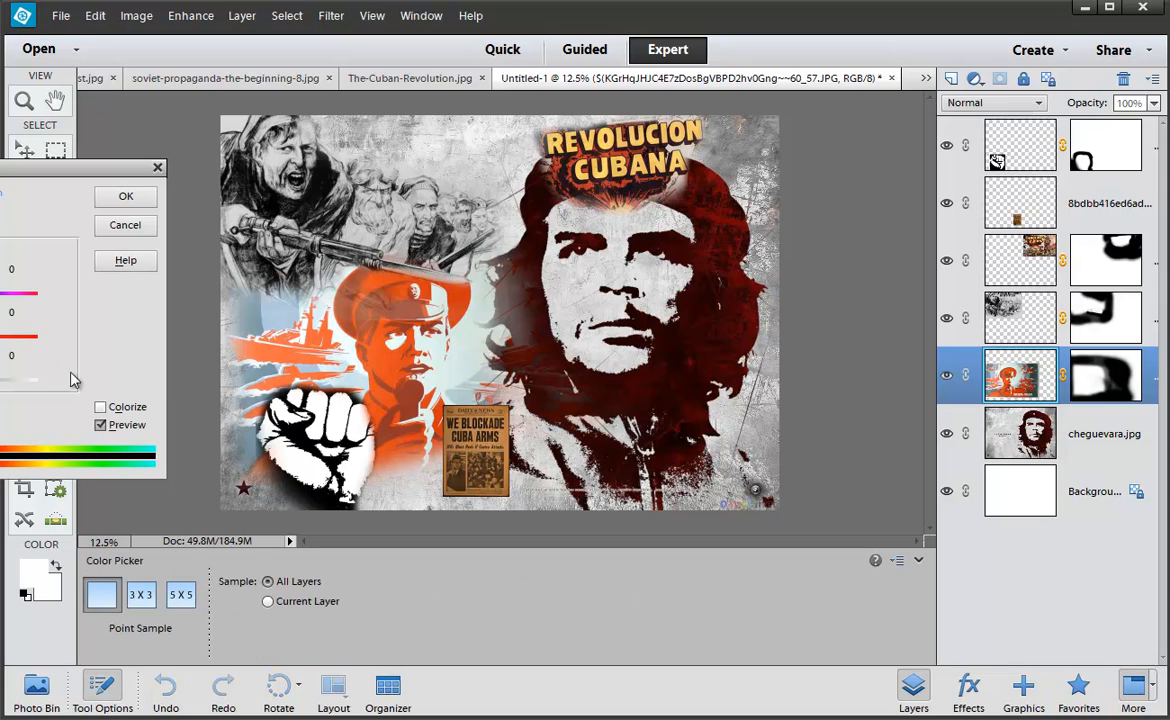
{"action": "left_click_drag", "start_coordinate": [38, 191], "coordinate": [859, 357]}
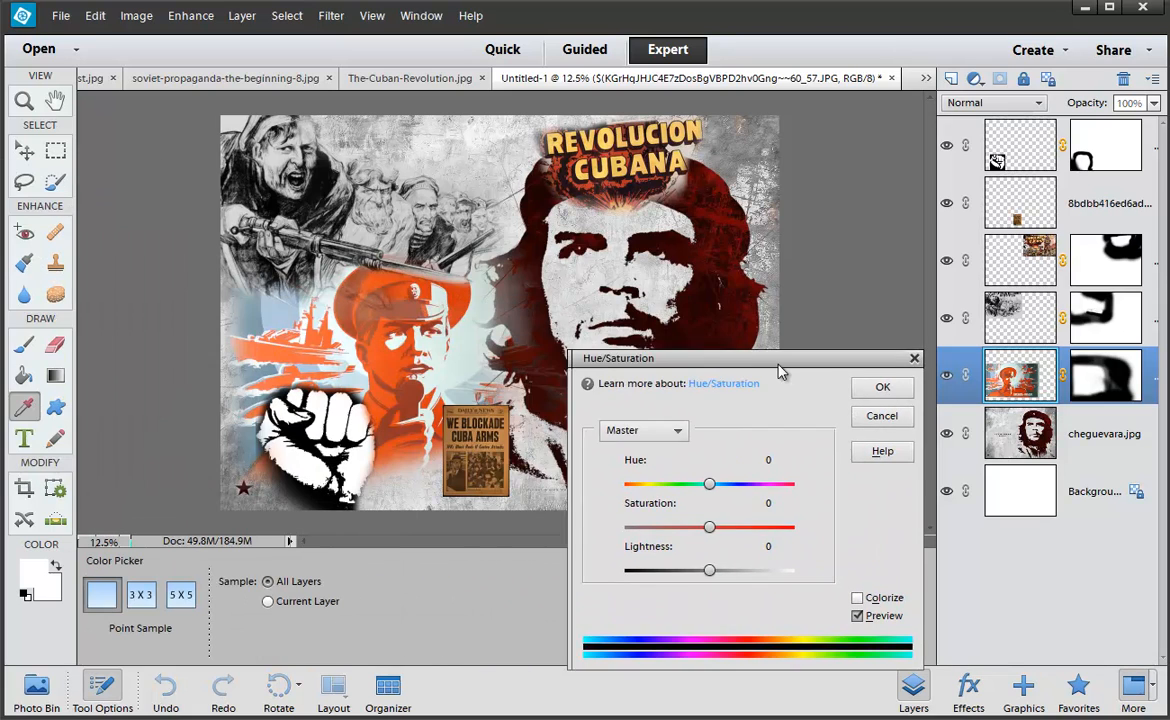
{"action": "left_click_drag", "start_coordinate": [710, 535], "coordinate": [624, 536]}
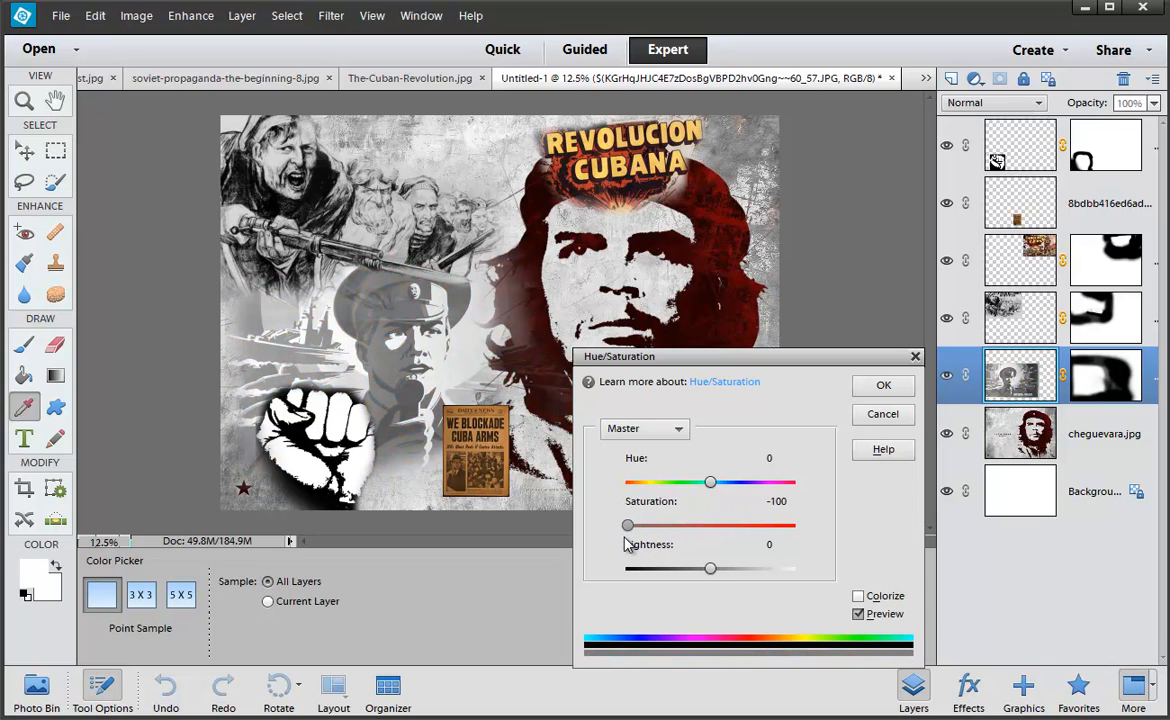
{"action": "left_click", "coordinate": [884, 392]}
Darken the officer poster with Levels by setting the shadow input level to 63.
{"action": "key", "text": "ctrl+l"}
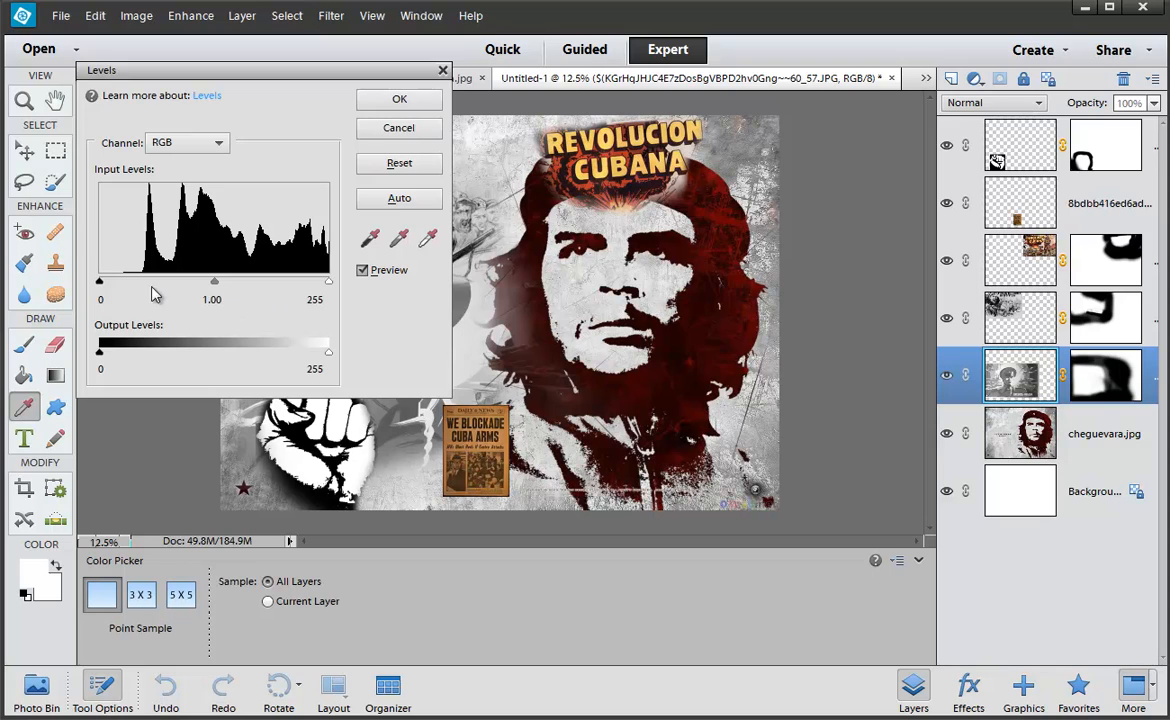
{"action": "left_click_drag", "start_coordinate": [100, 282], "coordinate": [135, 284]}
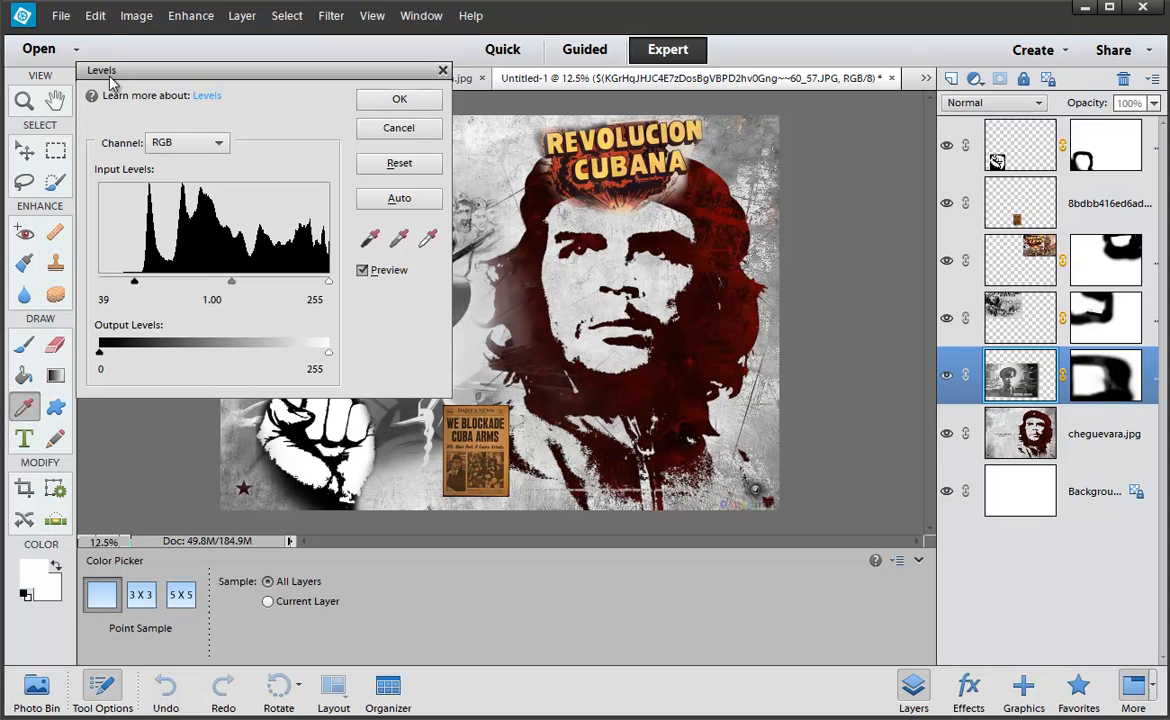
{"action": "left_click_drag", "start_coordinate": [104, 72], "coordinate": [760, 330]}
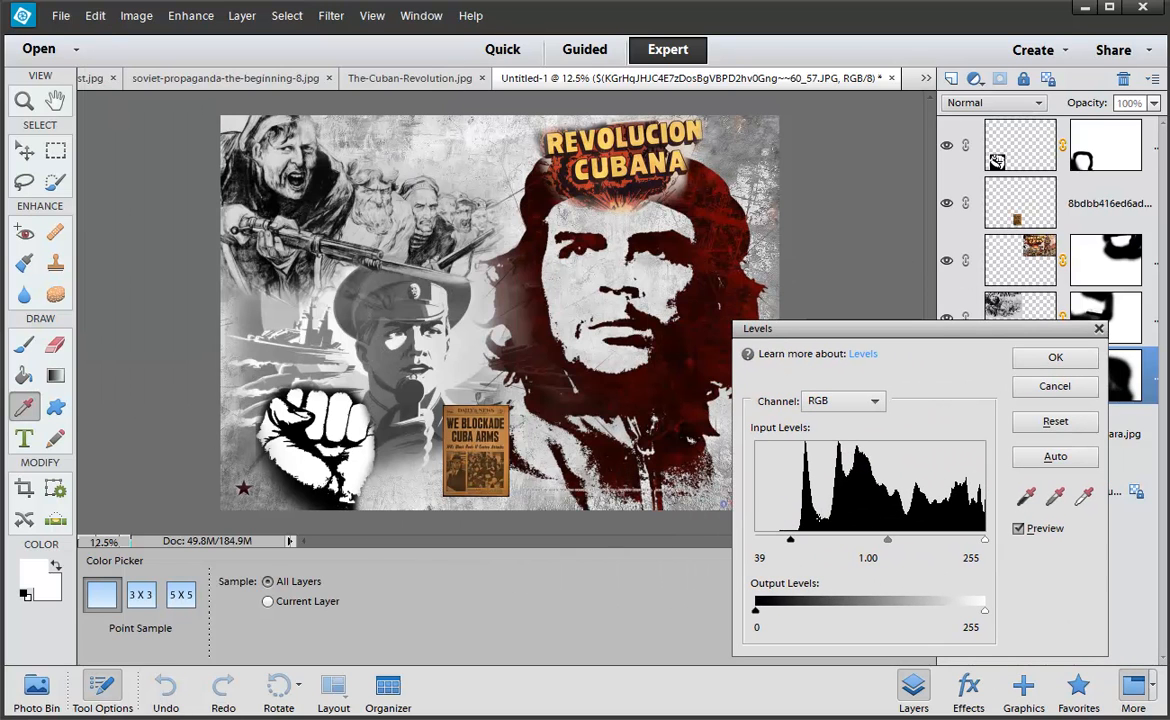
{"action": "left_click_drag", "start_coordinate": [790, 540], "coordinate": [815, 547]}
{"action": "left_click", "coordinate": [1054, 357]}
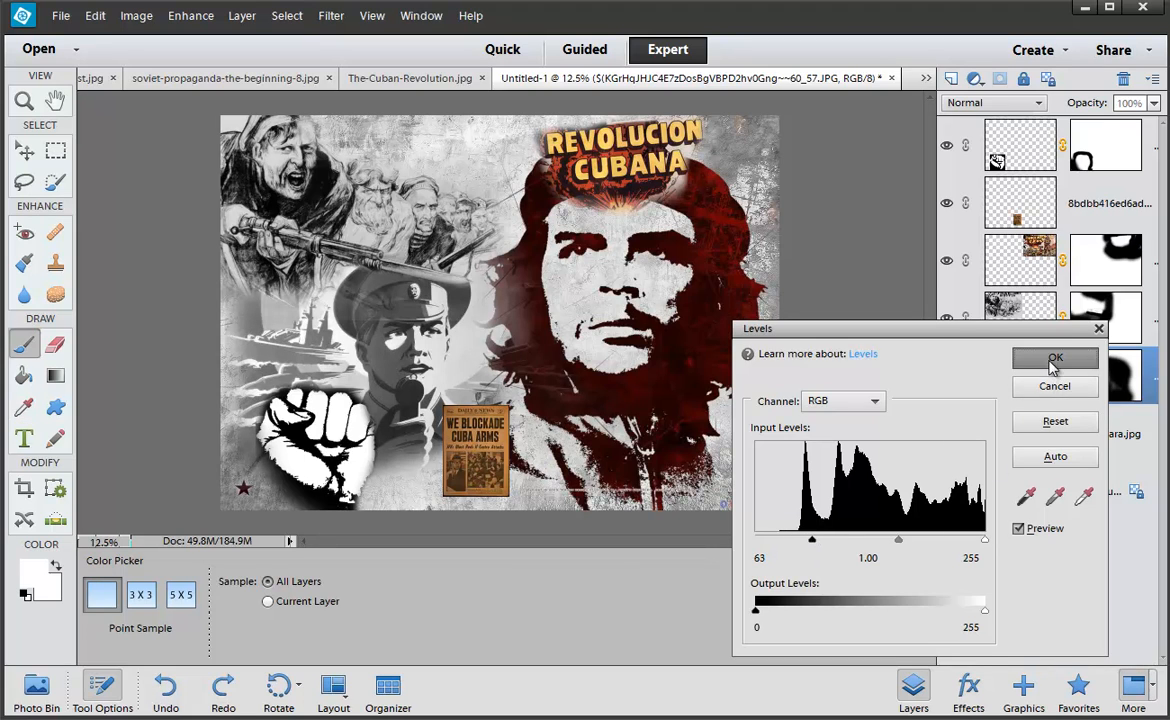
{"action": "key", "text": "b"}
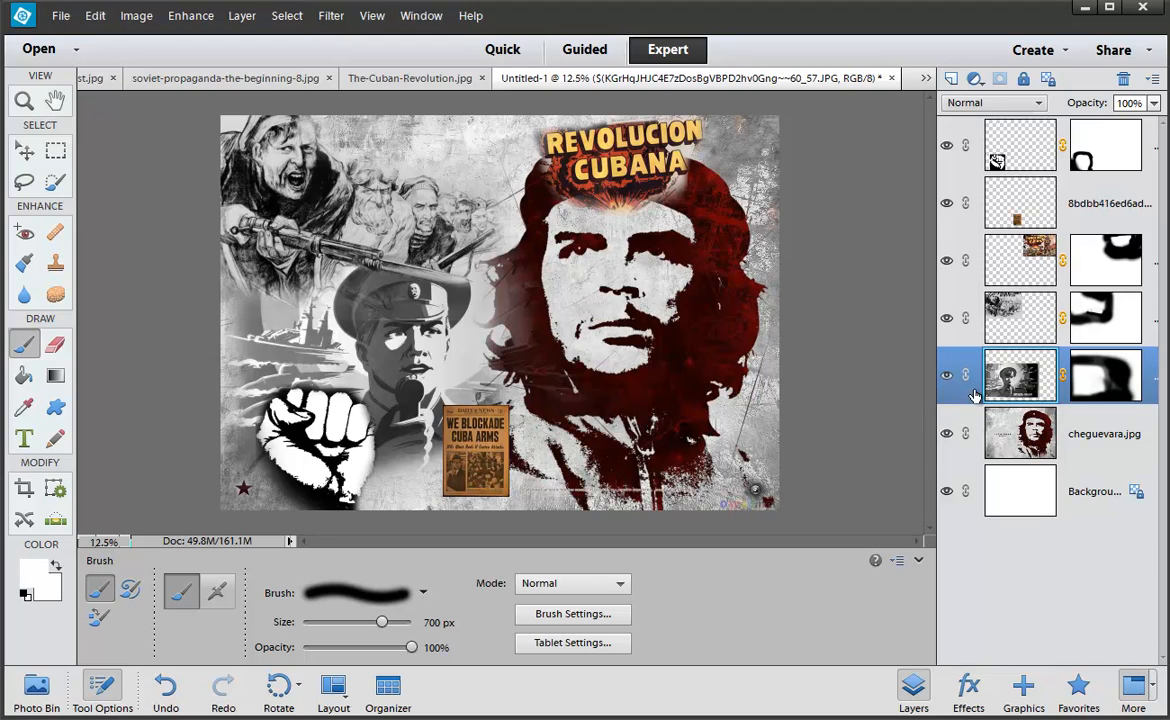
Set the Revolucion Cubana title layer's saturation to -100 and move it left, off the beret's star and above the fighters.
{"action": "left_click", "coordinate": [1036, 250]}
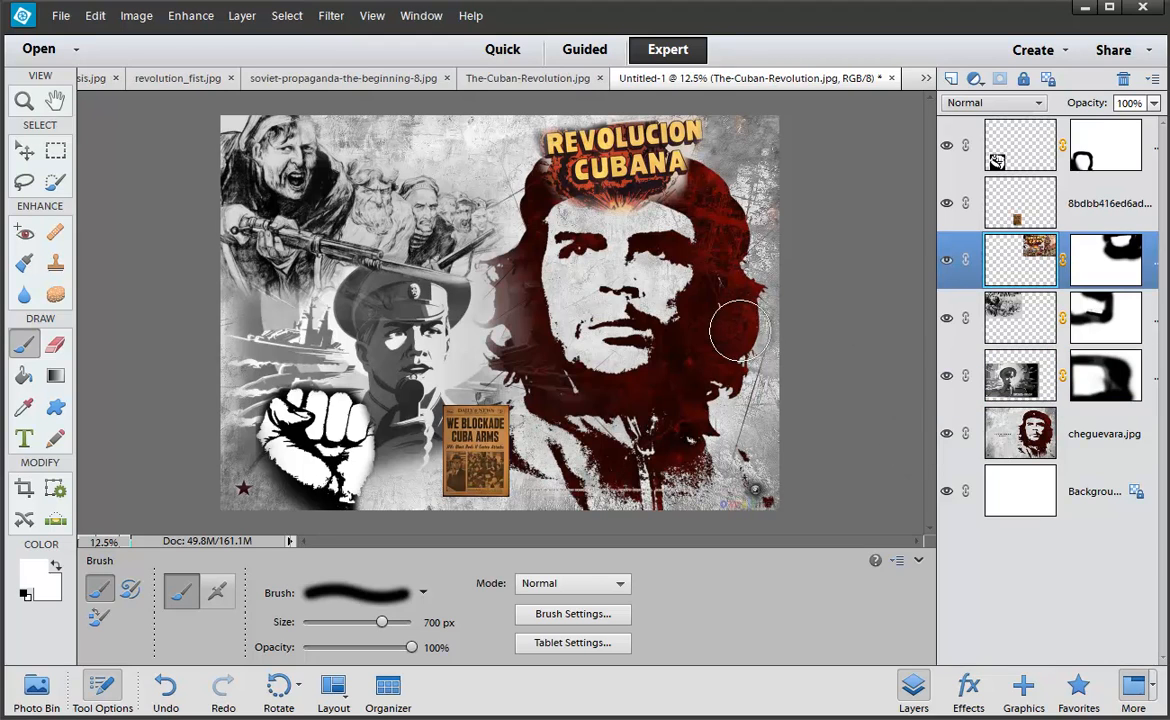
{"action": "key", "text": "ctrl+u"}
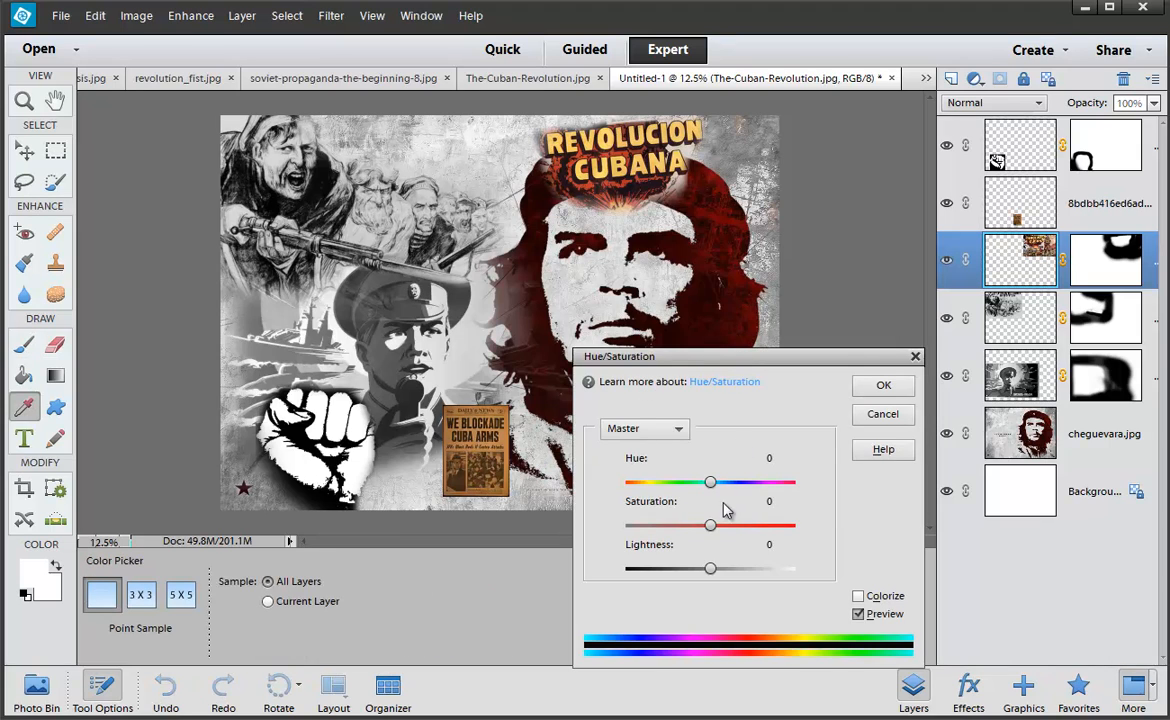
{"action": "left_click_drag", "start_coordinate": [712, 529], "coordinate": [615, 541]}
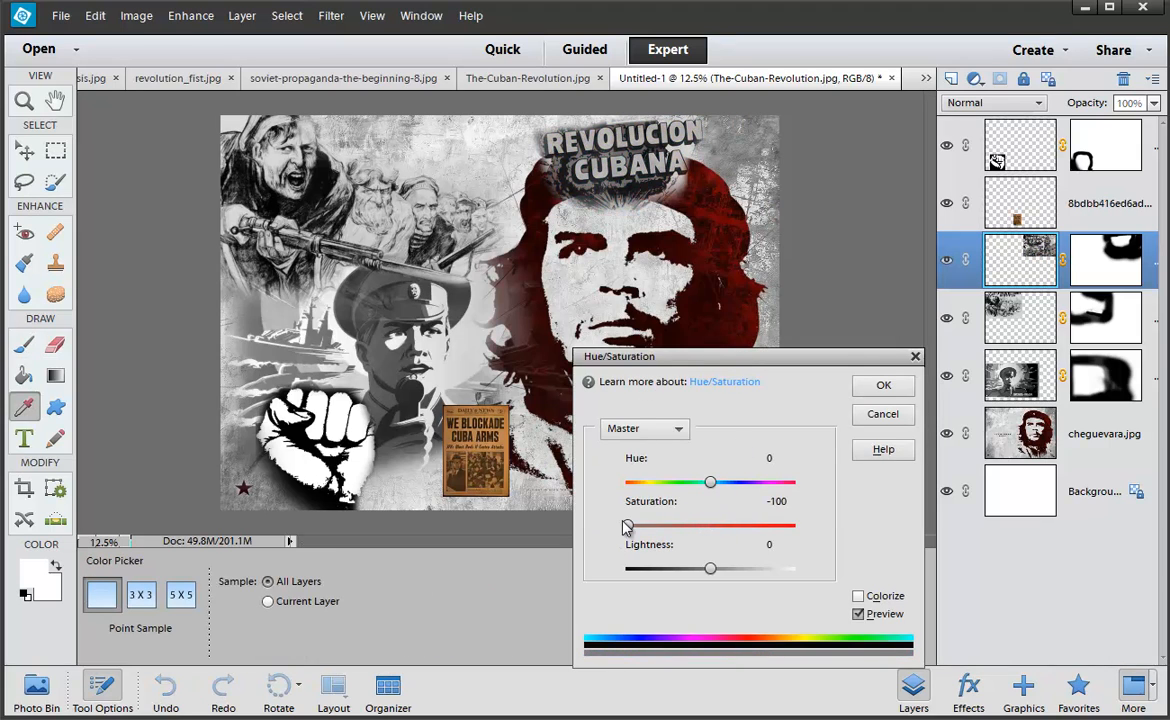
{"action": "left_click", "coordinate": [886, 392]}
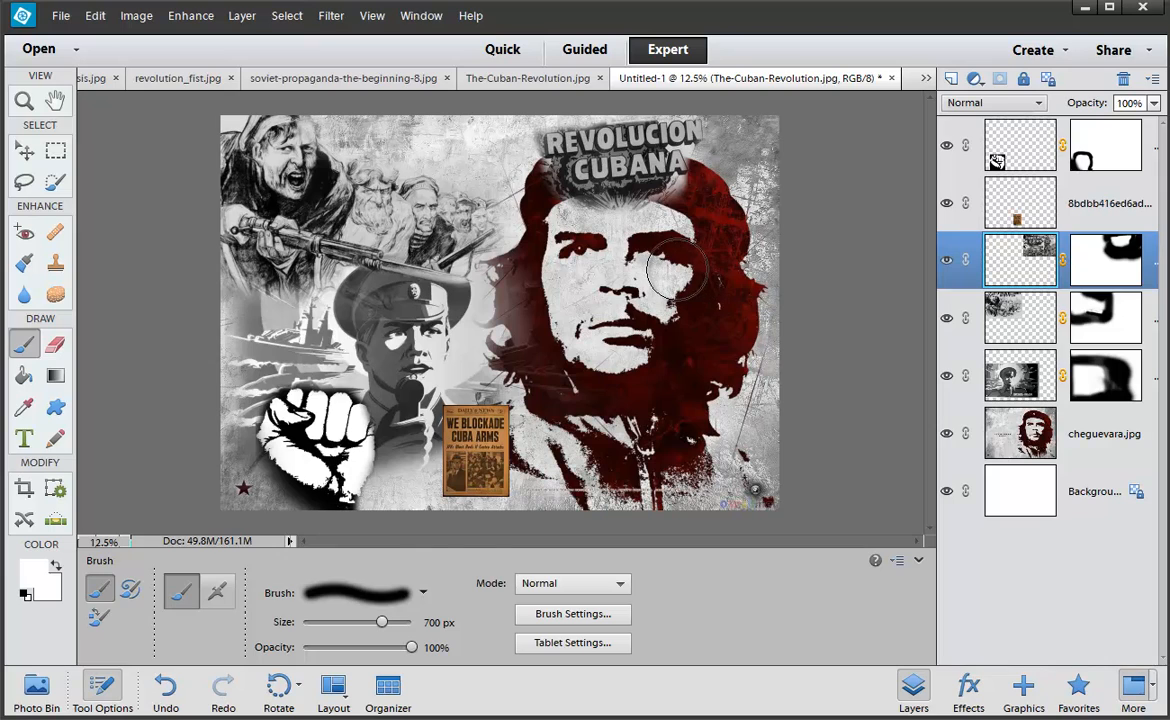
{"action": "key", "text": "v"}
{"action": "left_click_drag", "start_coordinate": [648, 188], "coordinate": [536, 169]}
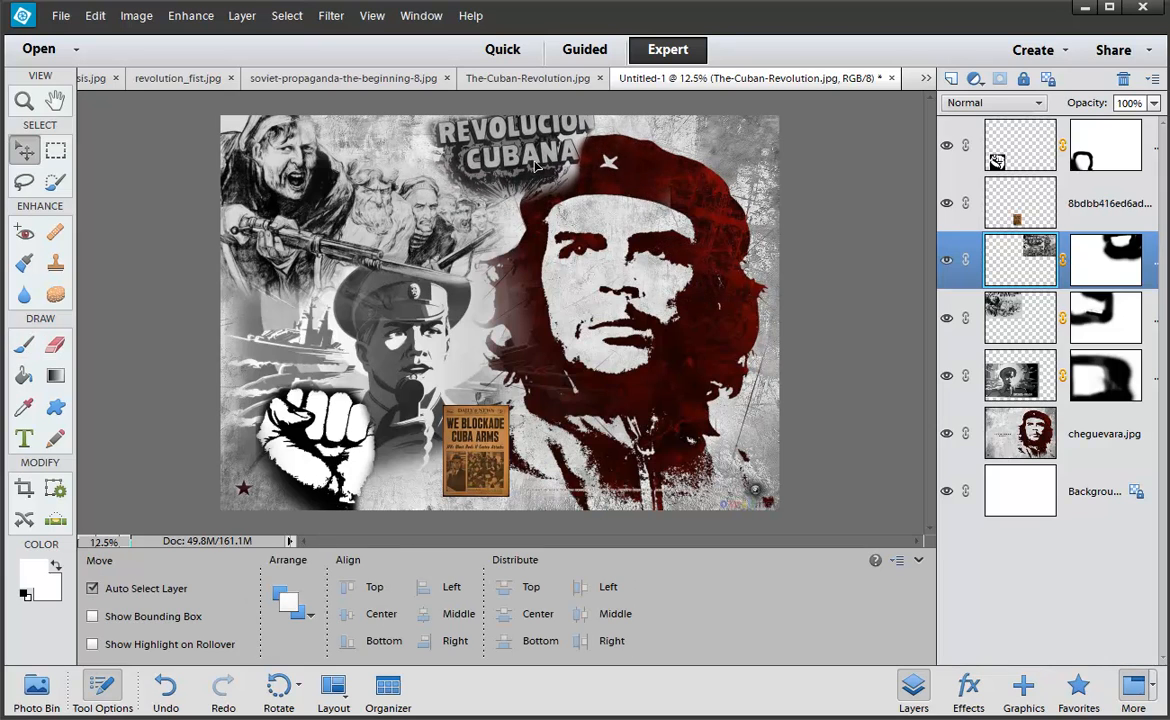
On the title's layer mask, paint out the explosion and background around the Revolucion Cubana lettering with a 250 px brush.
{"action": "left_click", "coordinate": [1090, 260]}
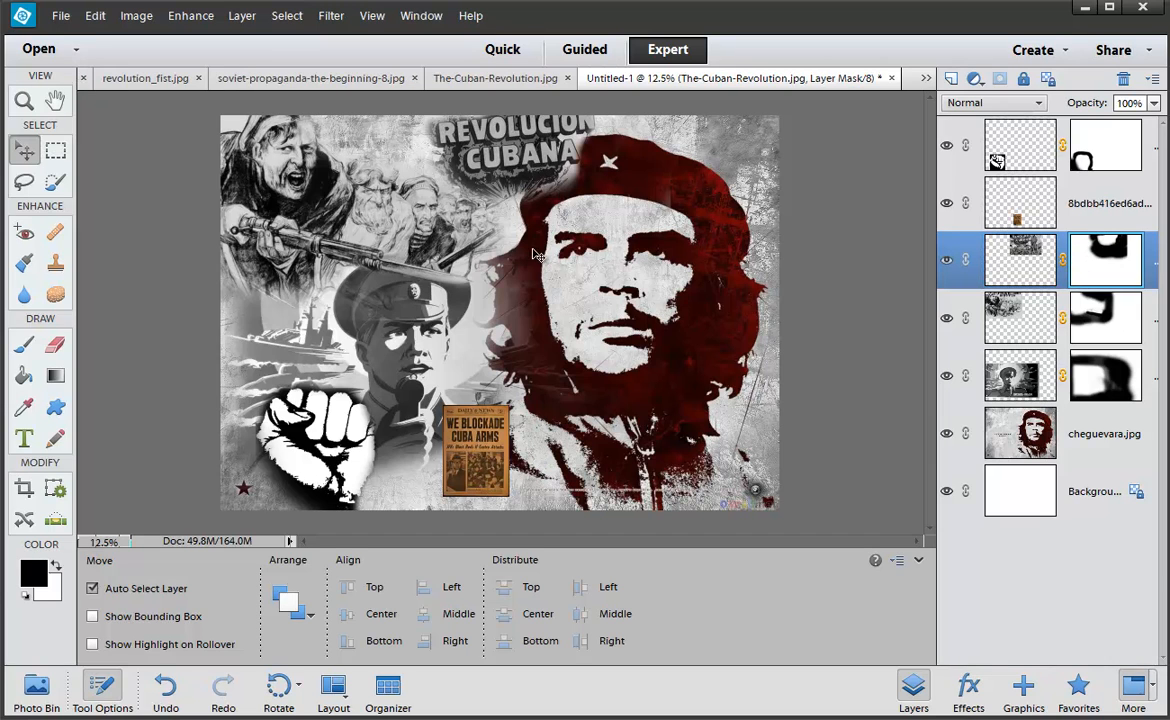
{"action": "key", "text": "b"}
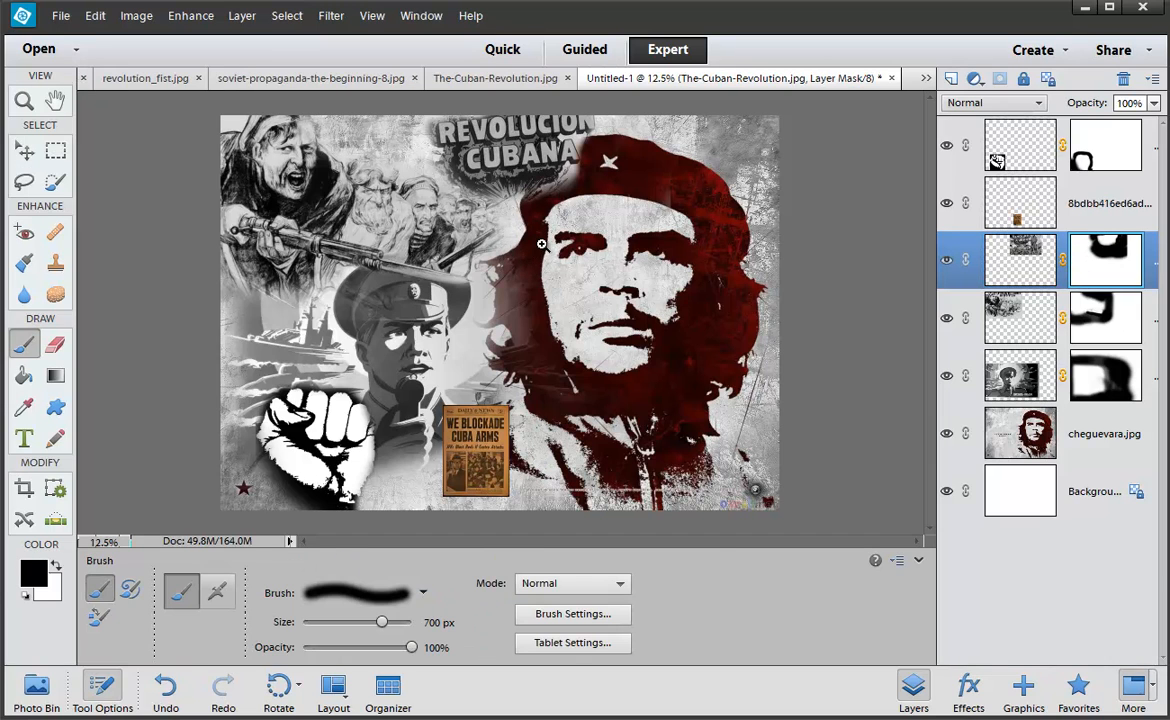
{"action": "scroll", "coordinate": [530, 250], "scroll_direction": "up", "scroll_amount": 2}
{"action": "scroll", "coordinate": [541, 243], "scroll_direction": "up", "scroll_amount": 1}
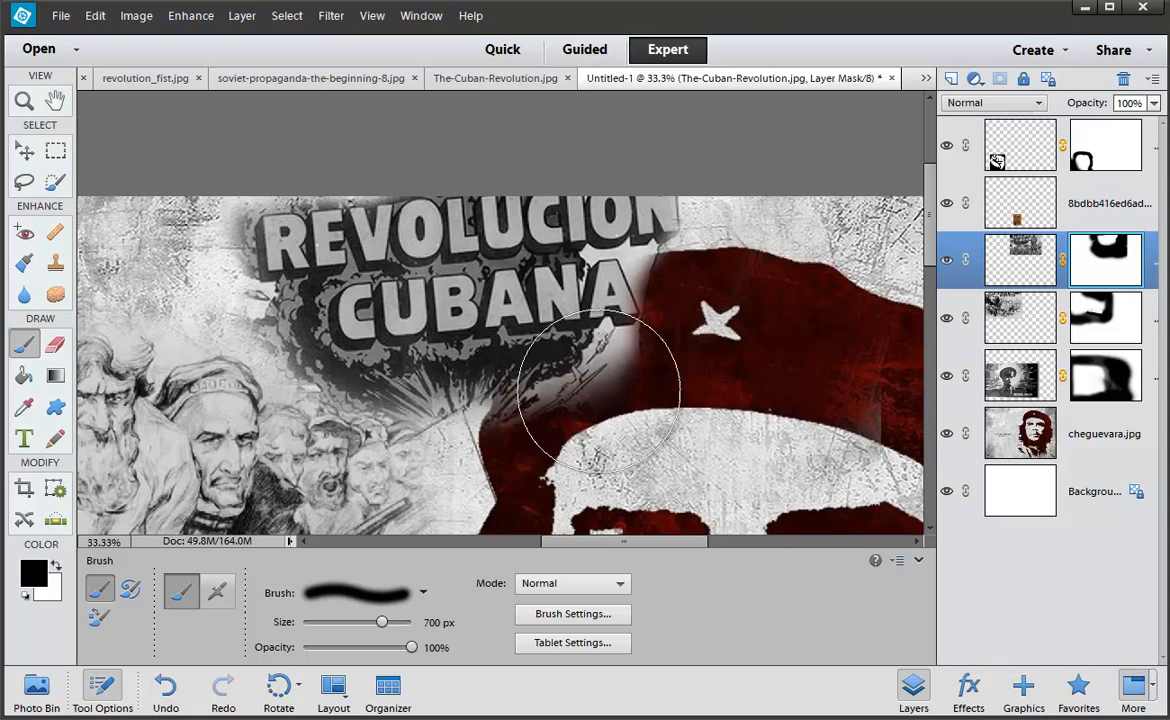
{"action": "mouse_move", "coordinate": [560, 370]}
{"action": "left_mouse_down"}
{"action": "mouse_move", "coordinate": [560, 420]}
{"action": "mouse_move", "coordinate": [515, 432]}
{"action": "left_mouse_up"}
{"action": "key", "text": "ctrl+z"}
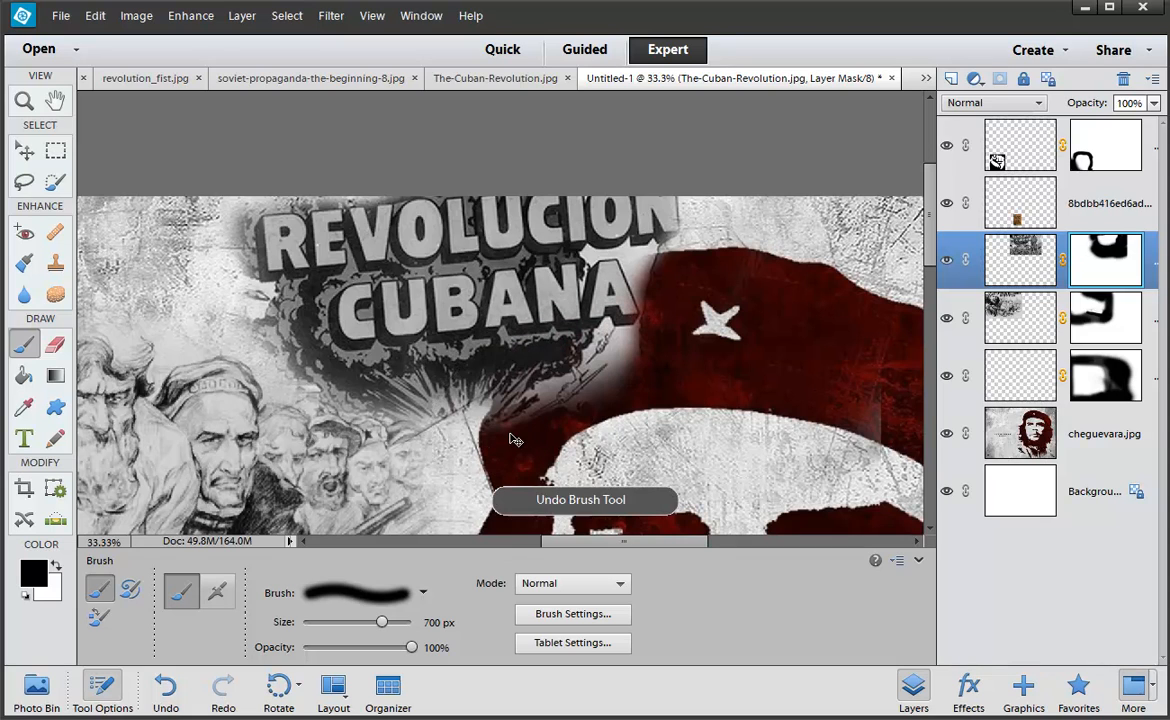
{"action": "key", "text": "bracketleft"}
{"action": "key", "text": "bracketleft"}
{"action": "key", "text": "bracketleft"}
{"action": "scroll", "coordinate": [607, 408], "scroll_direction": "down", "scroll_amount": 1}
{"action": "key", "text": "bracketleft"}
{"action": "key", "text": "bracketleft"}
{"action": "mouse_move", "coordinate": [645, 355]}
{"action": "left_mouse_down"}
{"action": "mouse_move", "coordinate": [609, 362]}
{"action": "mouse_move", "coordinate": [508, 413]}
{"action": "mouse_move", "coordinate": [646, 347]}
{"action": "mouse_move", "coordinate": [327, 369]}
{"action": "mouse_move", "coordinate": [304, 350]}
{"action": "mouse_move", "coordinate": [287, 304]}
{"action": "mouse_move", "coordinate": [257, 305]}
{"action": "mouse_move", "coordinate": [215, 277]}
{"action": "mouse_move", "coordinate": [221, 193]}
{"action": "left_mouse_up"}
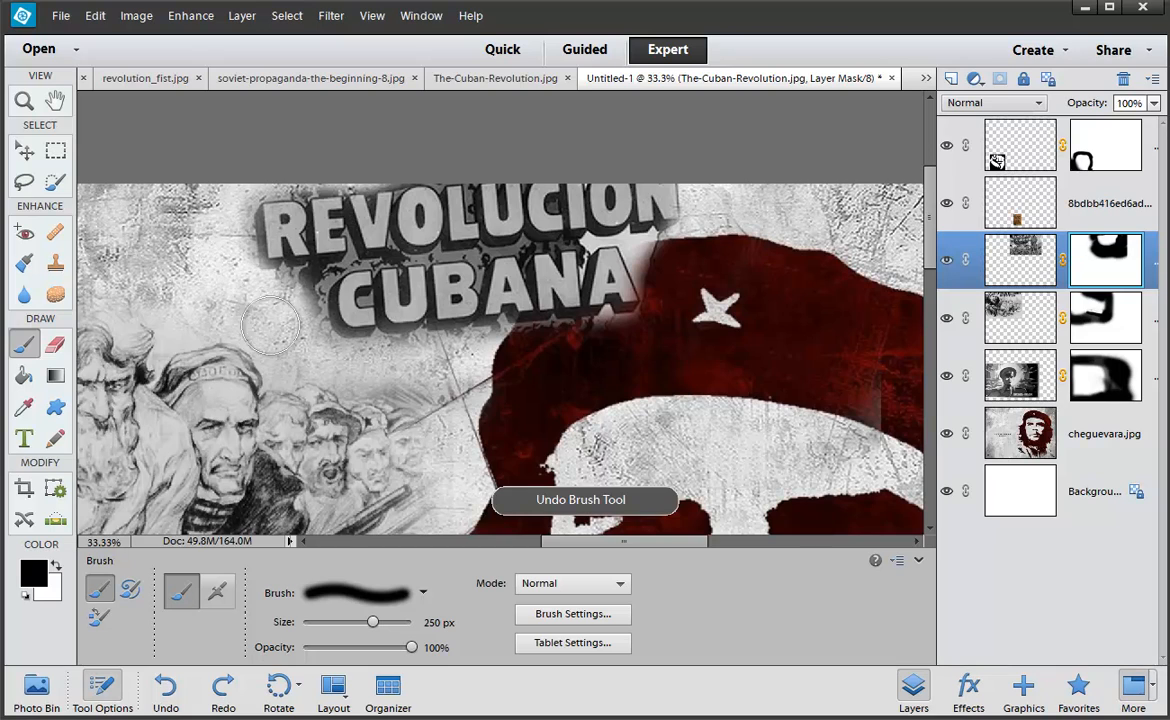
Move the Revolucion Cubana title slightly left, clear of the beret's edge.
{"action": "key", "text": "ctrl+0"}
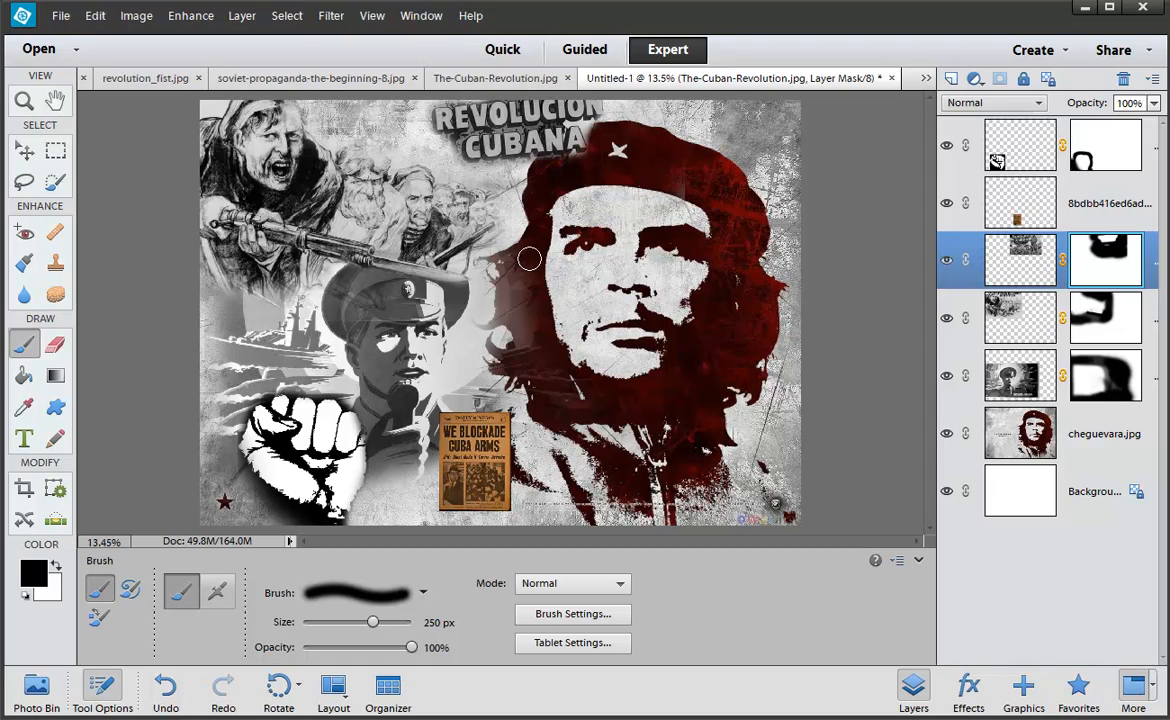
{"action": "key", "text": "v"}
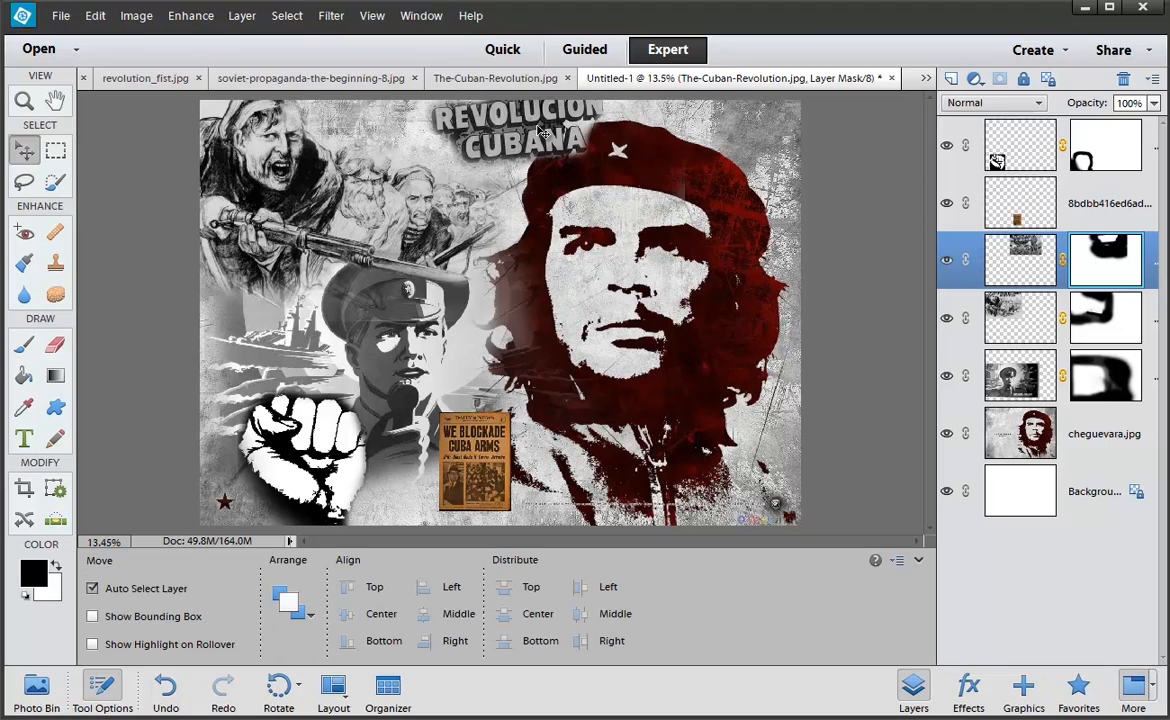
{"action": "left_click_drag", "start_coordinate": [527, 132], "coordinate": [513, 131]}
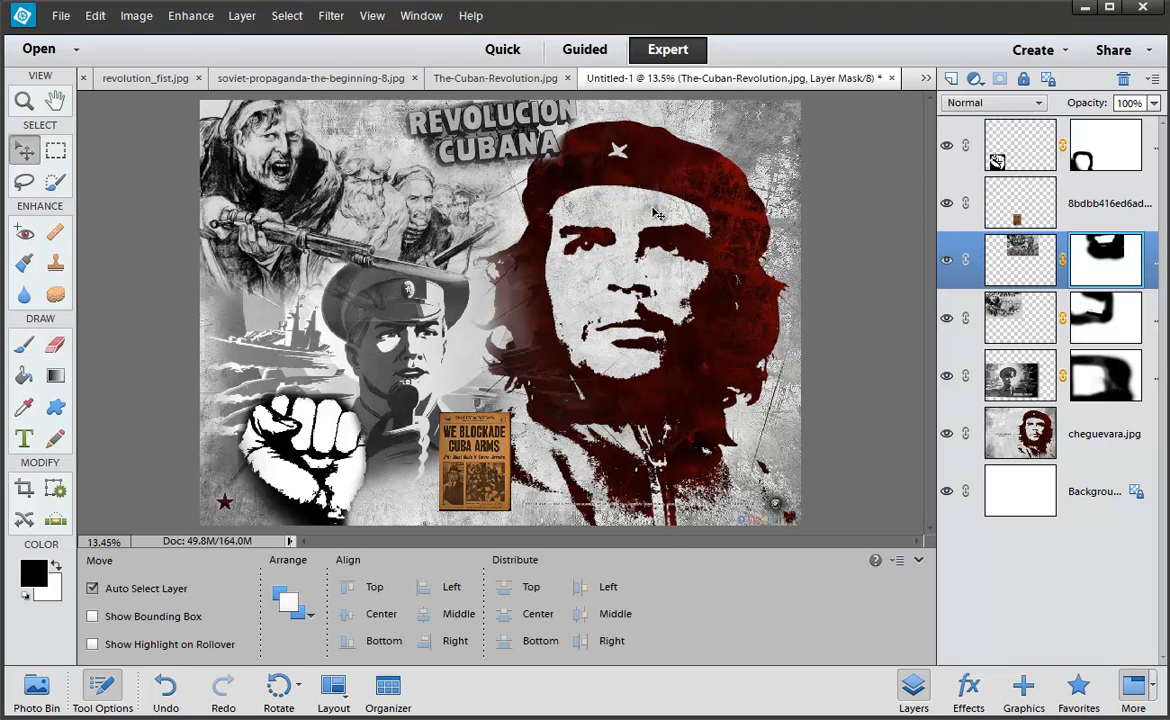
Paint out the title layer's leftover haze over Che's face and hair on its mask with a 900 px brush.
{"action": "key", "text": "b"}
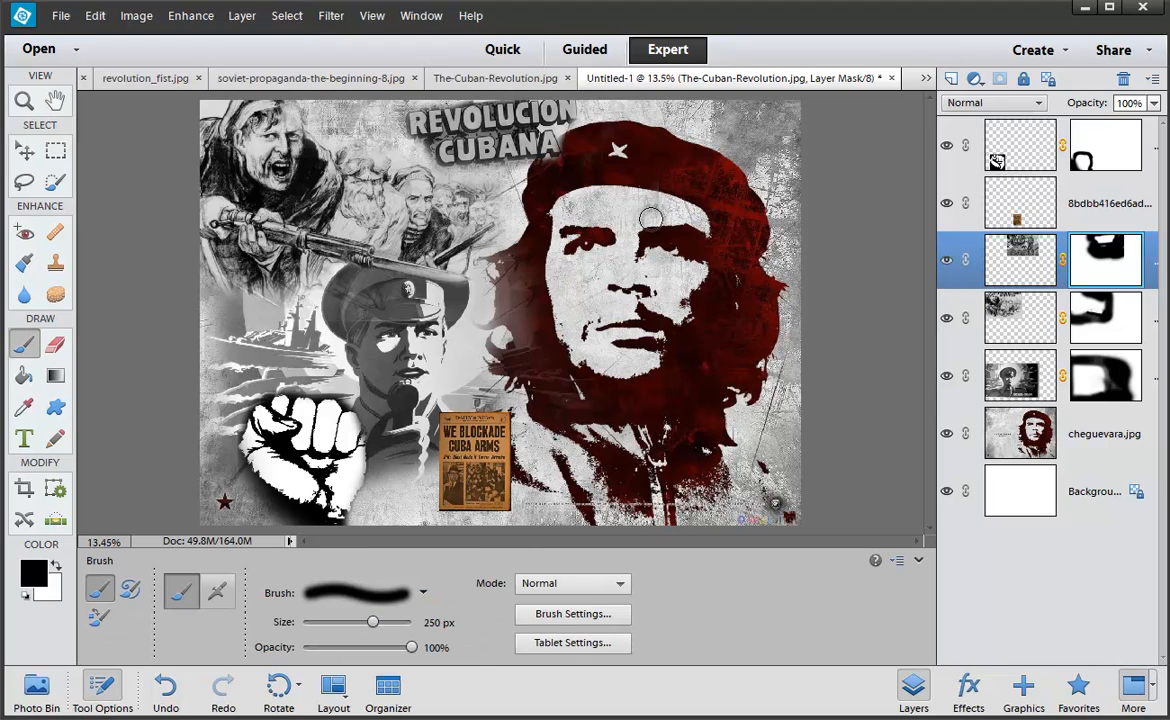
{"action": "key", "text": "bracketright"}
{"action": "key", "text": "bracketright"}
{"action": "key", "text": "bracketright"}
{"action": "key", "text": "bracketright"}
{"action": "key", "text": "bracketright"}
{"action": "key", "text": "bracketright"}
{"action": "key", "text": "bracketright"}
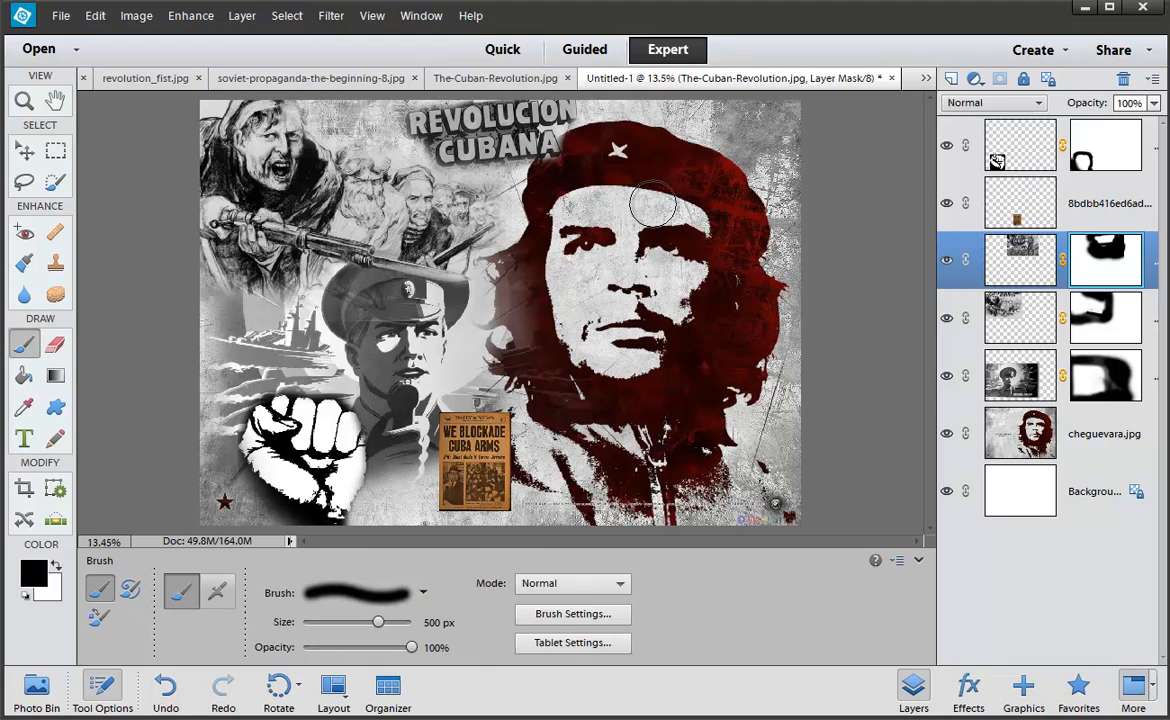
{"action": "mouse_move", "coordinate": [673, 297]}
{"action": "left_mouse_down"}
{"action": "mouse_move", "coordinate": [520, 250]}
{"action": "mouse_move", "coordinate": [487, 300]}
{"action": "mouse_move", "coordinate": [714, 330]}
{"action": "left_mouse_up"}
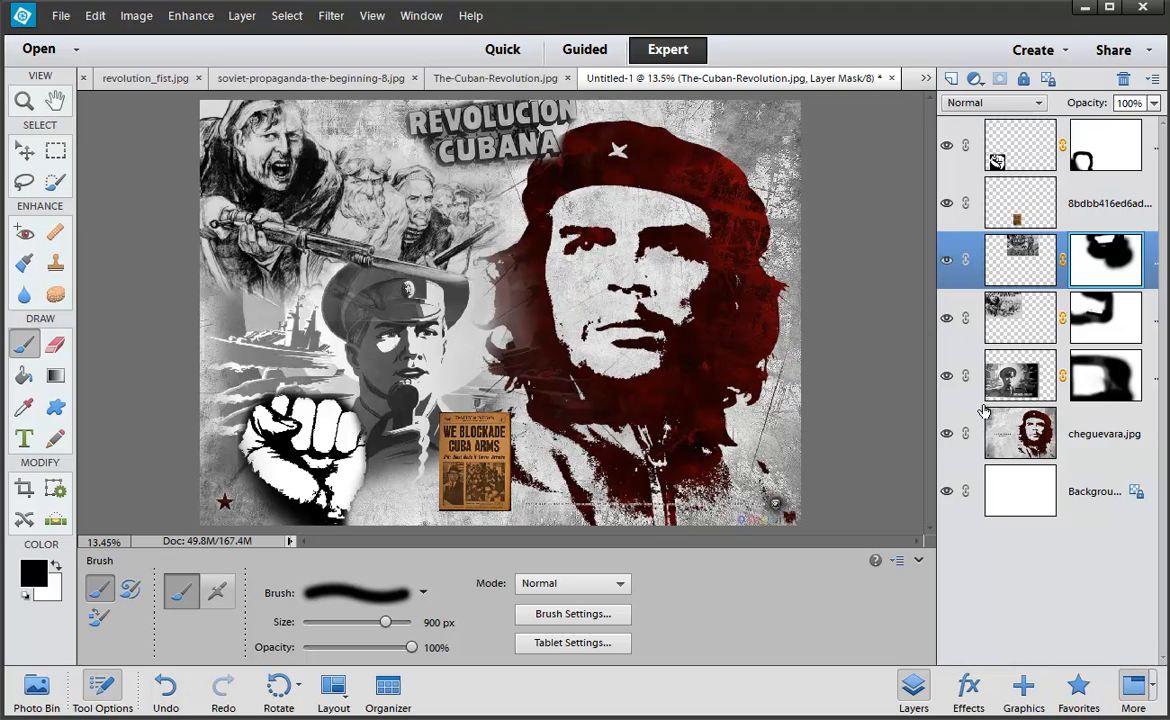
On the officer poster's layer mask, paint out the poster's overlap on Che's hair and collar with a 900 px brush.
{"action": "left_click", "coordinate": [946, 378]}
{"action": "left_click", "coordinate": [946, 378]}
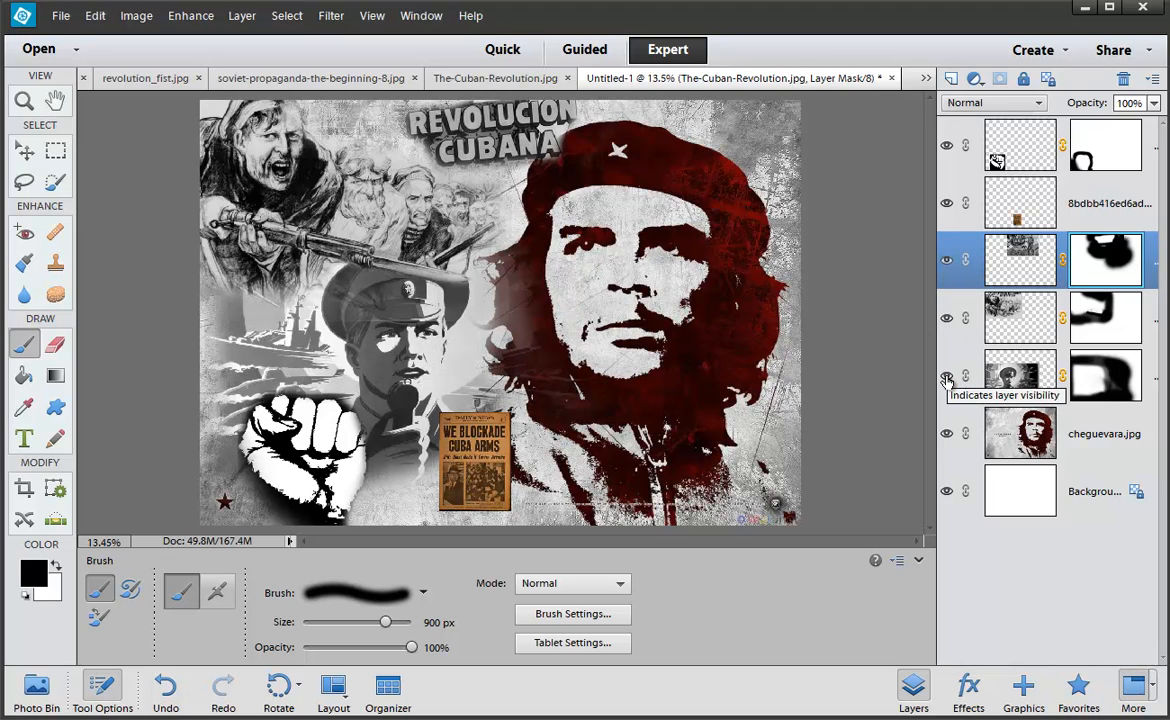
{"action": "left_click", "coordinate": [1104, 385]}
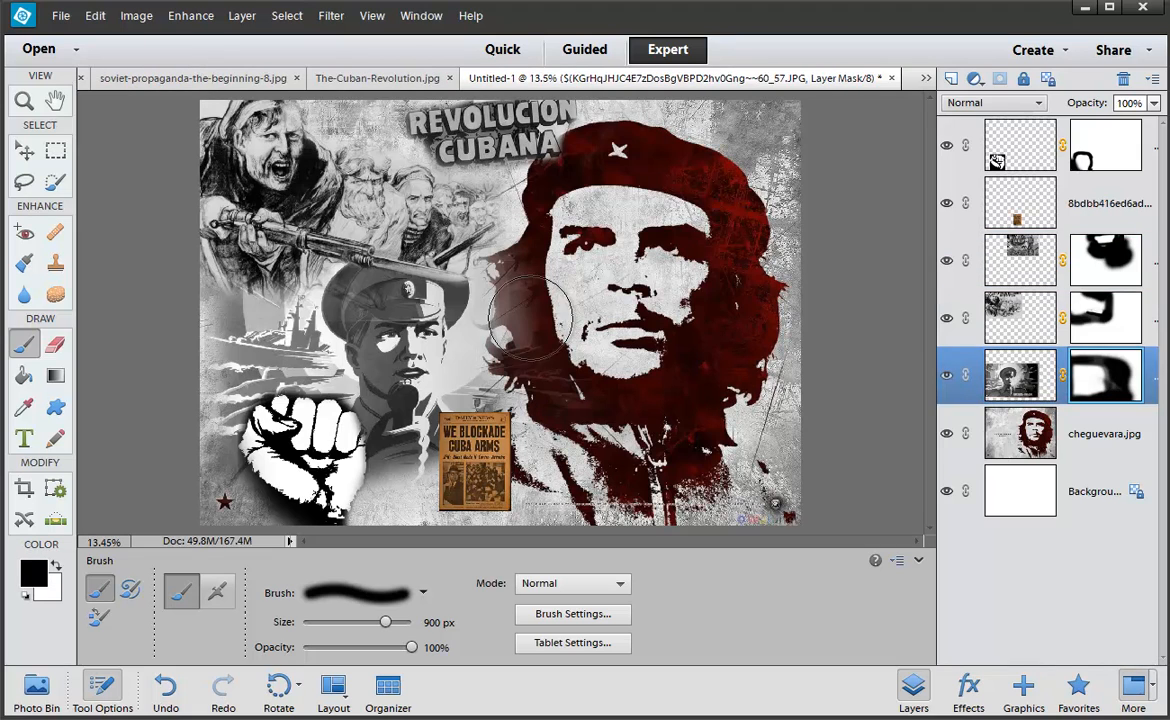
{"action": "mouse_move", "coordinate": [481, 248]}
{"action": "left_mouse_down"}
{"action": "mouse_move", "coordinate": [475, 269]}
{"action": "mouse_move", "coordinate": [504, 347]}
{"action": "mouse_move", "coordinate": [470, 310]}
{"action": "mouse_move", "coordinate": [485, 300]}
{"action": "mouse_move", "coordinate": [592, 390]}
{"action": "mouse_move", "coordinate": [667, 490]}
{"action": "mouse_move", "coordinate": [608, 452]}
{"action": "mouse_move", "coordinate": [660, 493]}
{"action": "left_mouse_up"}
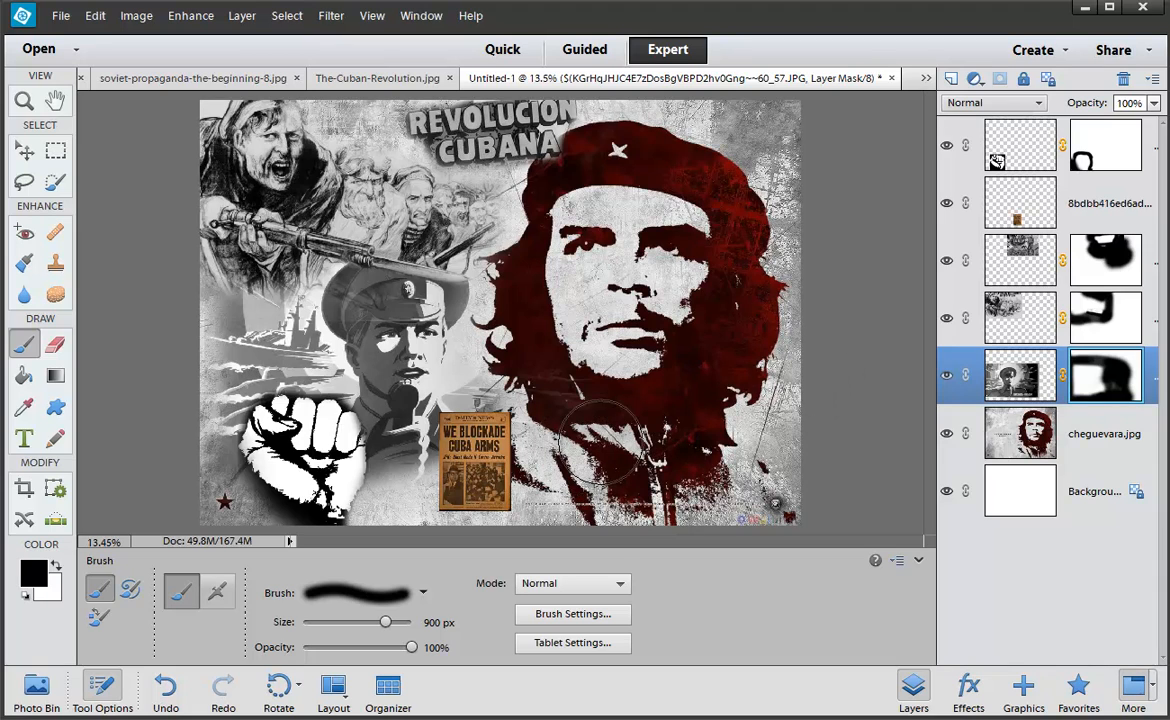
Scale the Daily News newspaper layer to 249.01% and place it in the collage's lower-left corner.
{"action": "left_click", "coordinate": [1105, 190]}
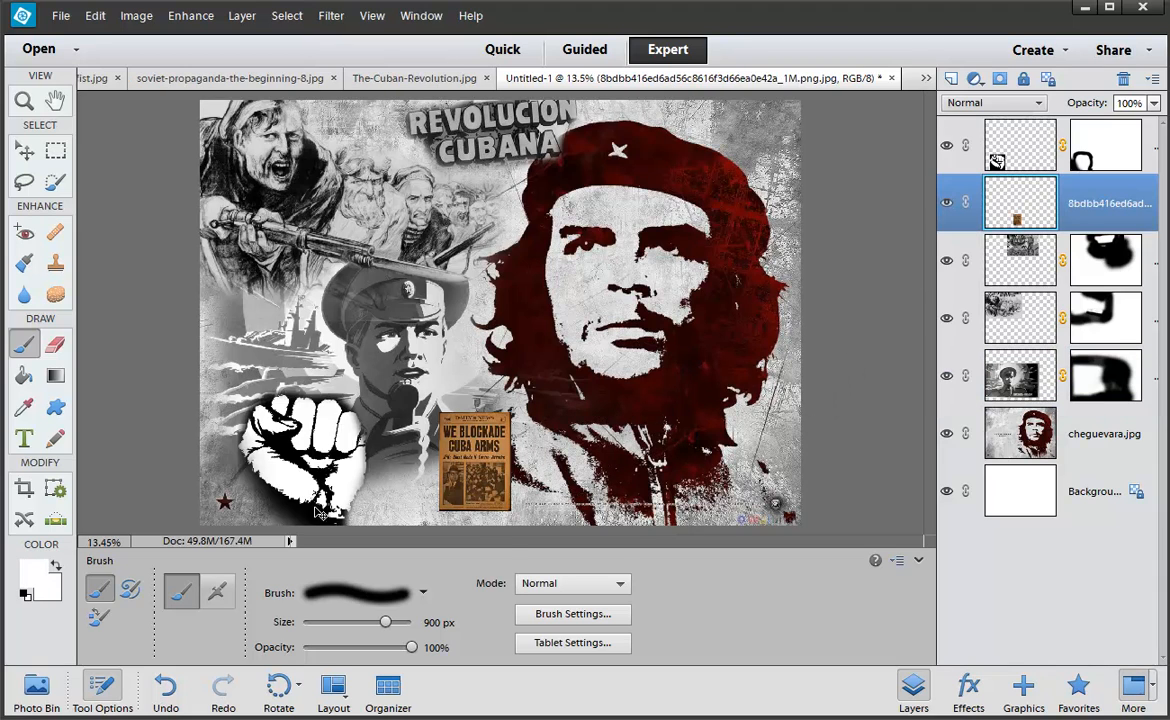
{"action": "key", "text": "ctrl+t"}
{"action": "mouse_move", "coordinate": [511, 411]}
{"action": "left_mouse_down"}
{"action": "mouse_move", "coordinate": [617, 264]}
{"action": "mouse_move", "coordinate": [487, 427]}
{"action": "mouse_move", "coordinate": [308, 423]}
{"action": "mouse_move", "coordinate": [307, 433]}
{"action": "left_mouse_up"}
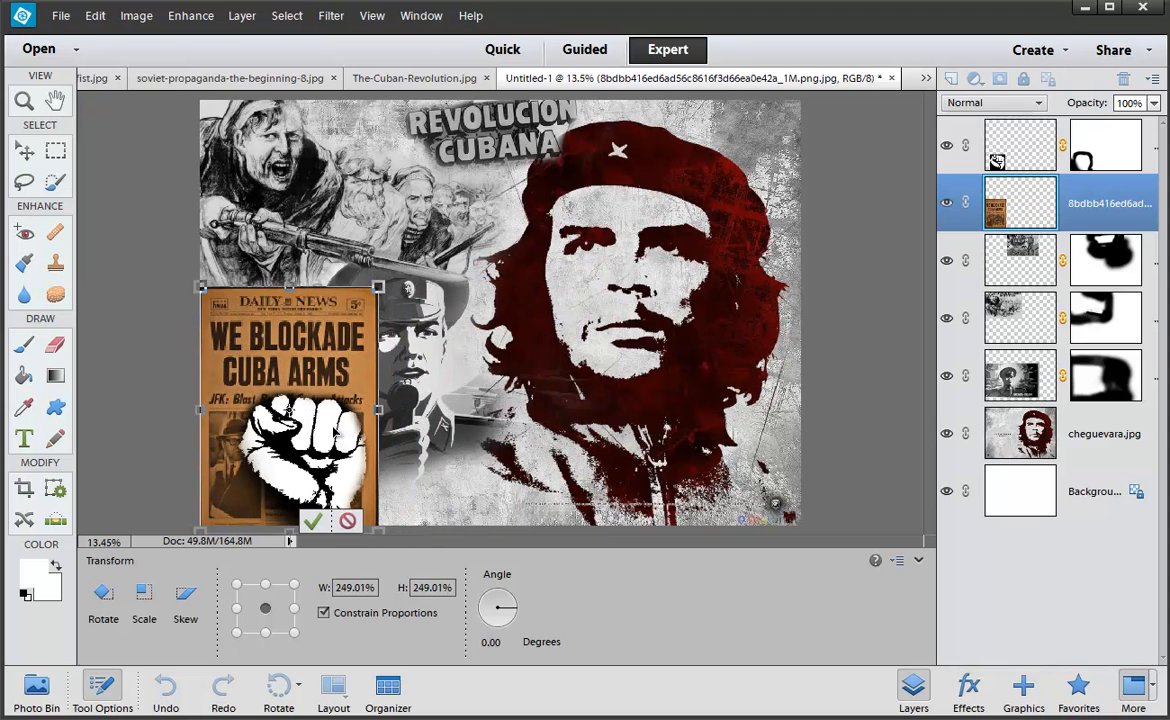
{"action": "key", "text": "Return"}
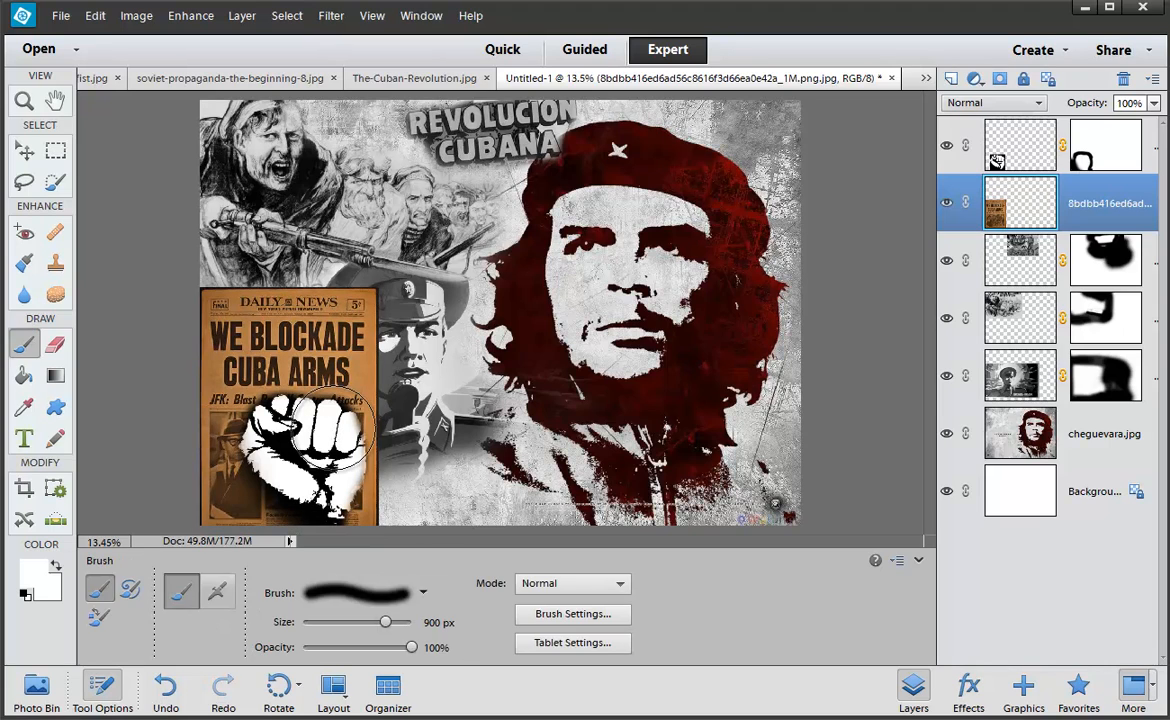
Fully desaturate the newspaper layer with Hue/Saturation.
{"action": "key", "text": "ctrl+u"}
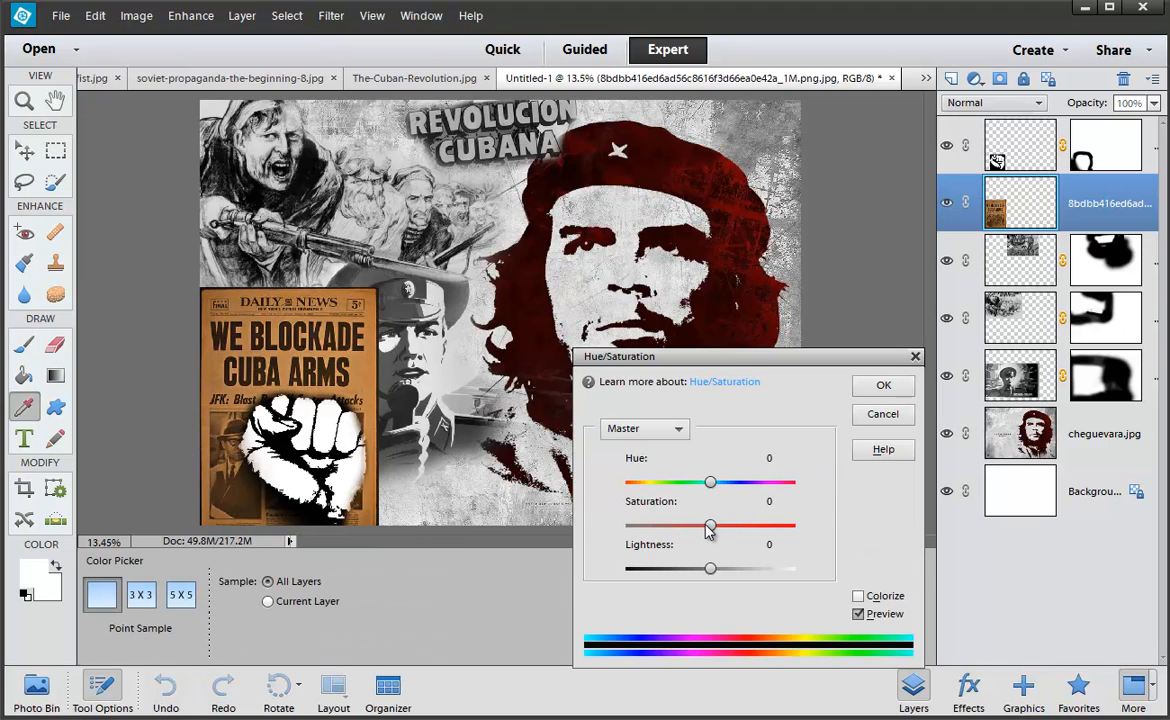
{"action": "left_click_drag", "start_coordinate": [707, 527], "coordinate": [616, 540]}
{"action": "left_click", "coordinate": [883, 385]}
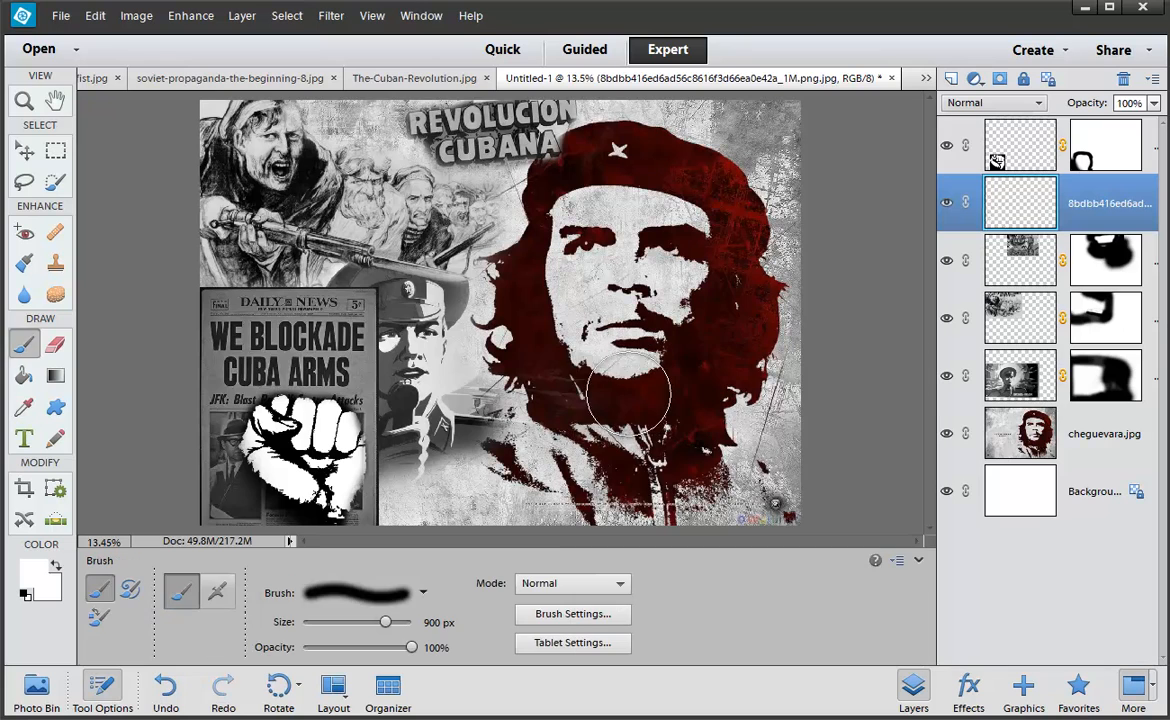
Brighten the newspaper with Levels by setting the highlight input level to 175.
{"action": "key", "text": "ctrl+k"}
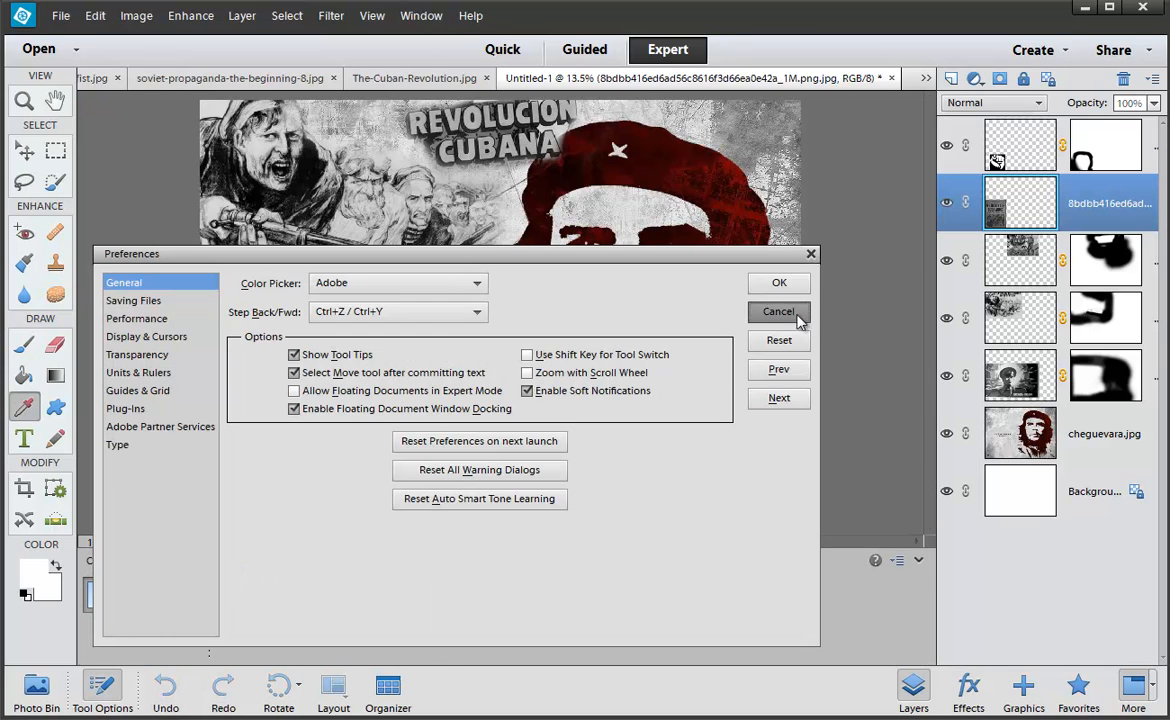
{"action": "left_click", "coordinate": [798, 316]}
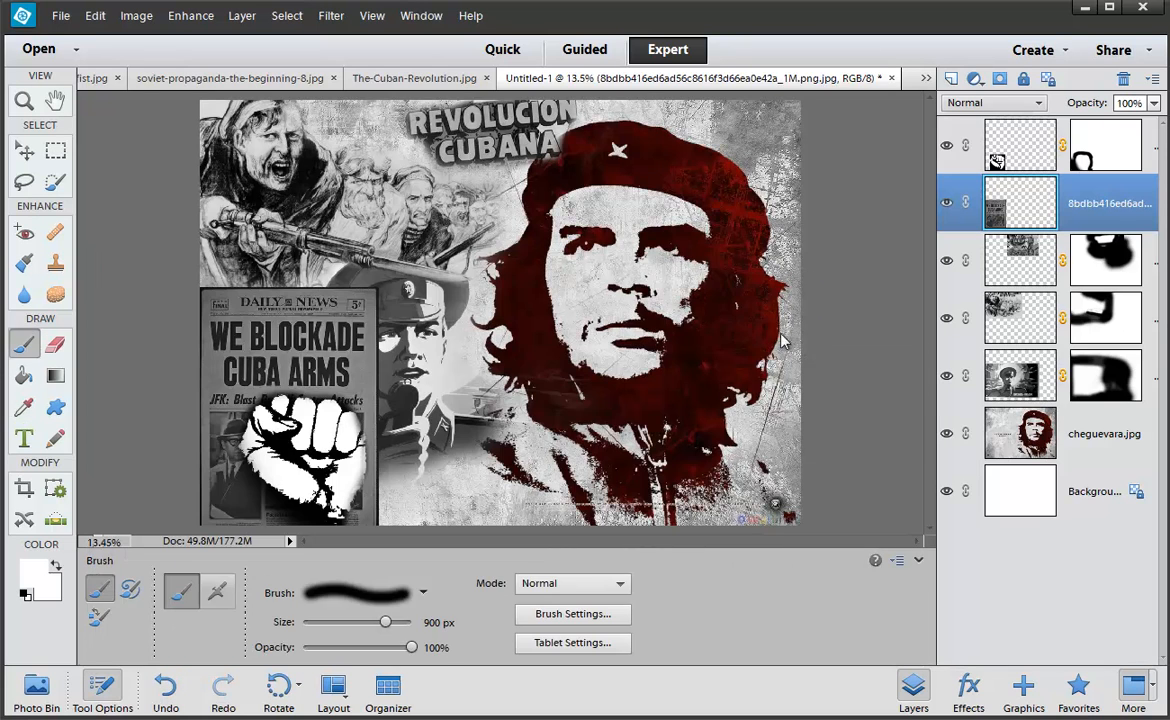
{"action": "key", "text": "ctrl+l"}
{"action": "left_click_drag", "start_coordinate": [984, 541], "coordinate": [916, 549]}
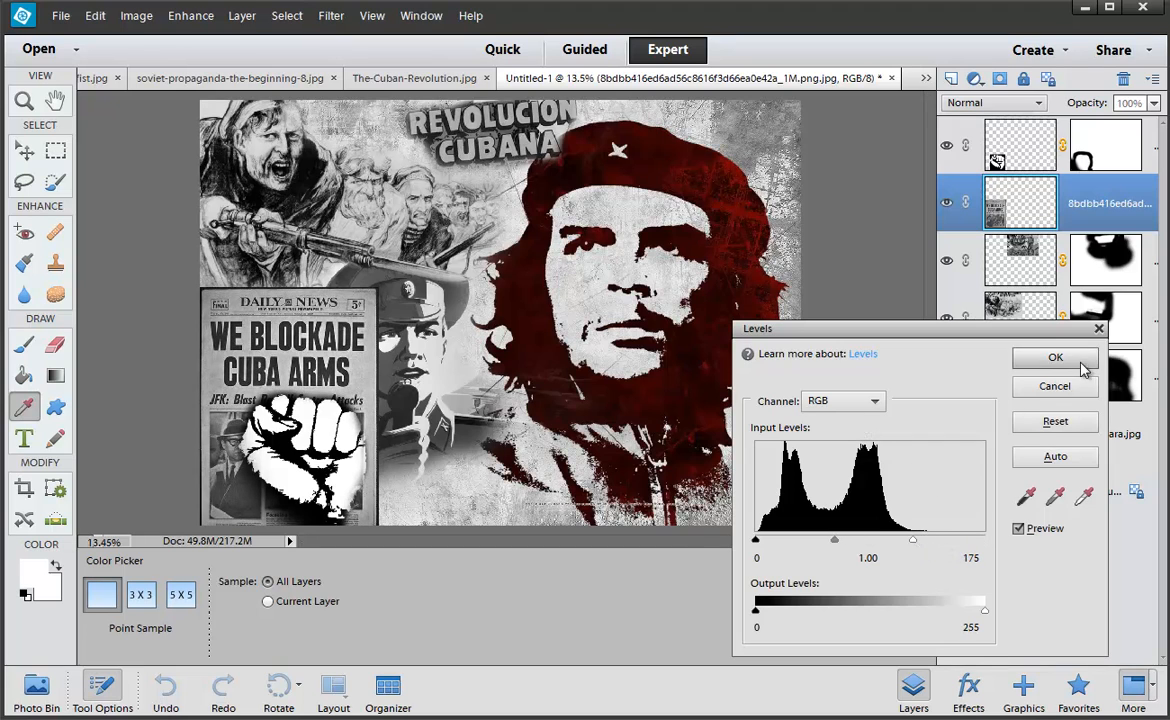
{"action": "left_click", "coordinate": [1055, 357]}
Move the newspaper layer beneath the officer poster and paint the poster's mask to reveal the headline, blending near the officer at 45% brush opacity.
{"action": "mouse_move", "coordinate": [982, 205]}
{"action": "left_mouse_down"}
{"action": "mouse_move", "coordinate": [1076, 236]}
{"action": "mouse_move", "coordinate": [1084, 389]}
{"action": "left_mouse_up"}
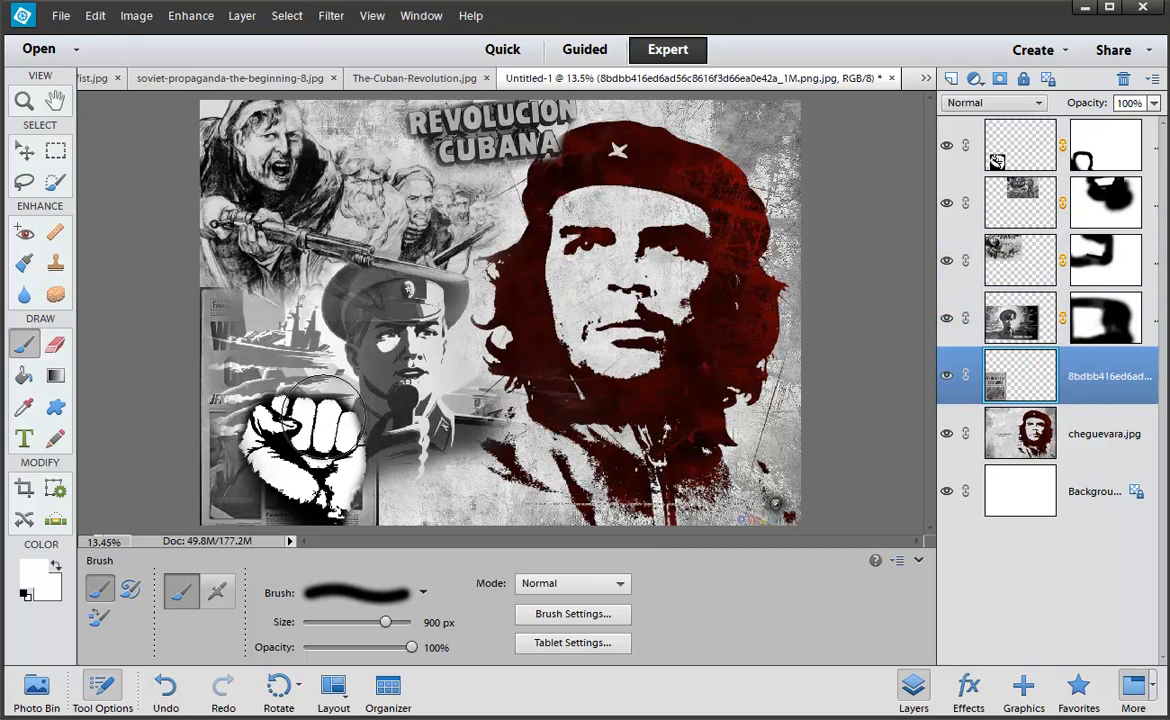
{"action": "left_click", "coordinate": [1011, 330]}
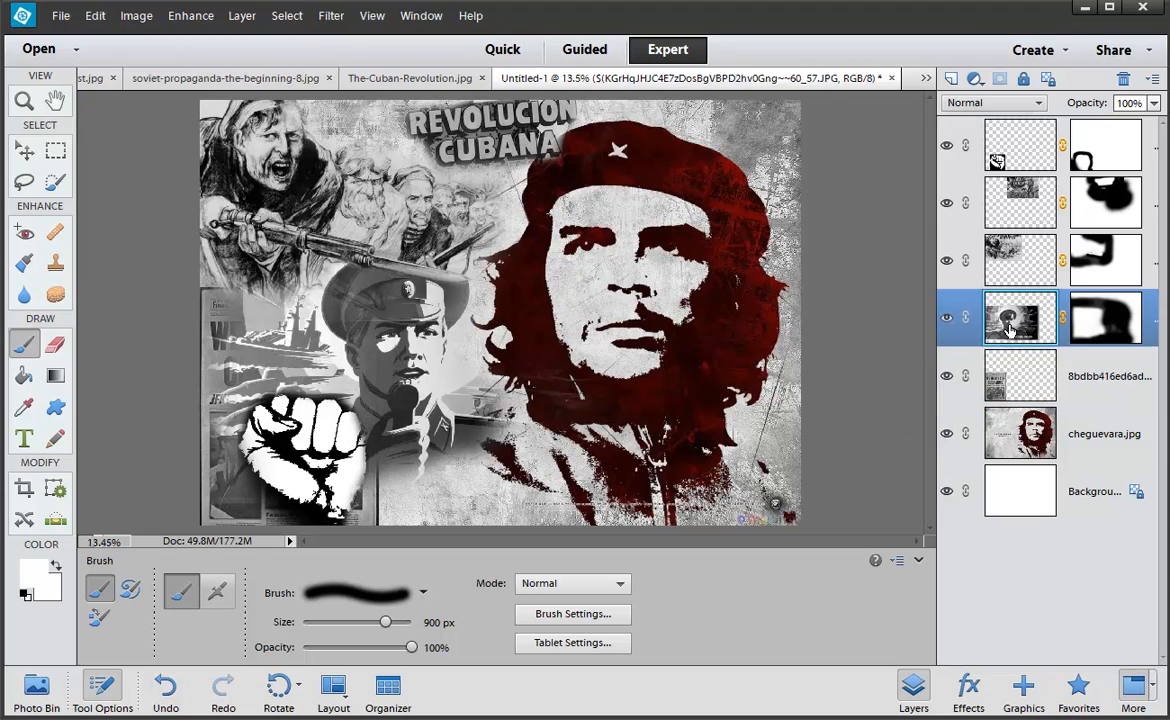
{"action": "left_click", "coordinate": [1124, 333]}
{"action": "mouse_move", "coordinate": [225, 362]}
{"action": "left_mouse_down"}
{"action": "mouse_move", "coordinate": [245, 348]}
{"action": "mouse_move", "coordinate": [222, 318]}
{"action": "mouse_move", "coordinate": [256, 356]}
{"action": "mouse_move", "coordinate": [244, 328]}
{"action": "left_mouse_up"}
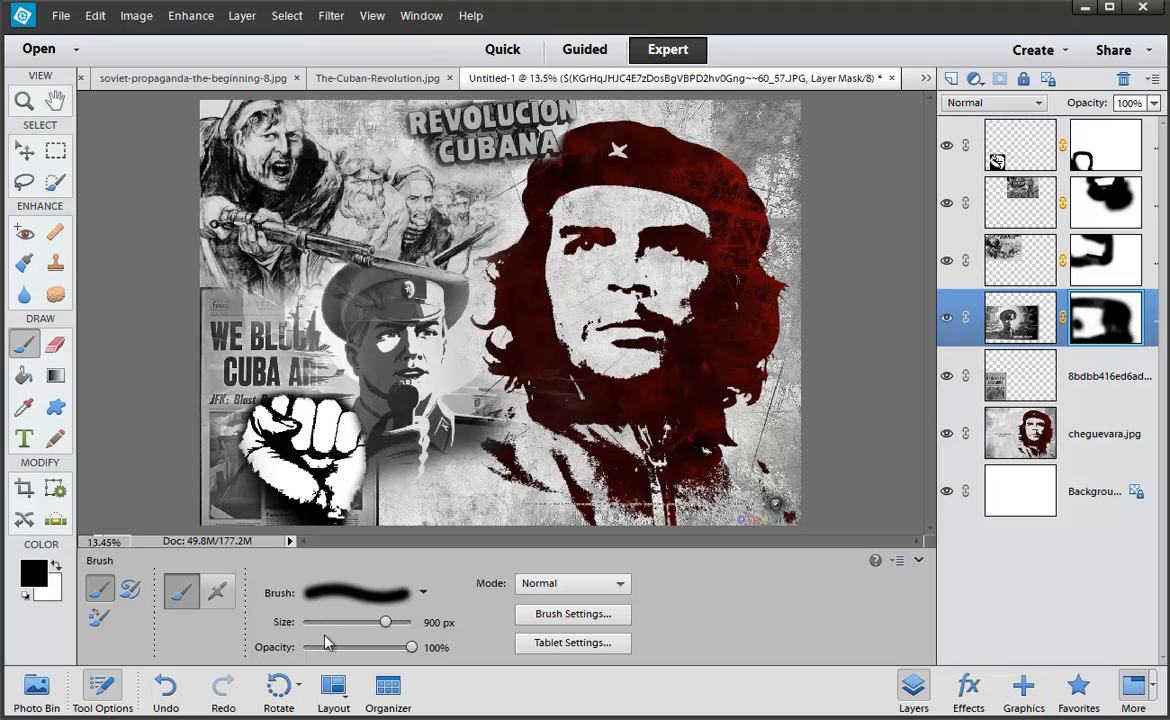
{"action": "left_click", "coordinate": [352, 648]}
{"action": "mouse_move", "coordinate": [278, 318]}
{"action": "left_mouse_down"}
{"action": "mouse_move", "coordinate": [297, 345]}
{"action": "mouse_move", "coordinate": [265, 315]}
{"action": "mouse_move", "coordinate": [229, 342]}
{"action": "mouse_move", "coordinate": [170, 347]}
{"action": "left_mouse_up"}
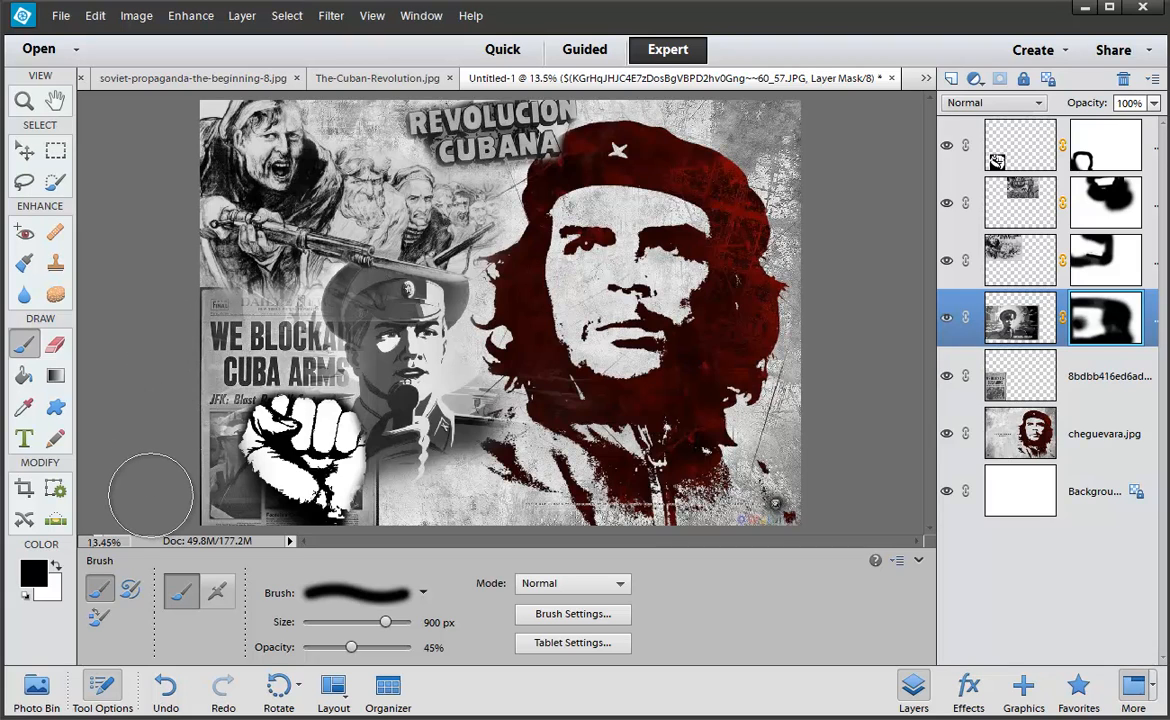
Trim the newspaper's dark outer border by selecting its inner area, inverting the selection, deleting the rest and deselecting.
{"action": "key", "text": "m"}
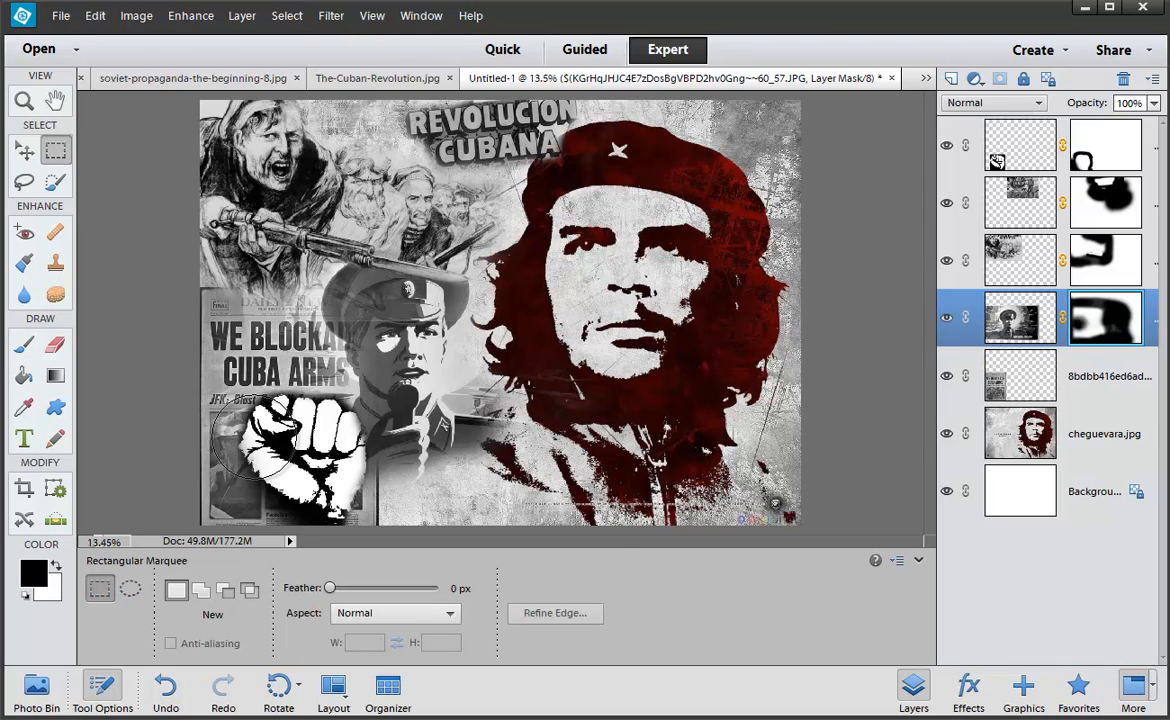
{"action": "left_click", "coordinate": [1013, 390]}
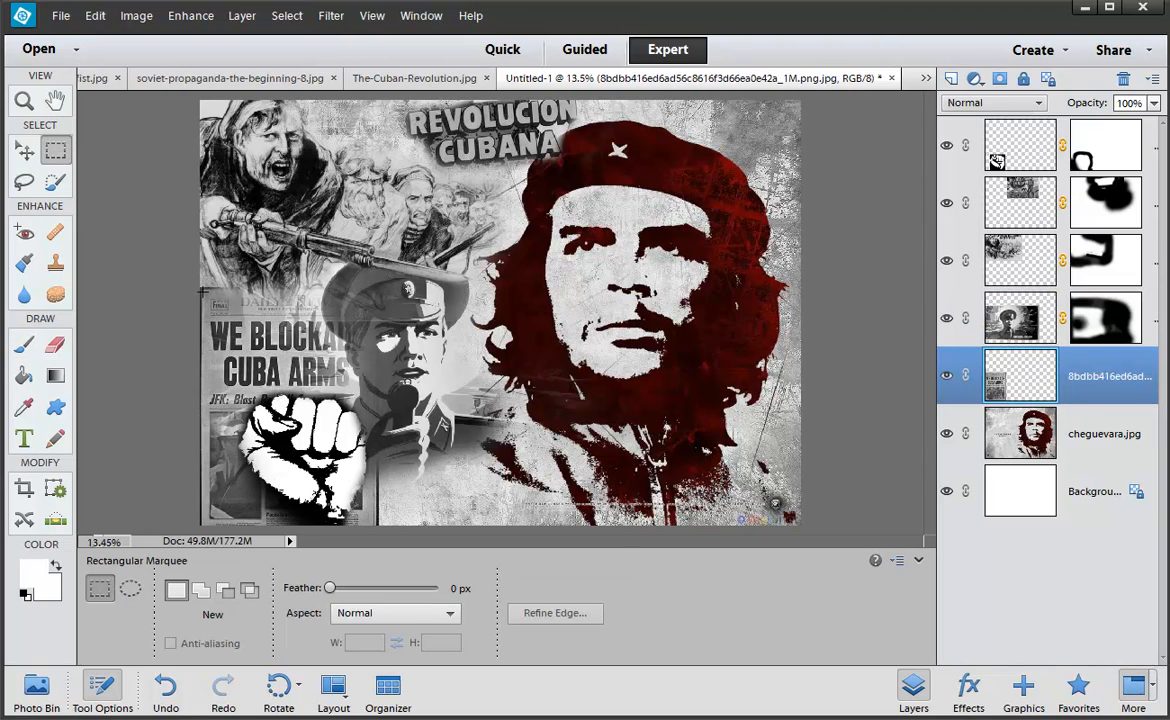
{"action": "left_click_drag", "start_coordinate": [203, 290], "coordinate": [376, 522]}
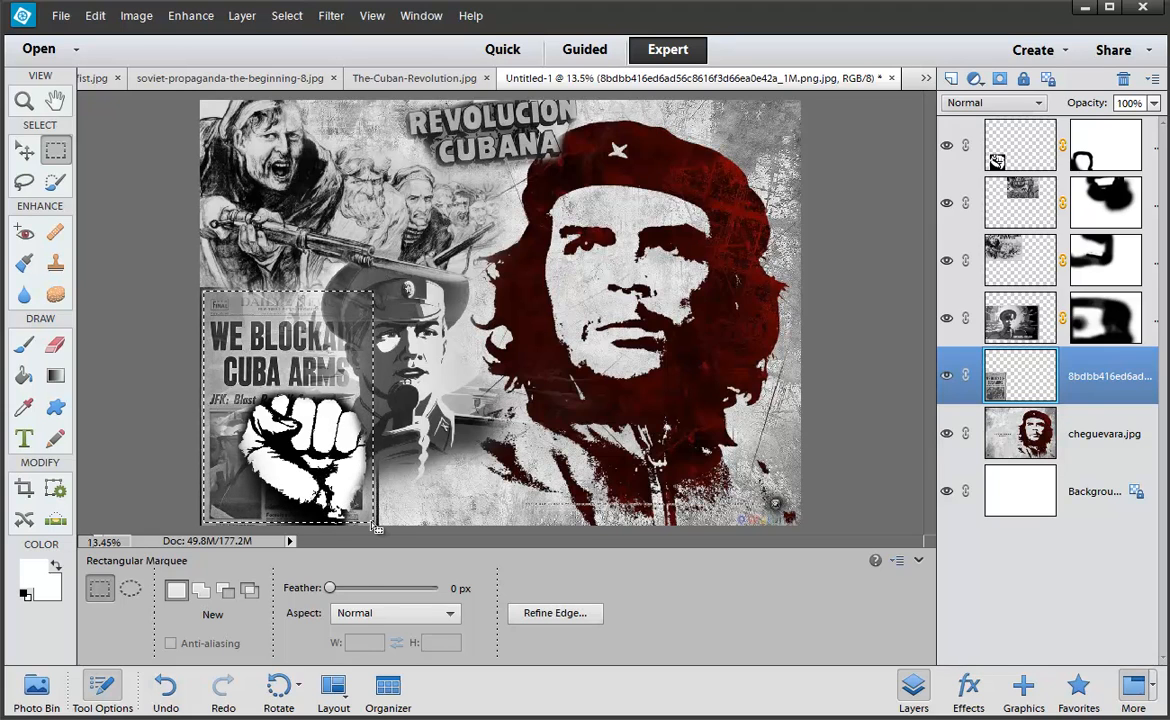
{"action": "key", "text": "ctrl+shift+i"}
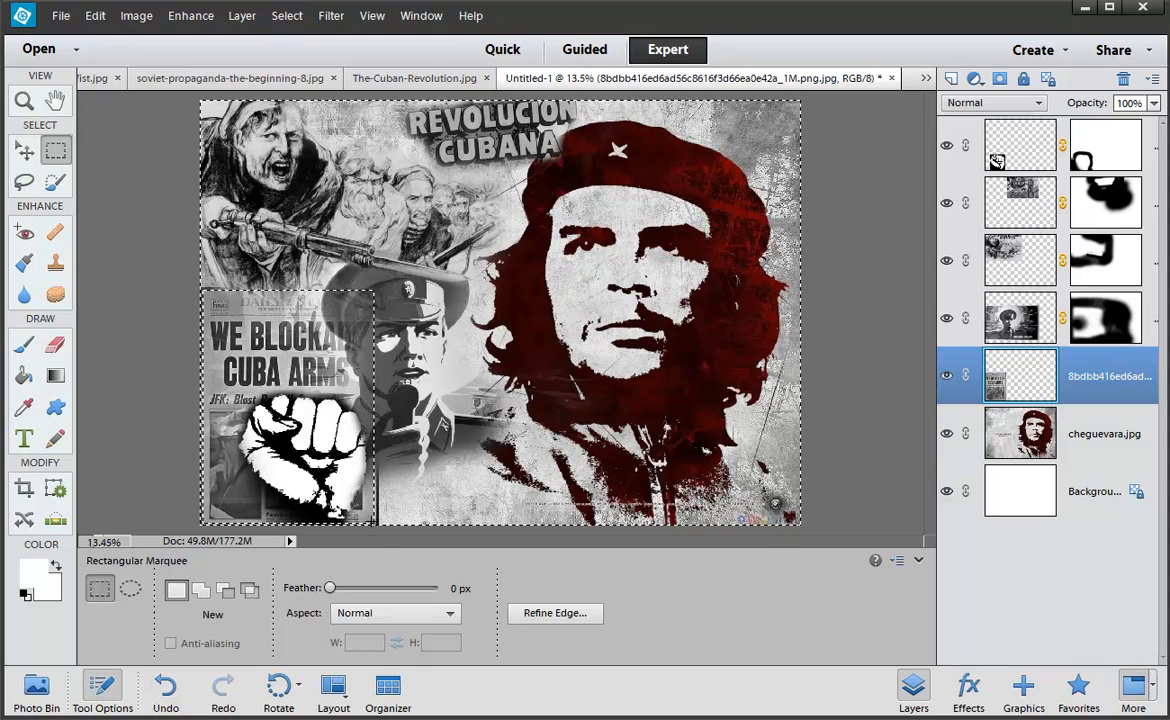
{"action": "key", "text": "Delete"}
{"action": "key", "text": "ctrl+d"}
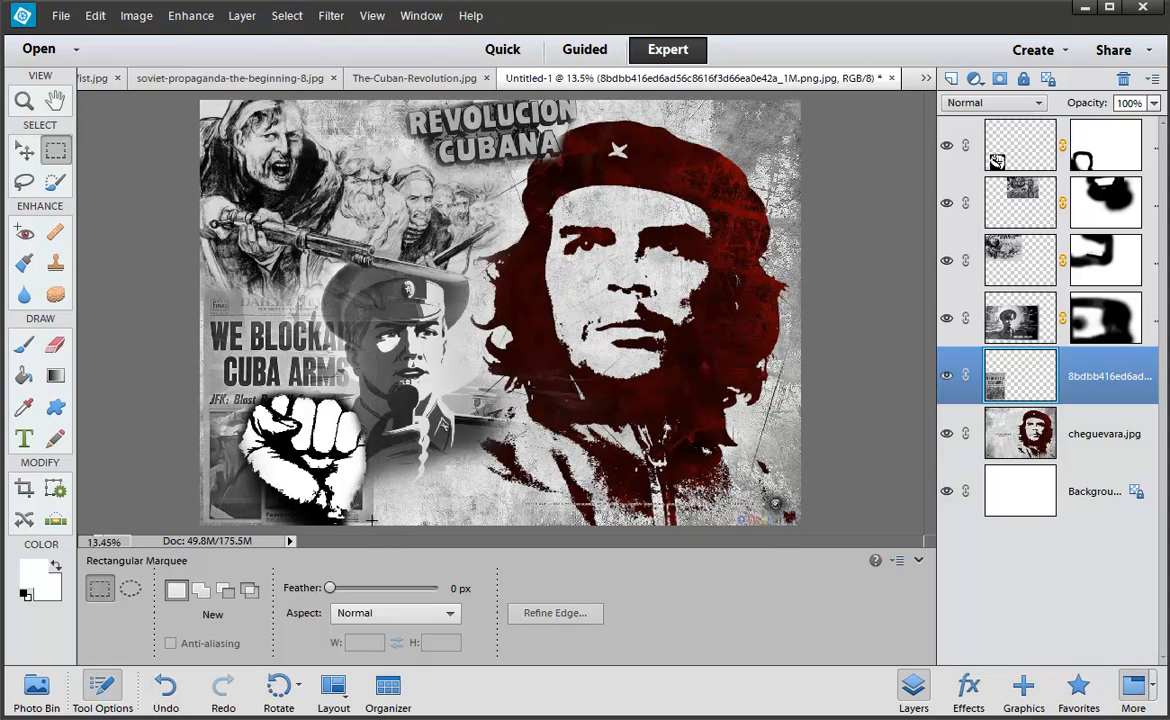
Nudge the trimmed newspaper left and down to sit flush with the canvas's lower-left corner.
{"action": "key", "text": "v"}
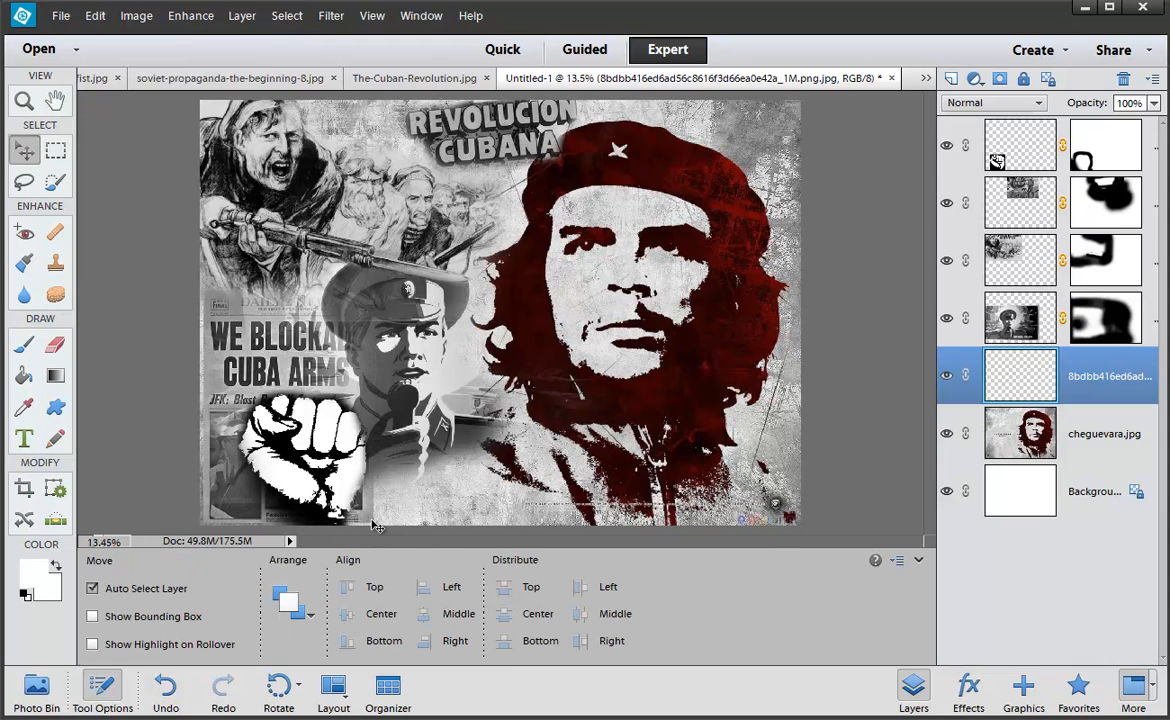
{"action": "key", "text": "shift+Left"}
{"action": "key", "text": "shift+Left"}
{"action": "key", "text": "shift+Left"}
{"action": "key", "text": "shift+Left"}
{"action": "key", "text": "shift+Down"}
{"action": "key", "text": "shift+Down"}
{"action": "key", "text": "shift+Down"}
{"action": "key", "text": "shift+Down"}
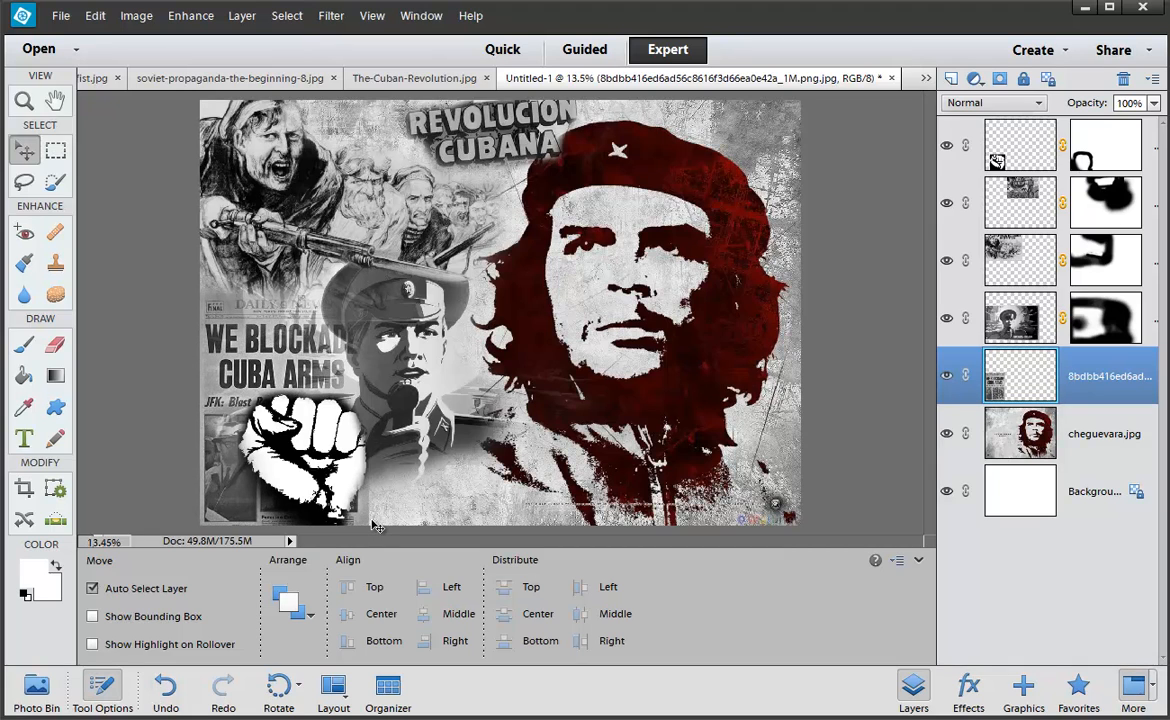
{"action": "left_click_drag", "start_coordinate": [309, 449], "coordinate": [338, 491]}
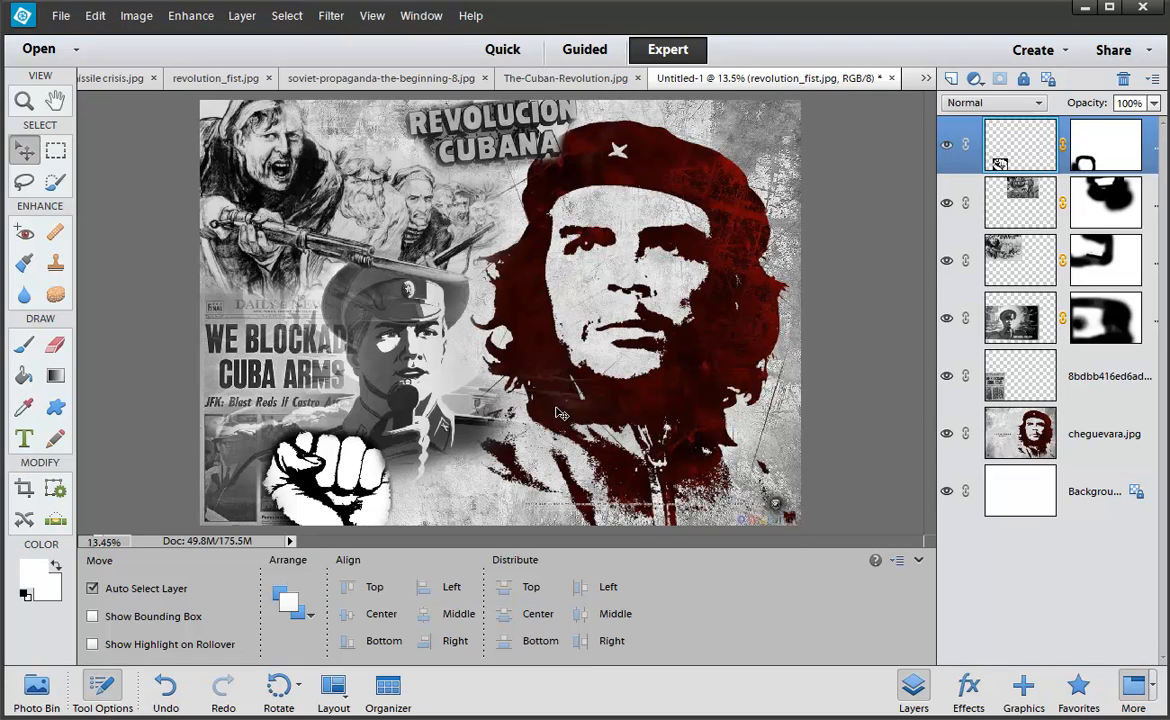
{"action": "left_click", "coordinate": [1028, 346]}
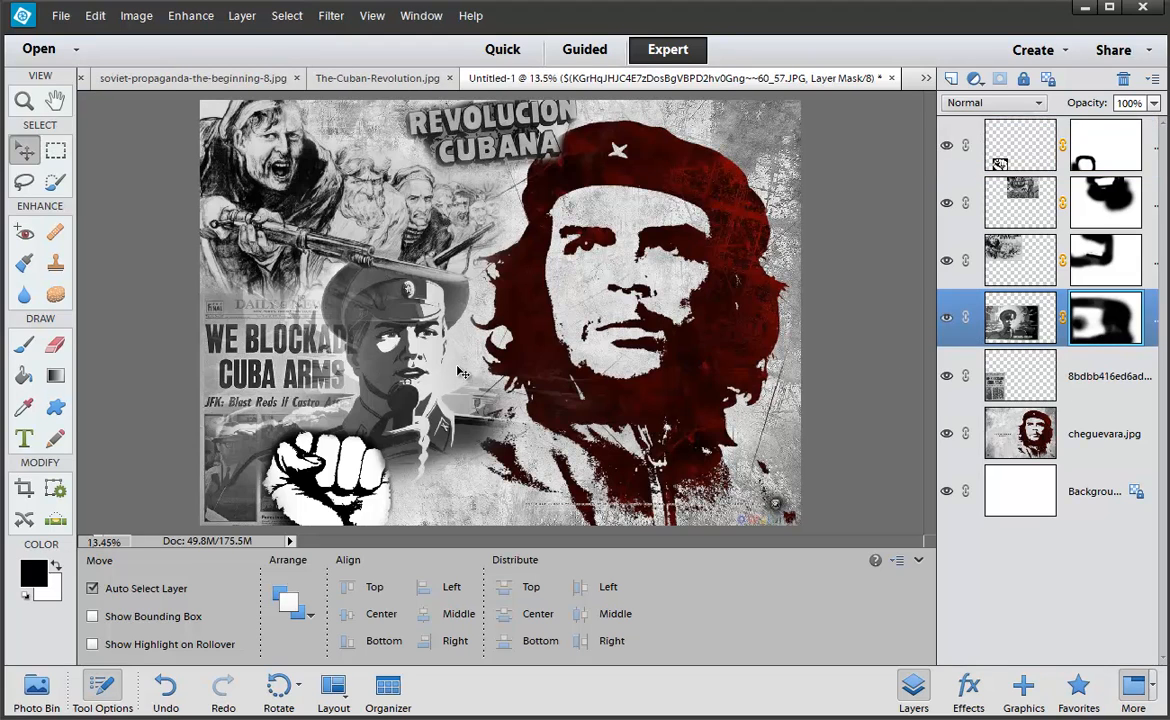
{"action": "key", "text": "b"}
{"action": "left_click", "coordinate": [365, 320]}
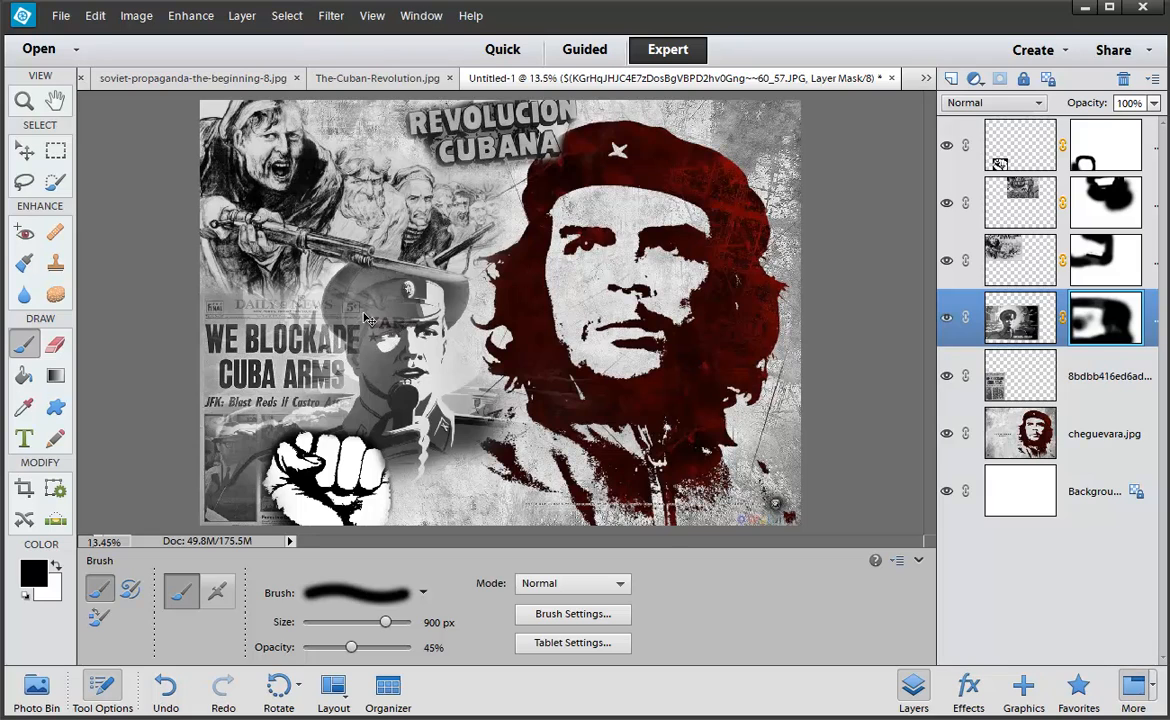
{"action": "key", "text": "ctrl+z"}
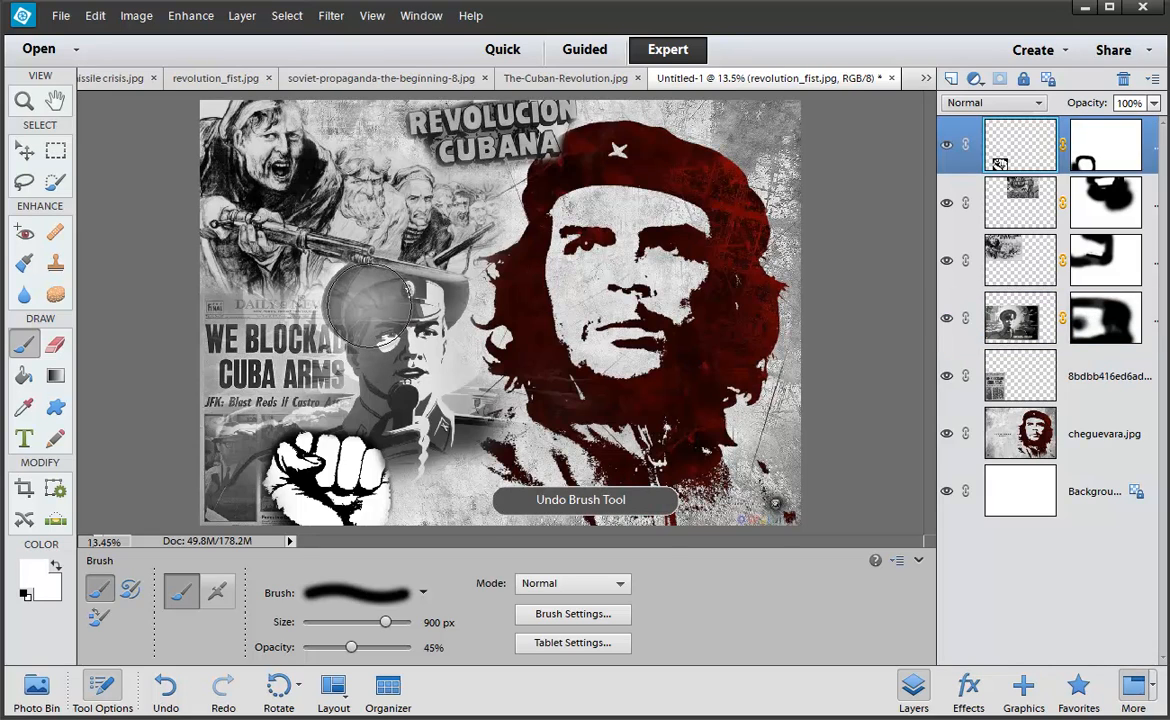
{"action": "key", "text": "ctrl+z"}
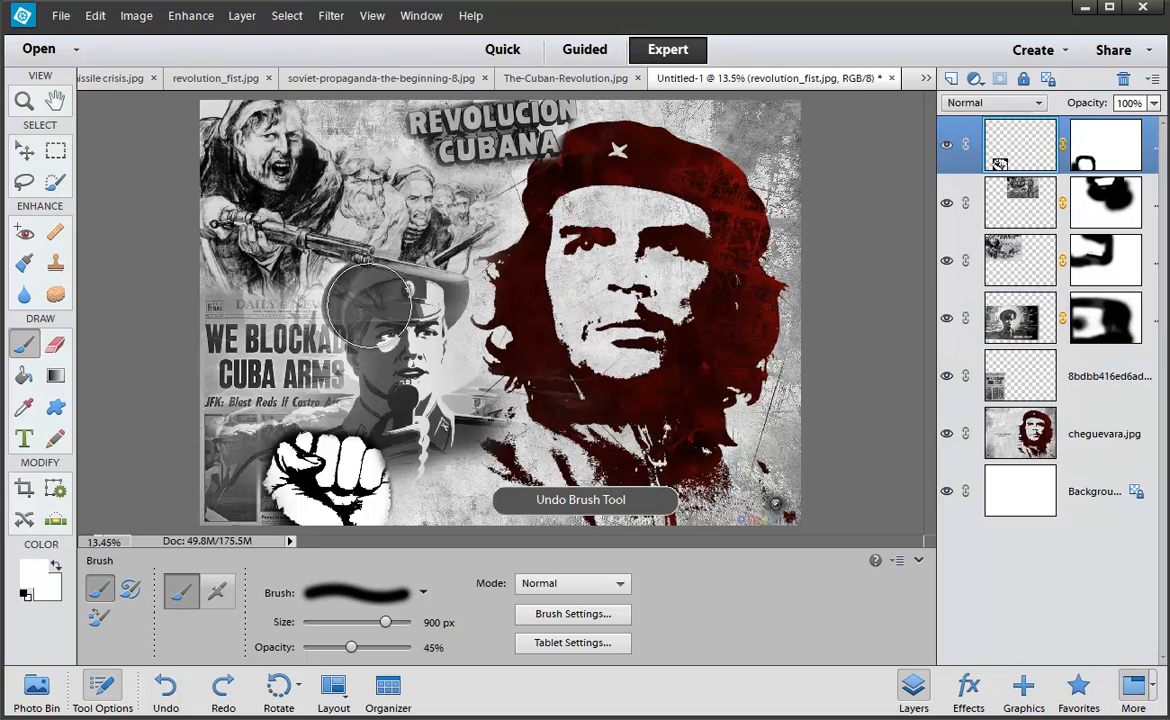
{"action": "mouse_move", "coordinate": [369, 305]}
{"action": "left_mouse_down"}
{"action": "mouse_move", "coordinate": [375, 327]}
{"action": "mouse_move", "coordinate": [355, 320]}
{"action": "mouse_move", "coordinate": [371, 308]}
{"action": "mouse_move", "coordinate": [384, 318]}
{"action": "left_mouse_up"}
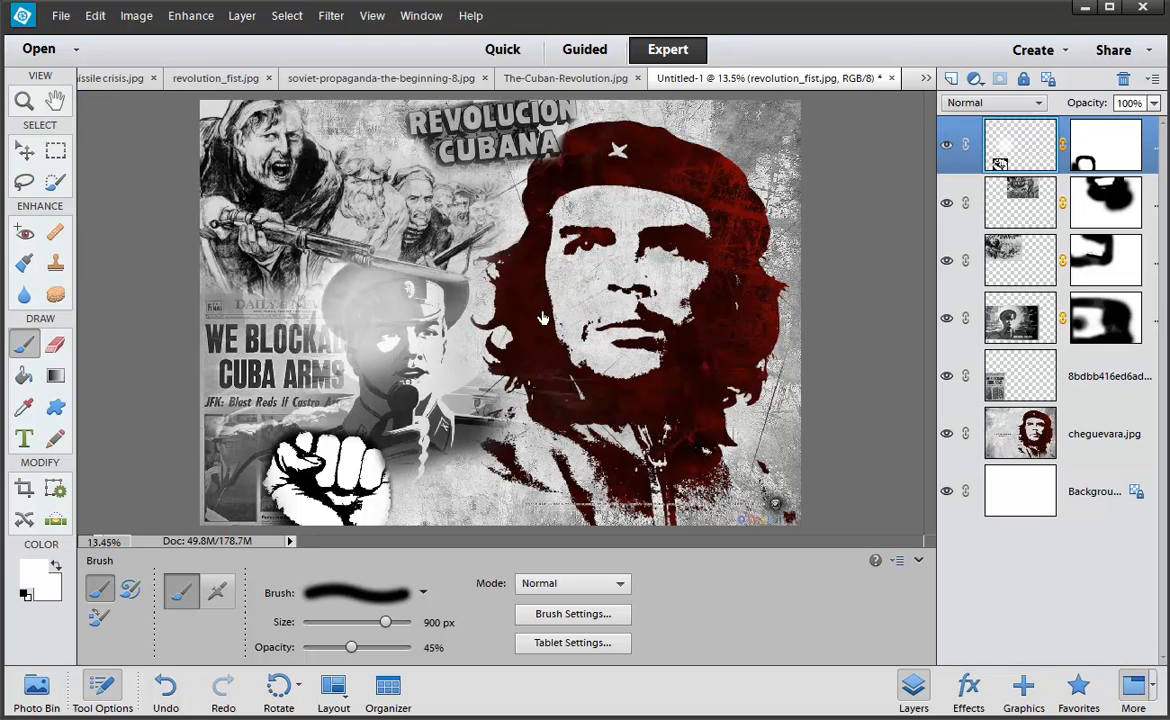
{"action": "key", "text": "ctrl+z"}
{"action": "key", "text": "ctrl+z"}
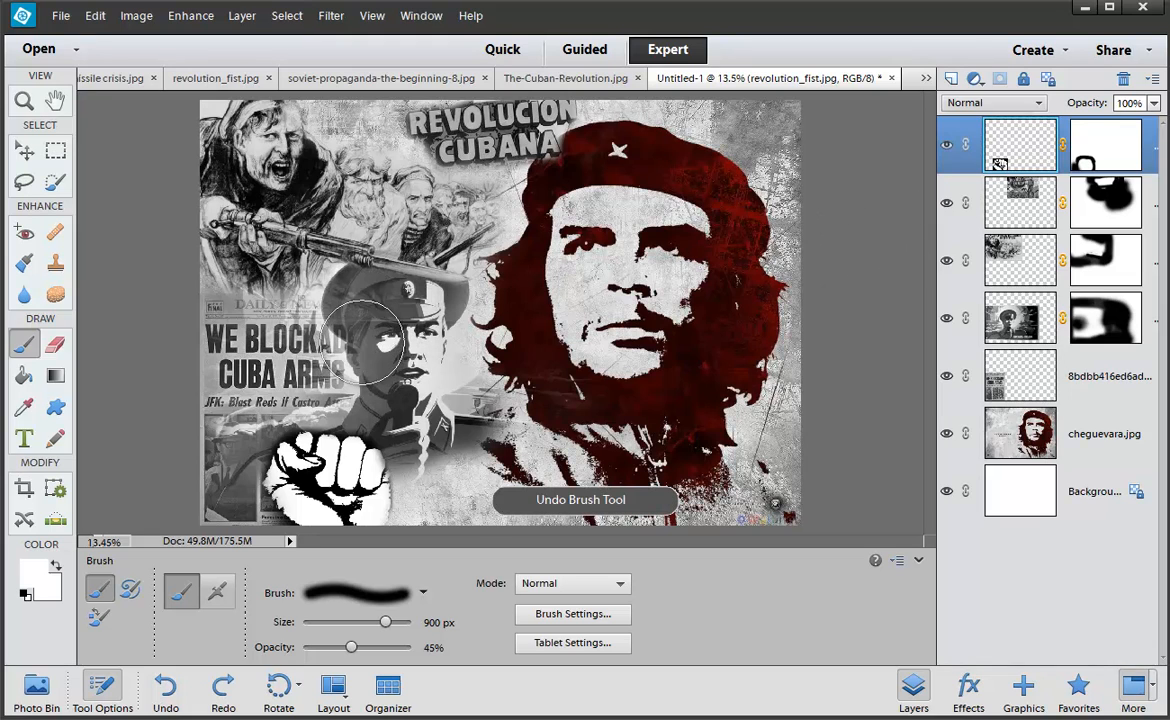
{"action": "key", "text": "ctrl+z"}
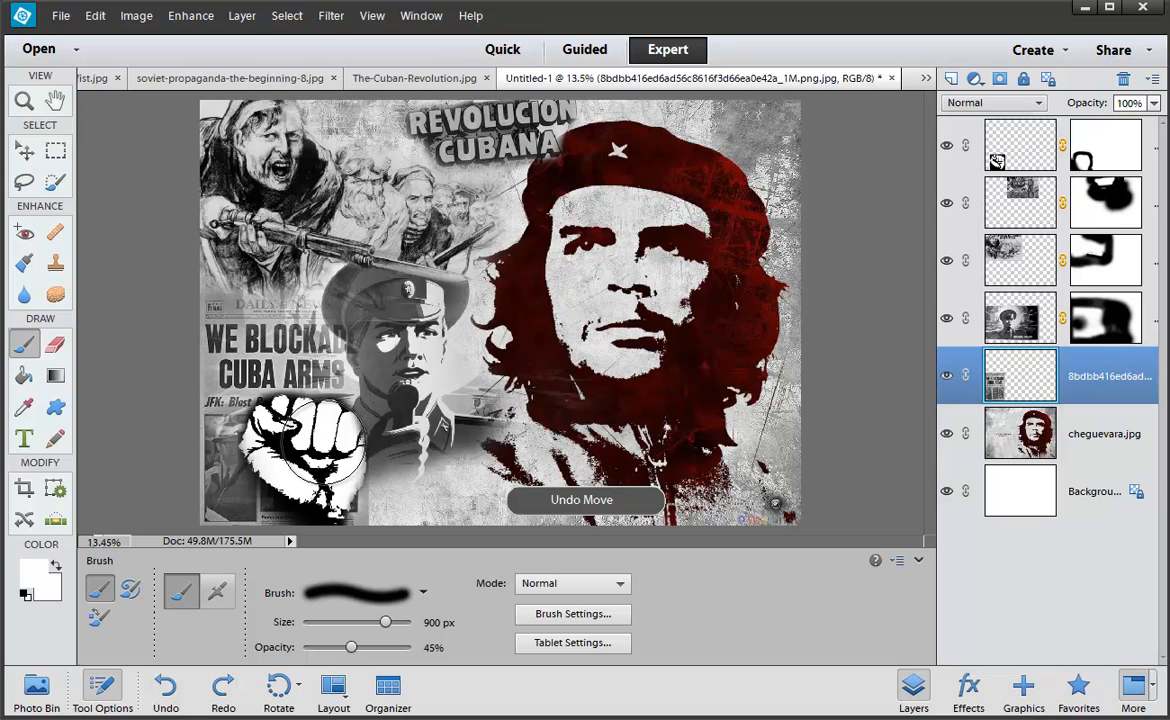
Move the raised fist left and down into the collage's lower-left corner, over the newspaper.
{"action": "key", "text": "v"}
{"action": "left_click_drag", "start_coordinate": [323, 446], "coordinate": [288, 463]}
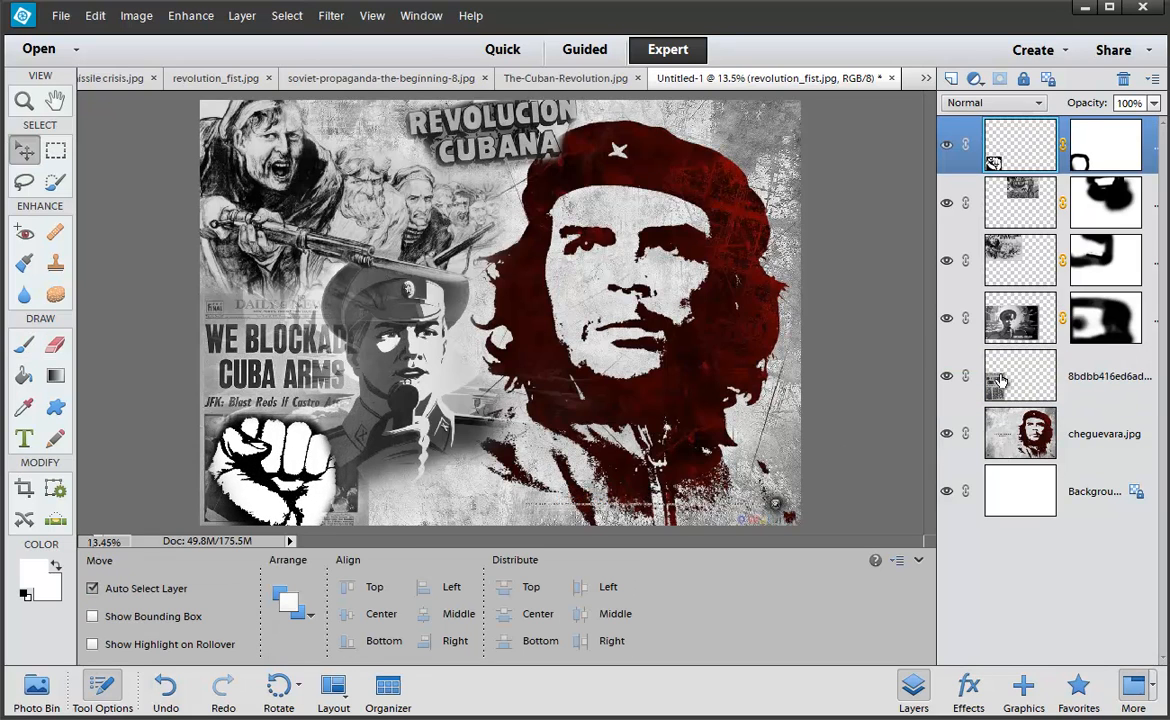
On the officer poster's mask, paint the officer's cap and face back in with white at 45% opacity.
{"action": "left_click", "coordinate": [1025, 335]}
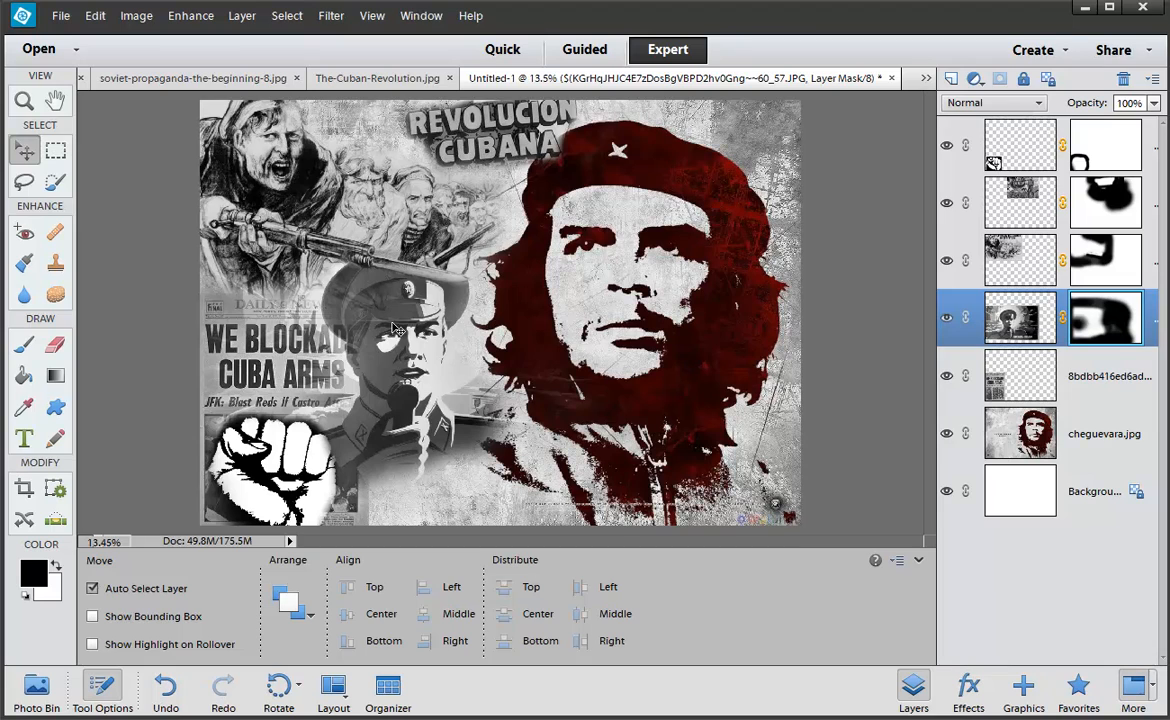
{"action": "key", "text": "b"}
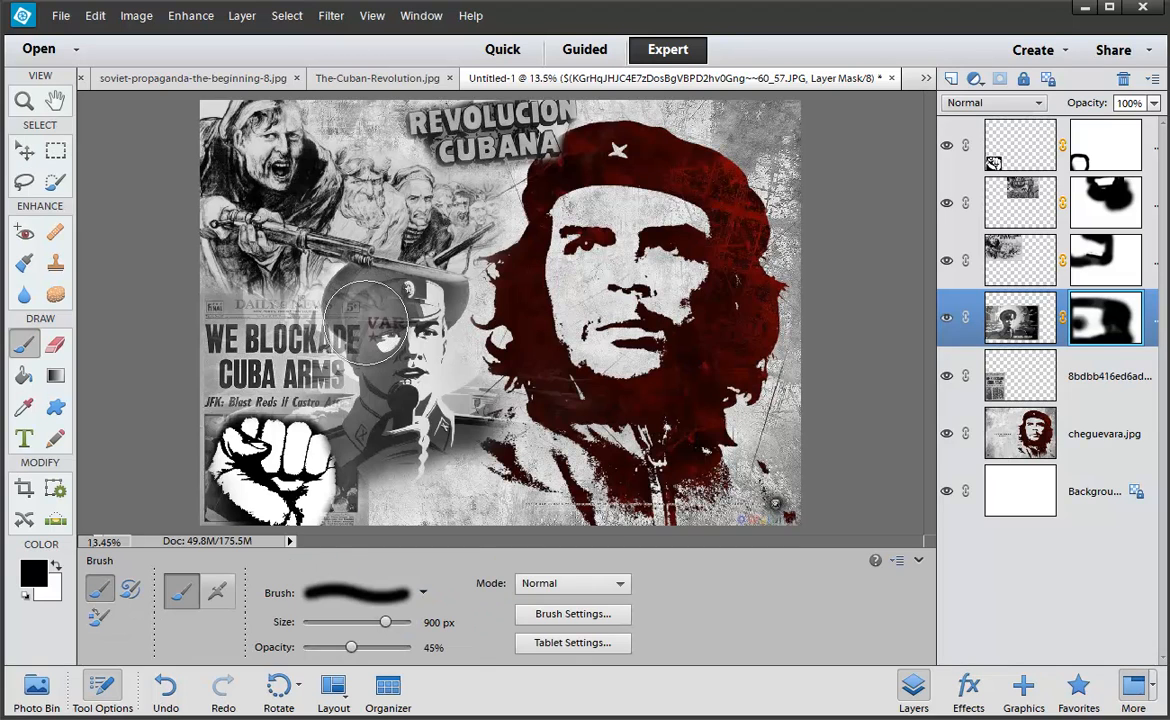
{"action": "key", "text": "x"}
{"action": "mouse_move", "coordinate": [370, 318]}
{"action": "left_mouse_down"}
{"action": "mouse_move", "coordinate": [340, 290]}
{"action": "mouse_move", "coordinate": [335, 300]}
{"action": "mouse_move", "coordinate": [350, 290]}
{"action": "mouse_move", "coordinate": [376, 305]}
{"action": "mouse_move", "coordinate": [343, 273]}
{"action": "mouse_move", "coordinate": [381, 304]}
{"action": "mouse_move", "coordinate": [361, 309]}
{"action": "mouse_move", "coordinate": [383, 300]}
{"action": "mouse_move", "coordinate": [391, 311]}
{"action": "mouse_move", "coordinate": [338, 273]}
{"action": "mouse_move", "coordinate": [377, 328]}
{"action": "mouse_move", "coordinate": [400, 330]}
{"action": "left_mouse_up"}
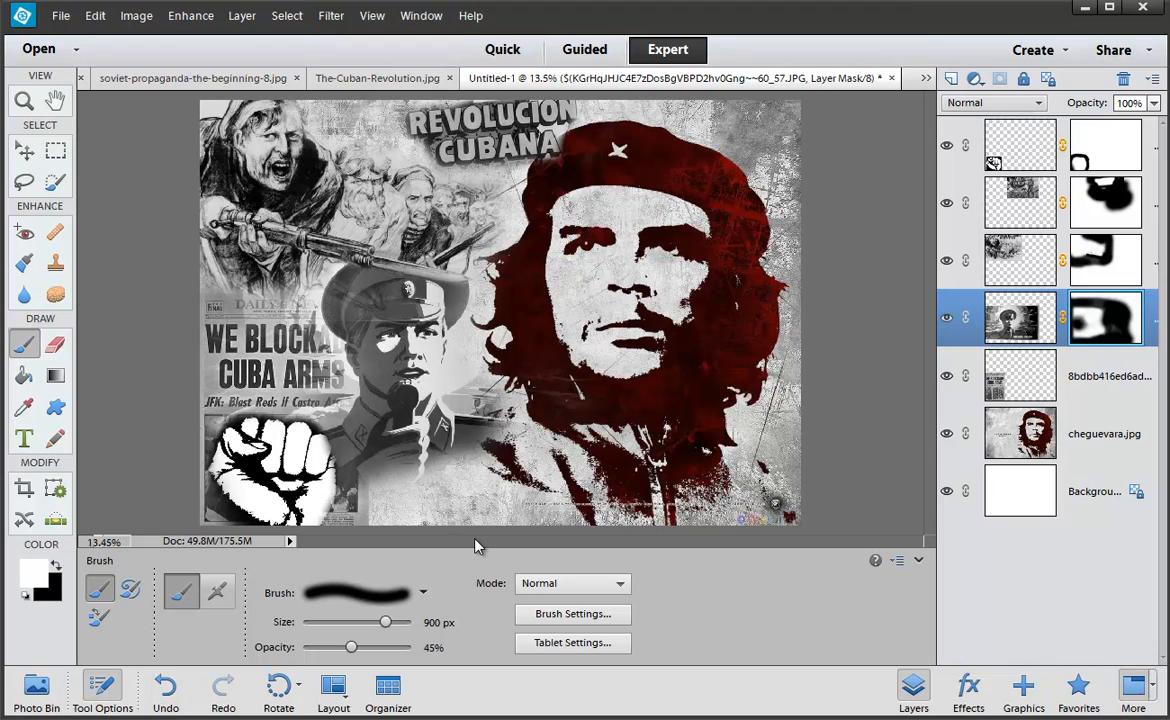